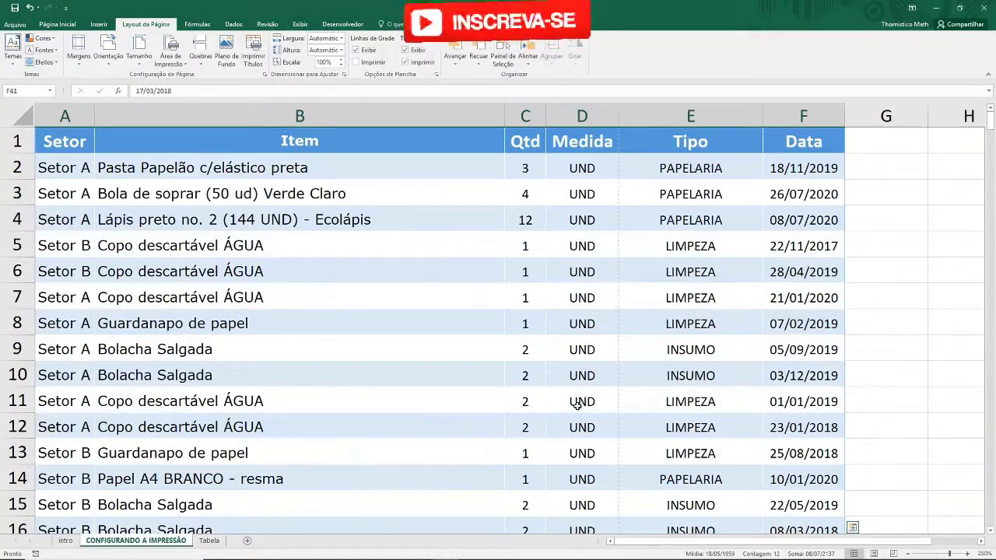
Review the supplies table by selecting columns A–E, header row 1 and cells B5 and A3.
click(501, 398)
click(440, 249)
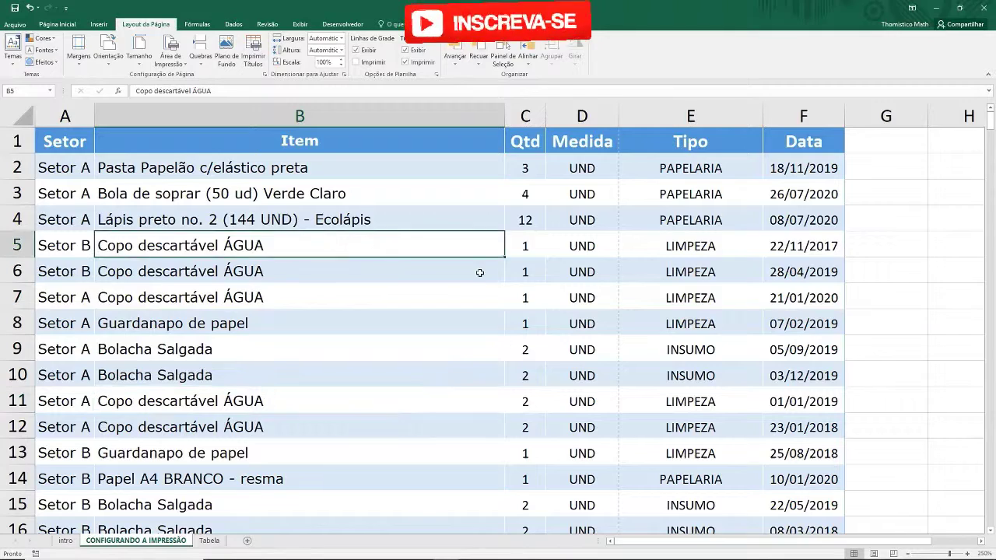
drag(54, 116, 805, 115)
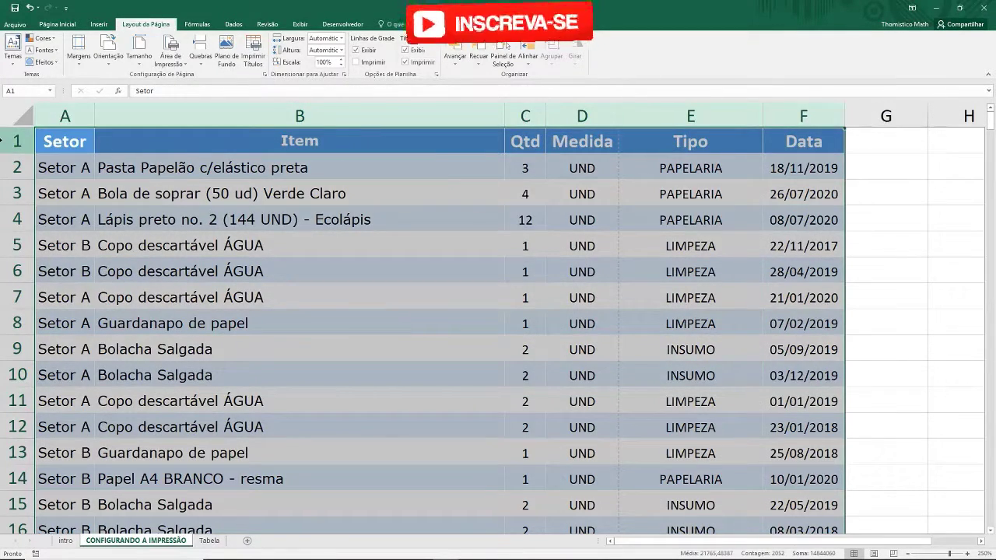
click(18, 141)
scroll(282, 299, down, 1)
scroll(281, 299, down, 8)
scroll(281, 299, down, 5)
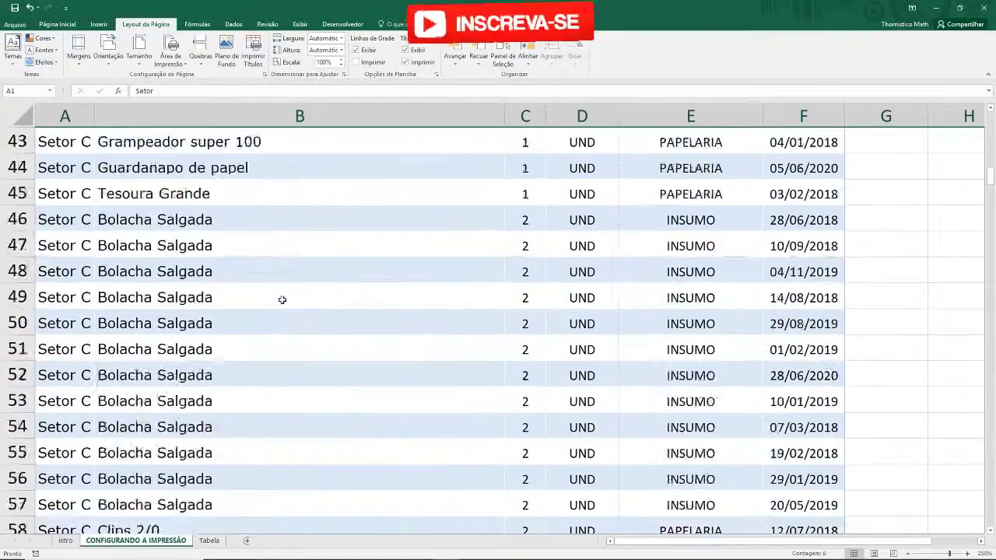
scroll(282, 299, up, 13)
scroll(282, 300, up, 1)
click(185, 252)
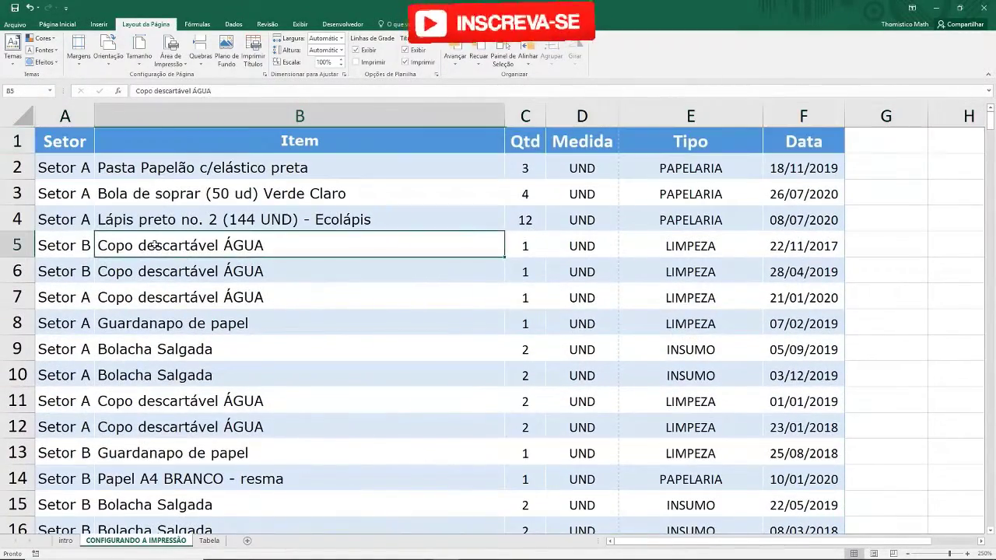
click(70, 188)
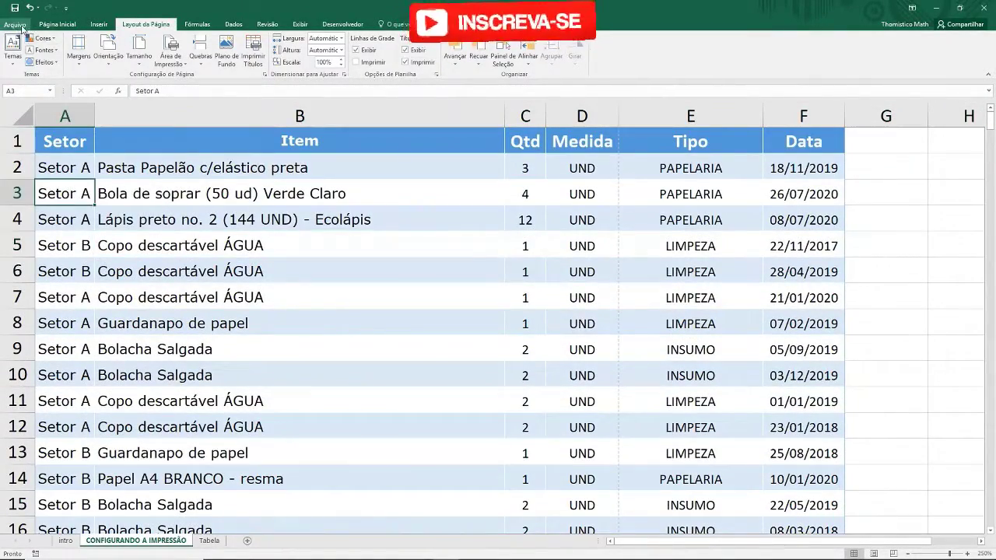
Page through the print preview to see how the table splits, then return to the sheet.
key(ctrl+p)
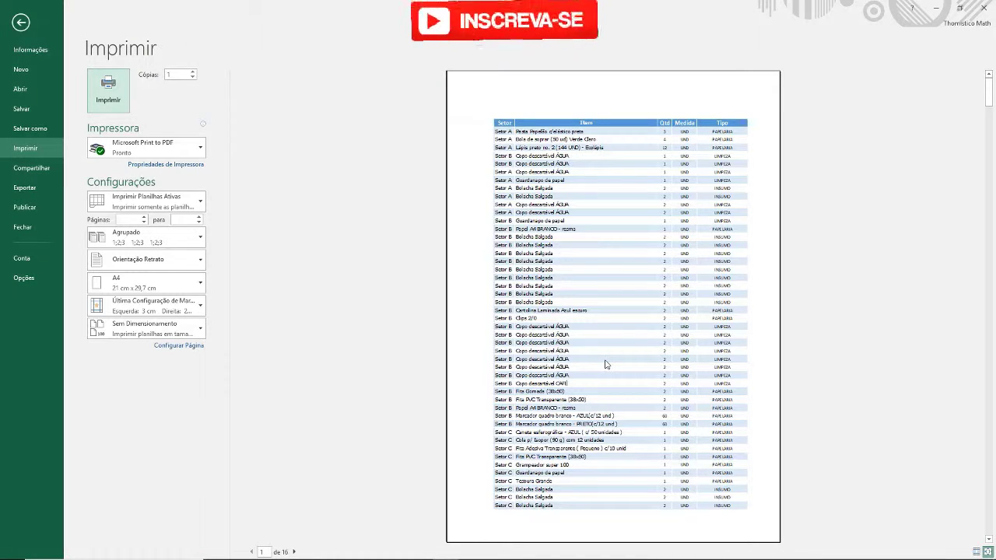
scroll(606, 364, down, 2)
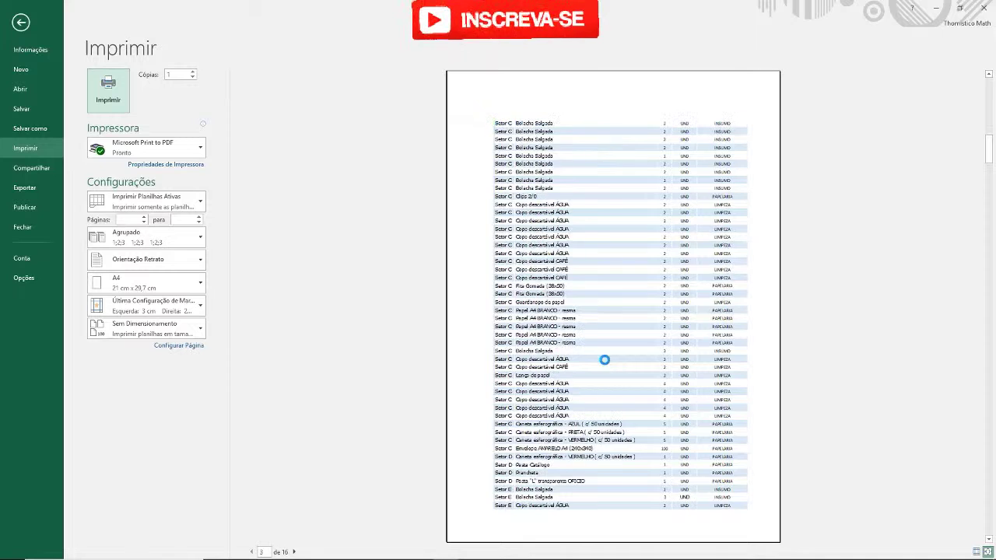
scroll(606, 362, down, 1)
scroll(605, 363, down, 1)
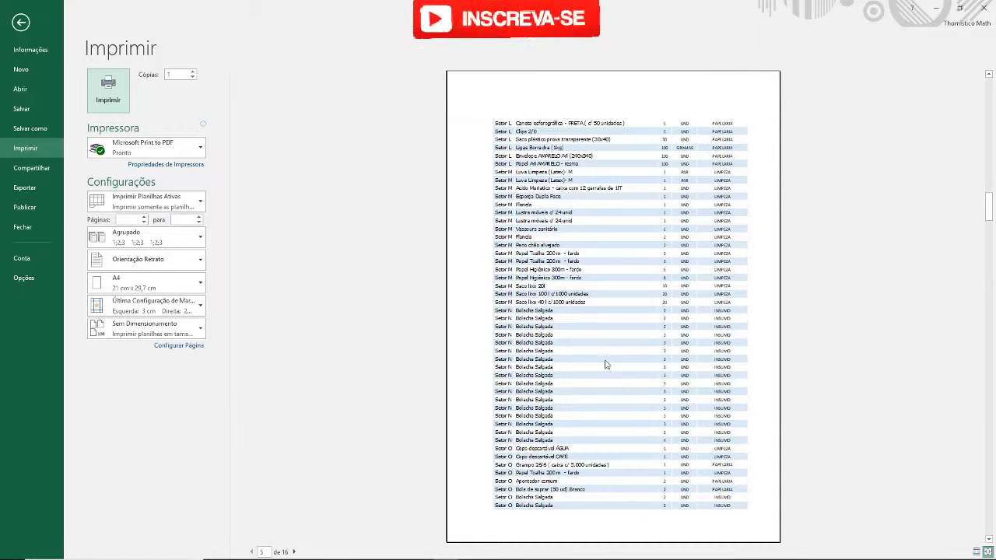
scroll(606, 364, down, 1)
scroll(606, 364, down, 1)
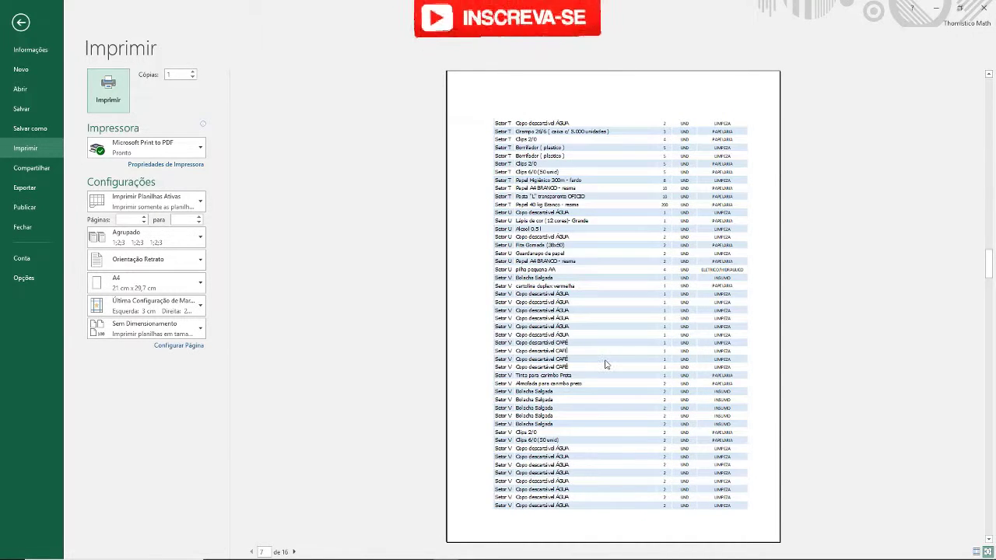
scroll(606, 364, down, 1)
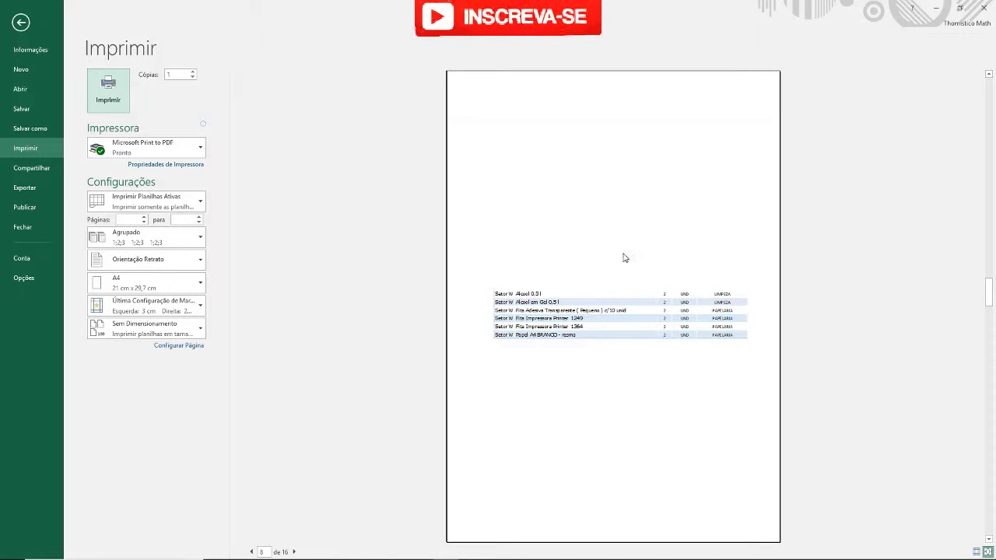
key(Escape)
click(269, 288)
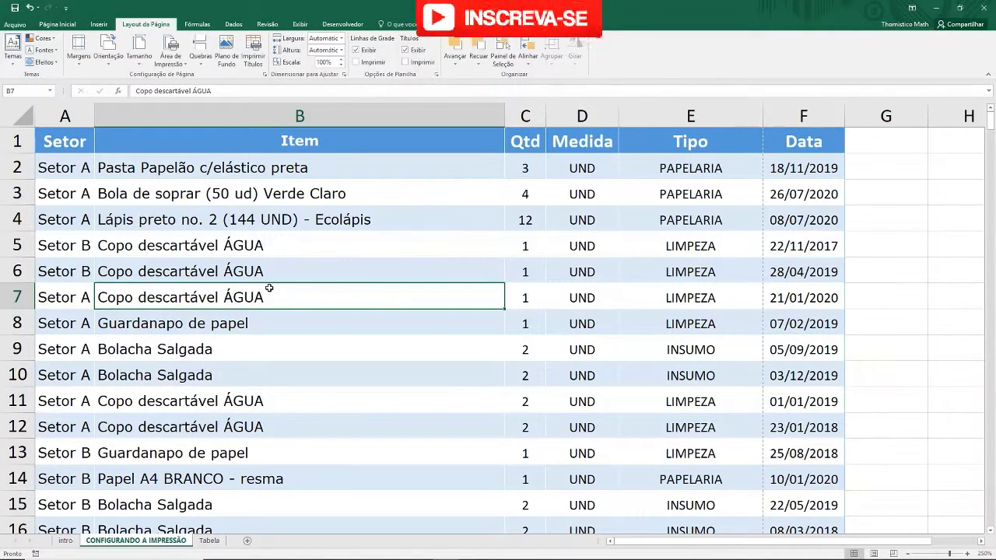
Select row 10 and insert a manual page break above it.
click(319, 398)
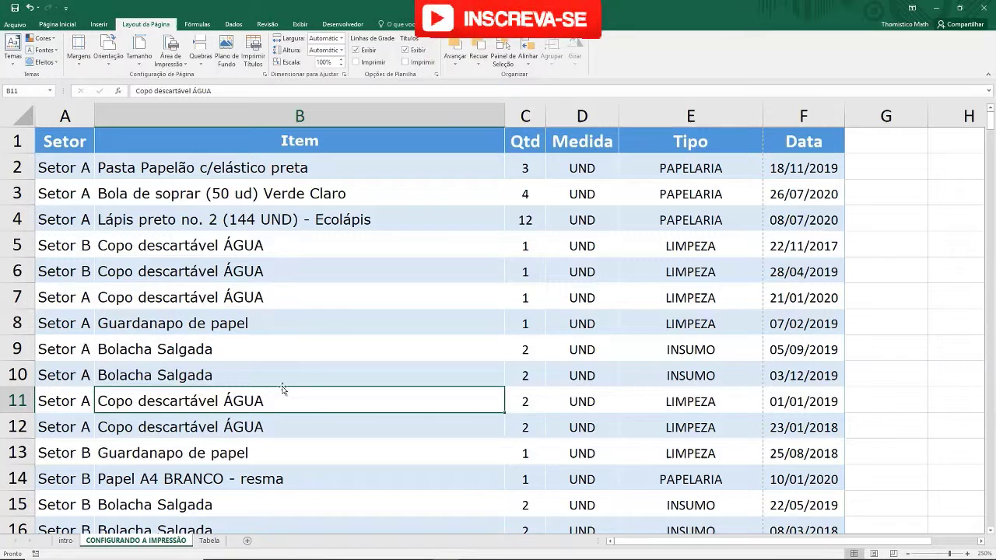
click(294, 425)
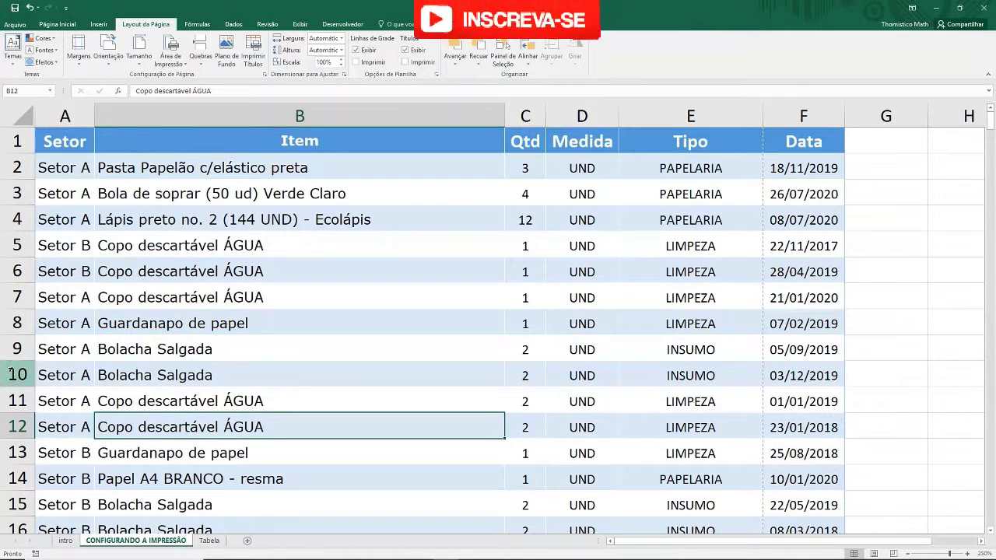
click(13, 374)
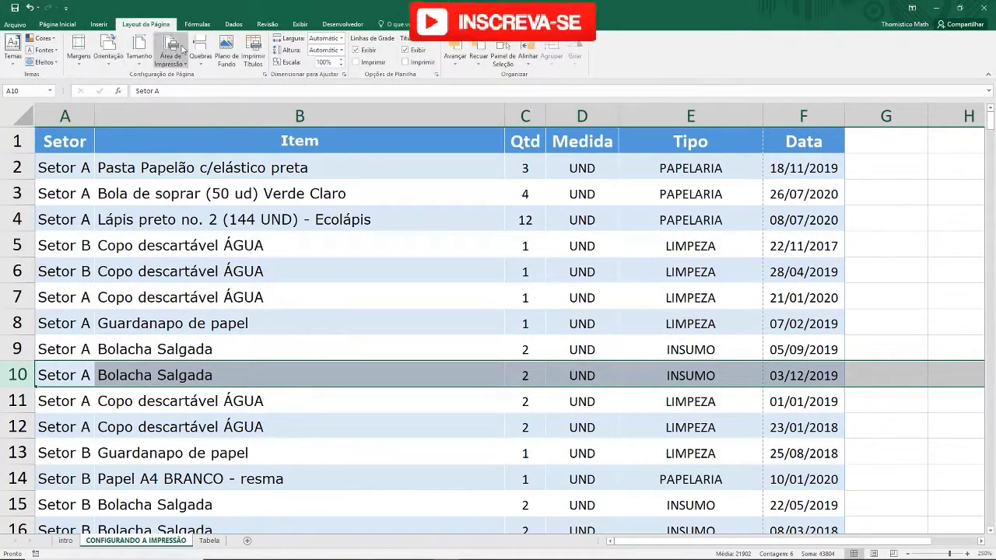
click(202, 63)
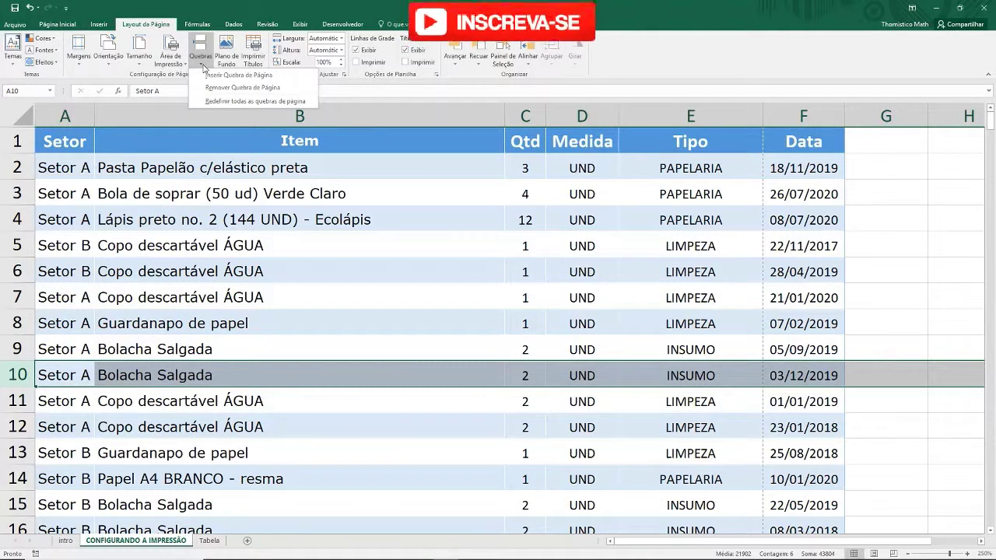
click(238, 75)
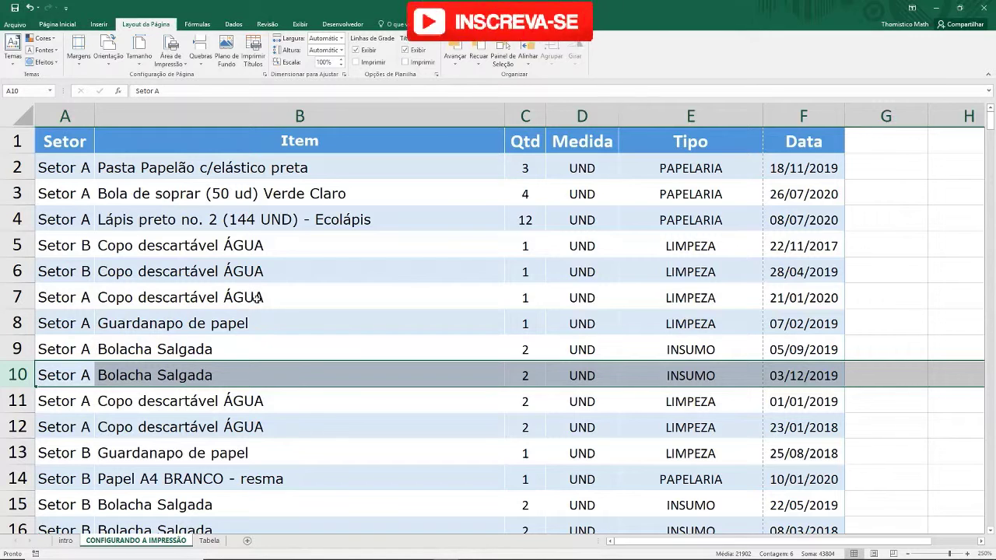
Check the new break by selecting cells B8 and B9, row 10 and cell A10.
click(262, 333)
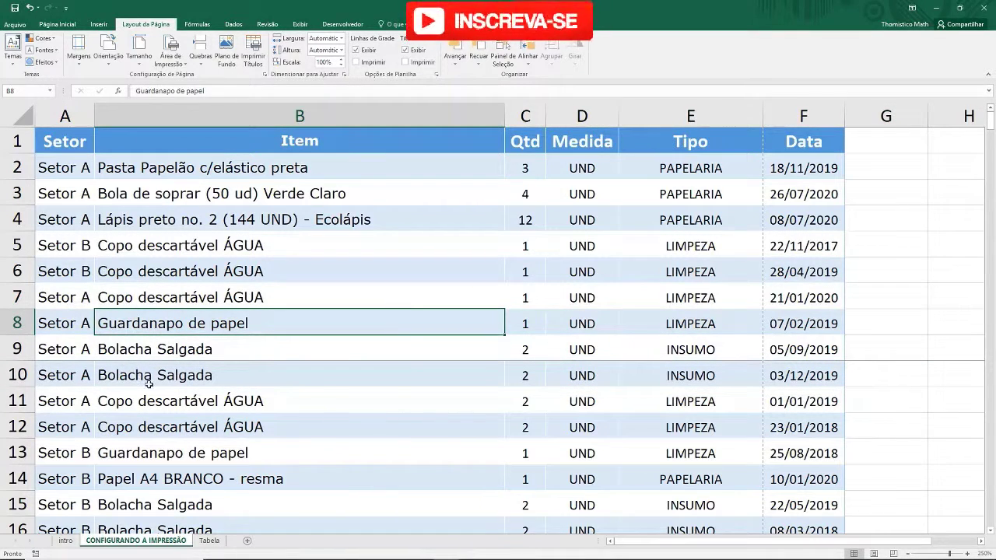
click(29, 378)
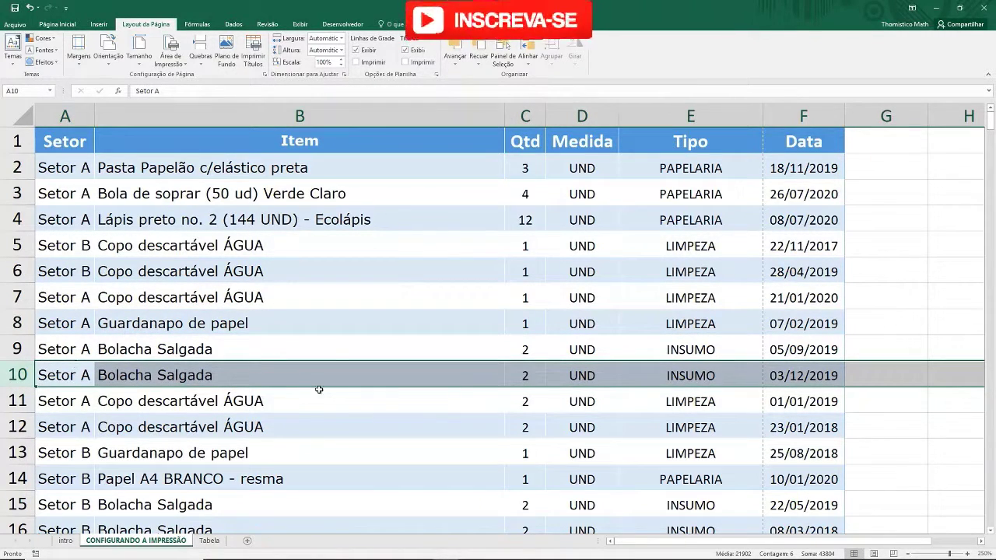
click(368, 347)
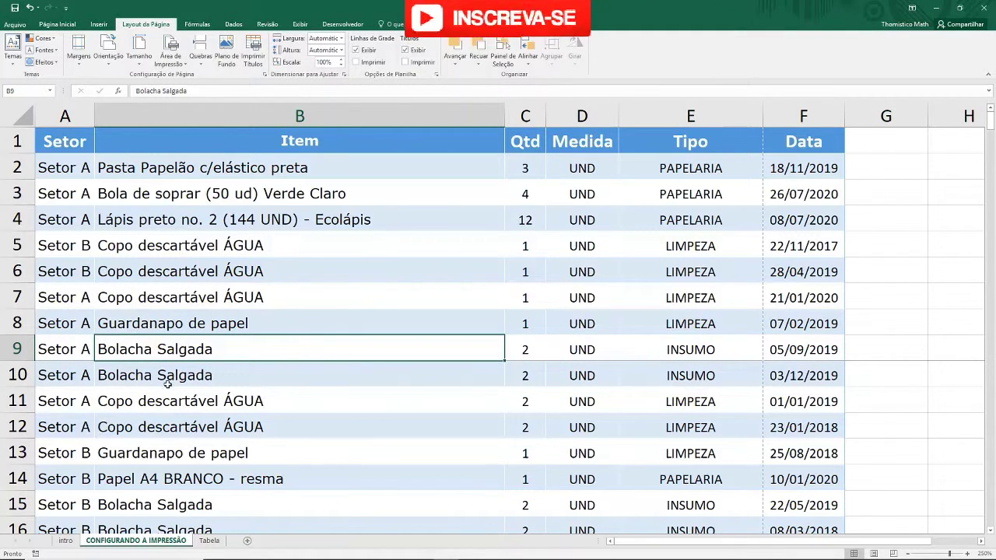
click(64, 379)
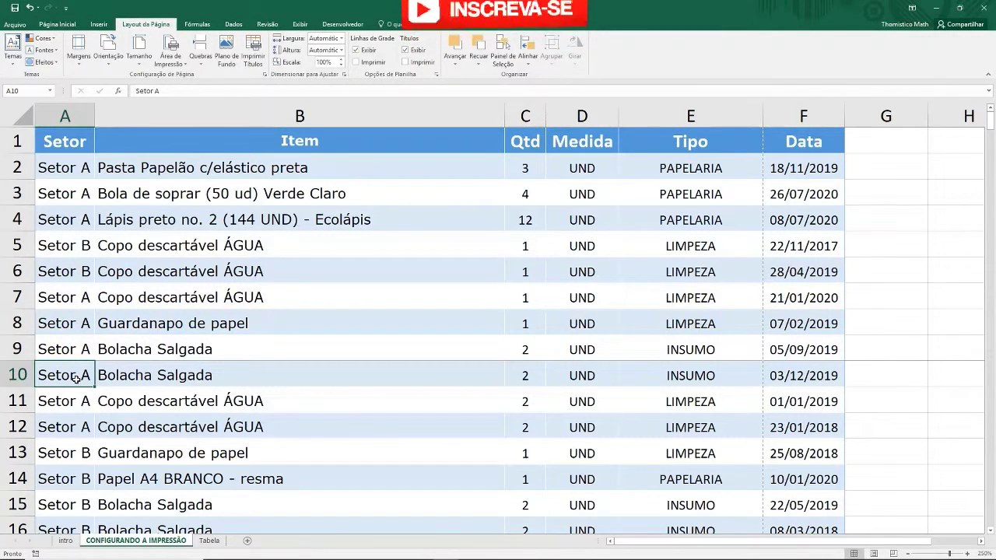
key(ctrl+p)
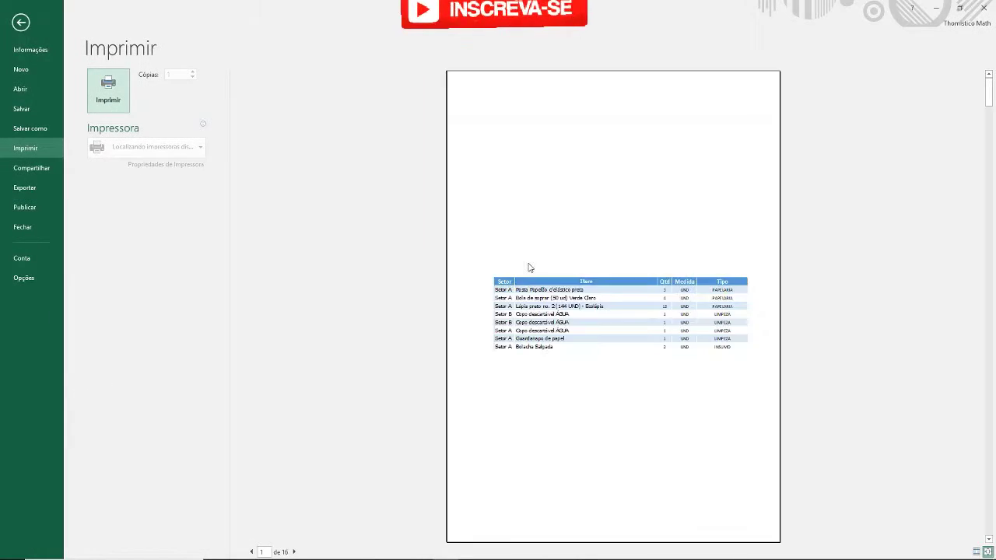
click(295, 552)
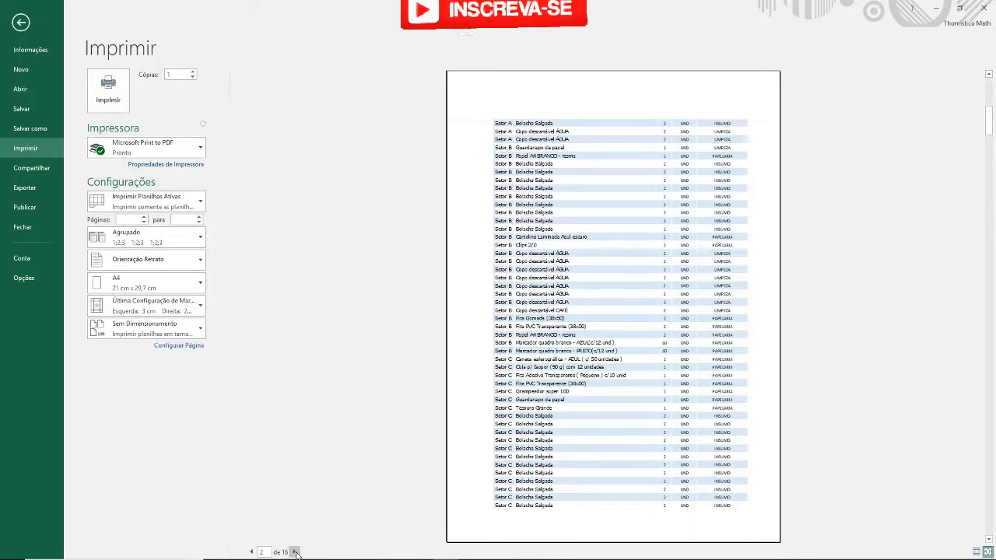
click(294, 551)
click(295, 552)
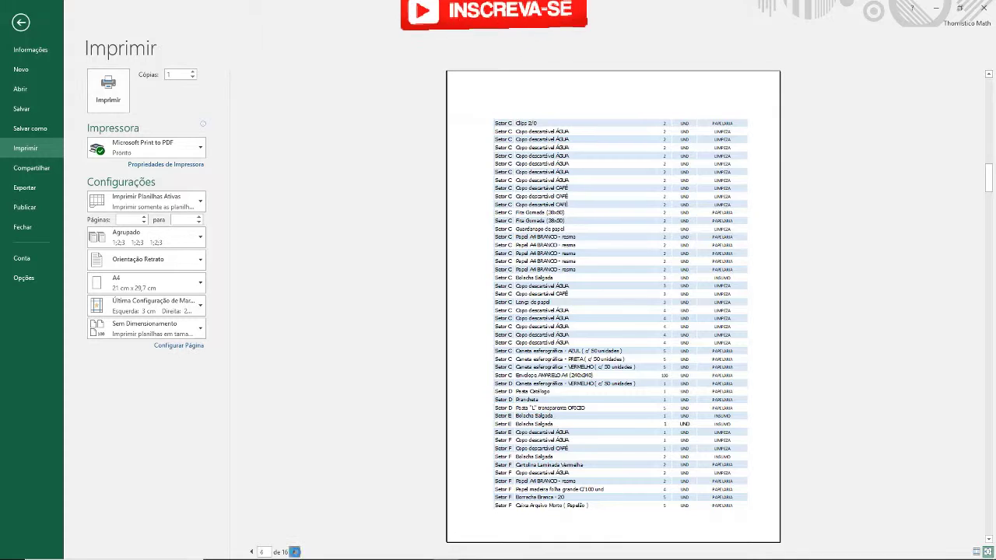
scroll(417, 314, down, 1)
key(Escape)
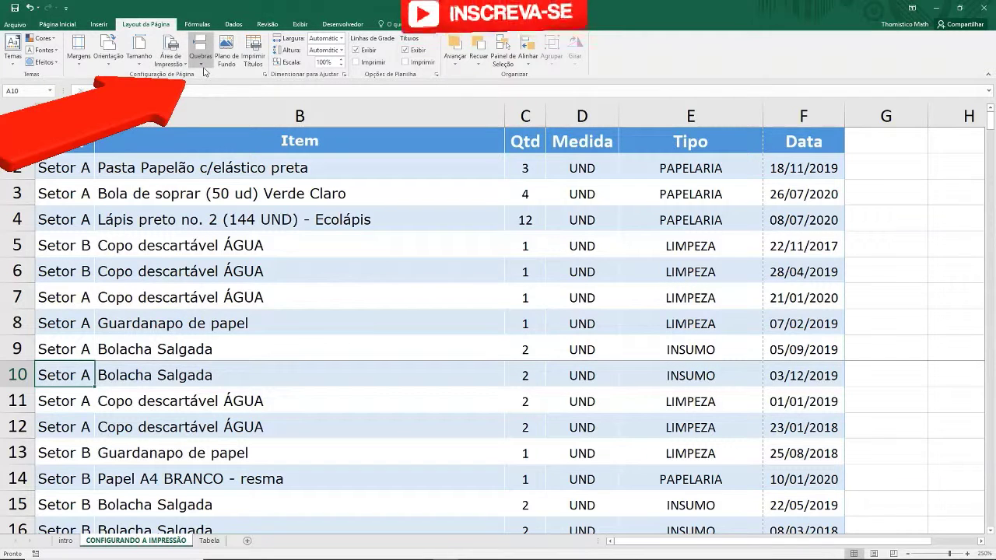
Remove the page break above row 10, then check cells B4 through B12 around it.
click(201, 62)
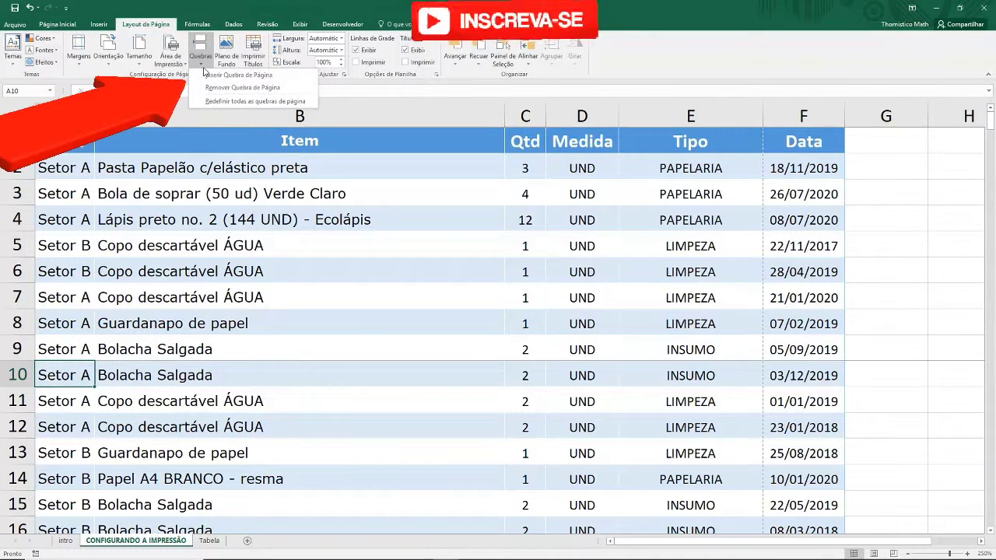
click(259, 88)
click(232, 260)
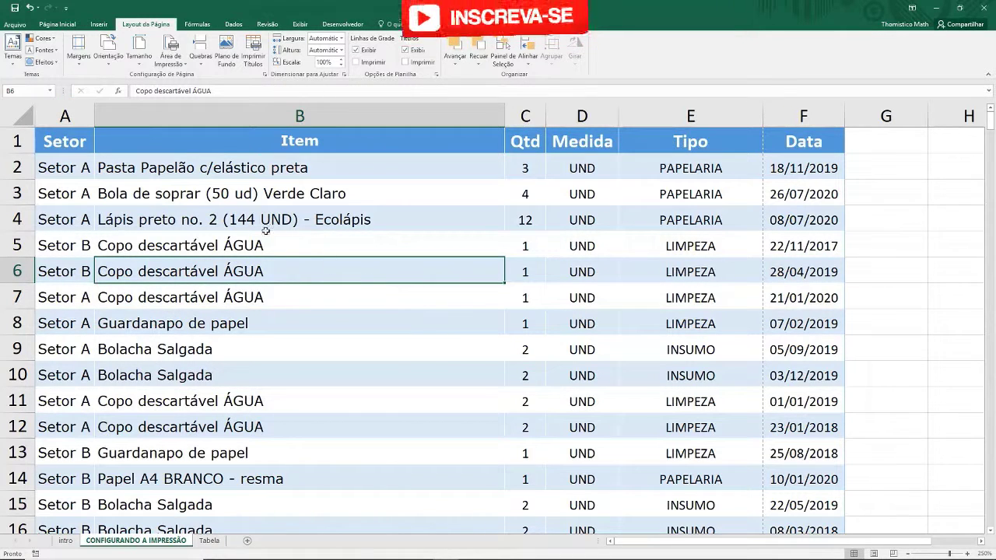
click(291, 419)
click(167, 237)
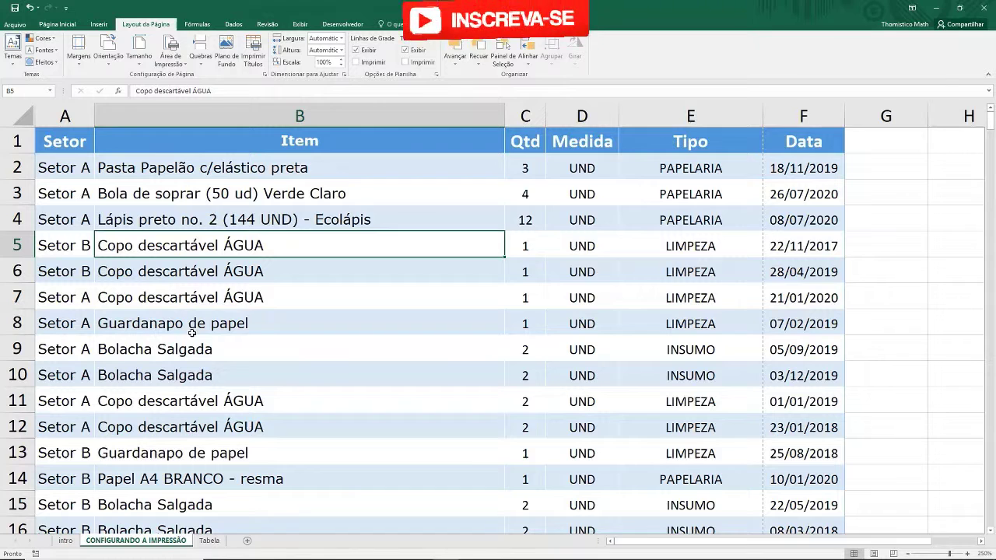
click(183, 220)
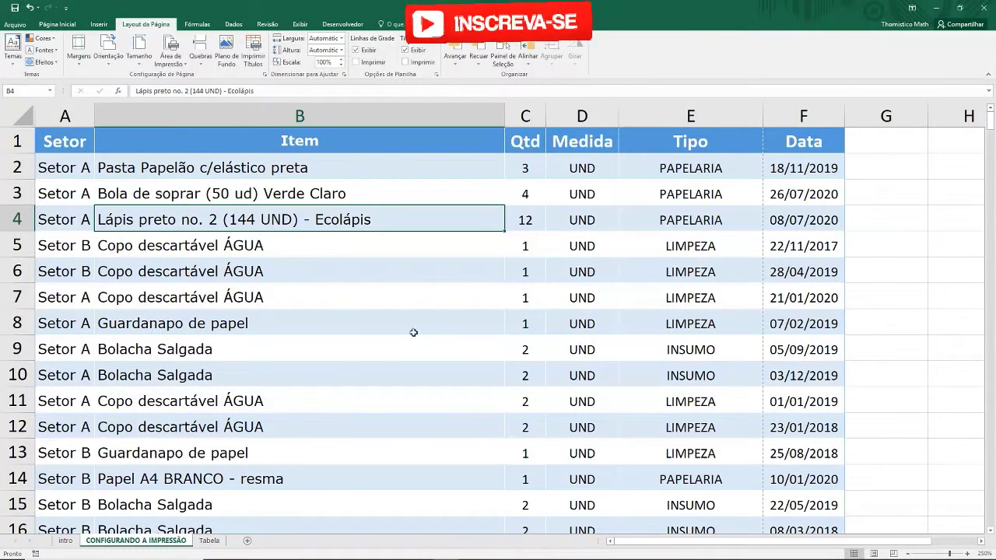
click(247, 340)
click(208, 228)
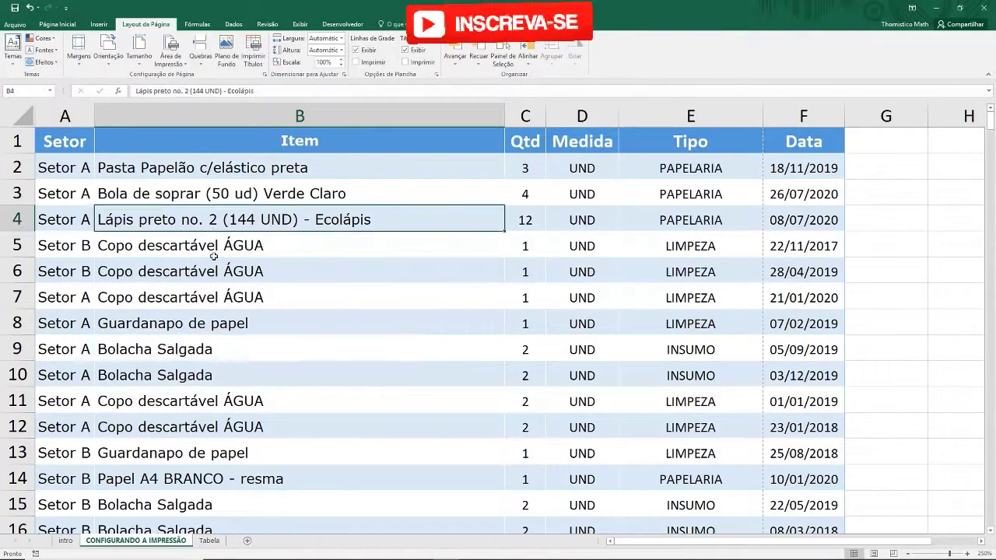
click(193, 343)
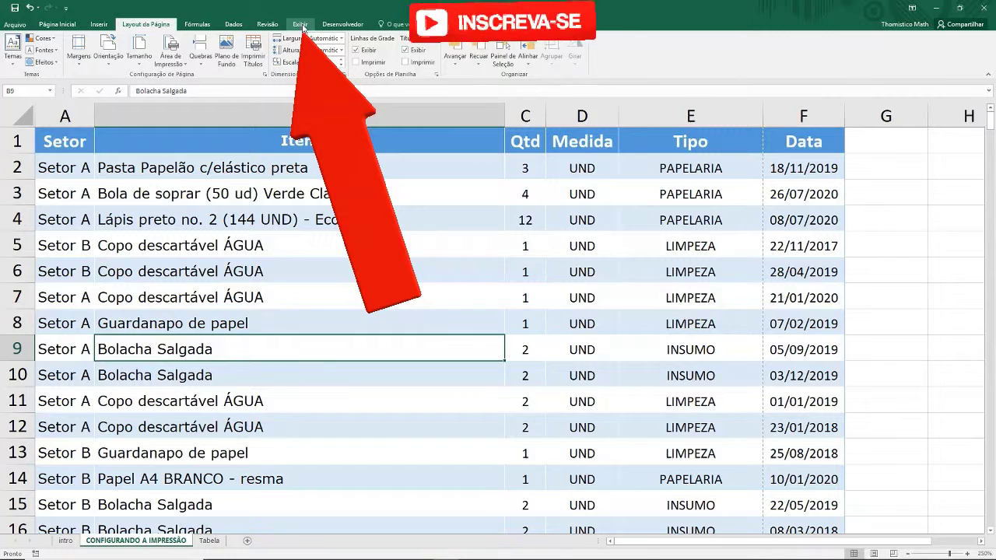
From the Exibir view options, go through Page Break Preview into Page Layout view.
click(301, 24)
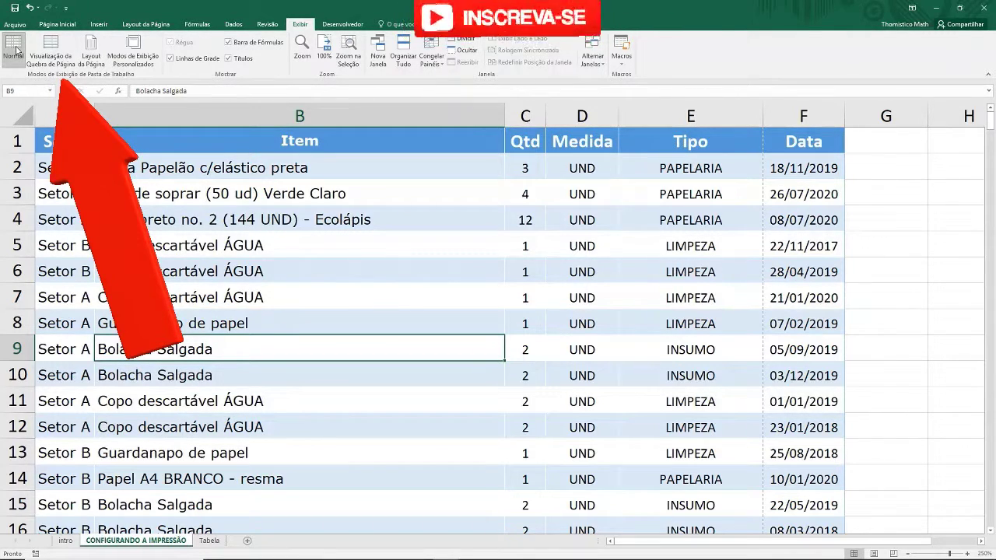
click(46, 50)
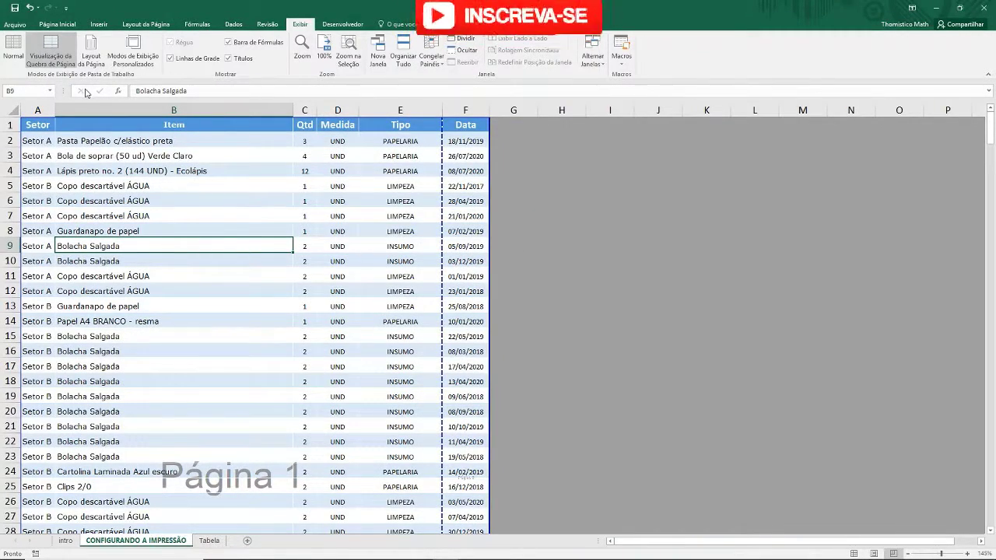
click(99, 49)
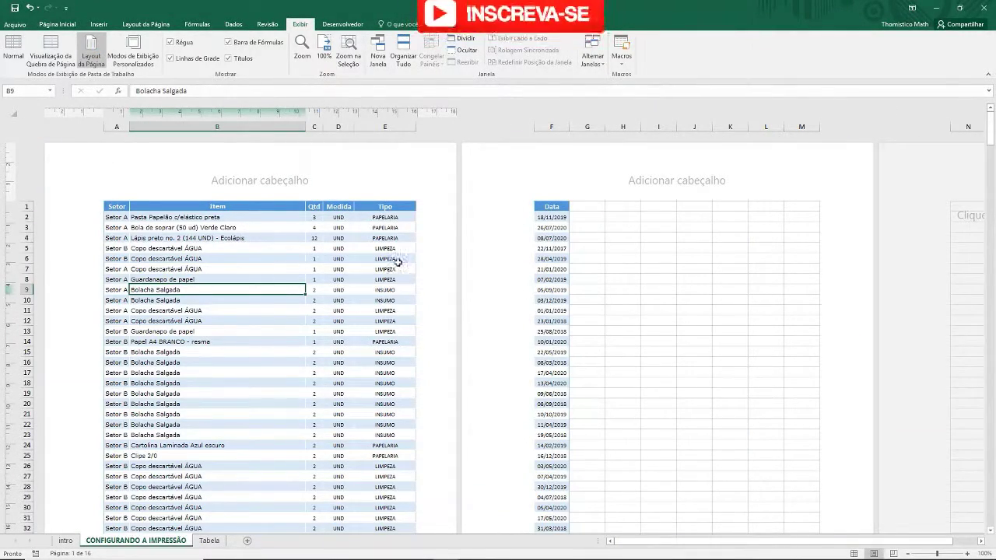
Scroll up and down through the Page Layout pages to see how the rows split.
scroll(257, 216, down, 4)
scroll(262, 228, down, 6)
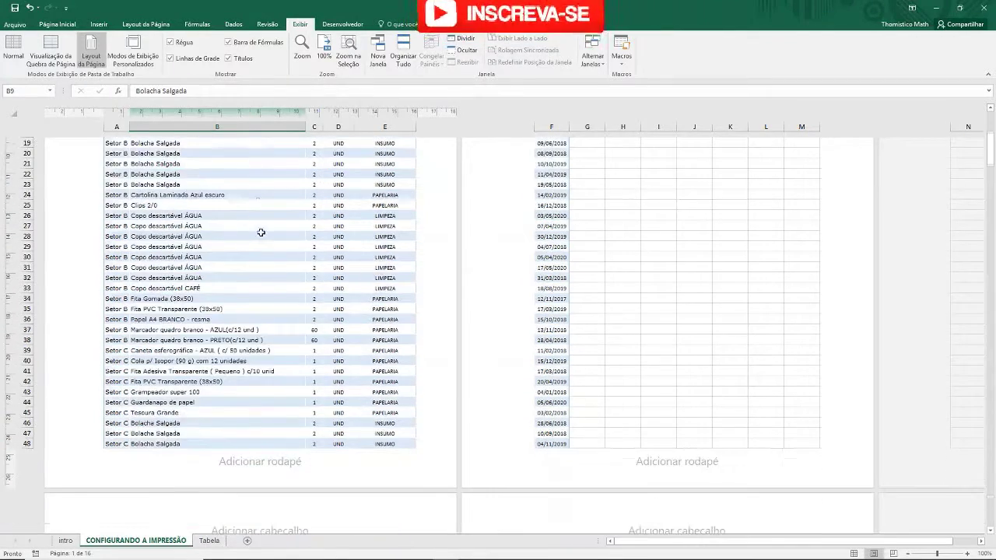
scroll(263, 234, up, 1)
scroll(263, 235, up, 6)
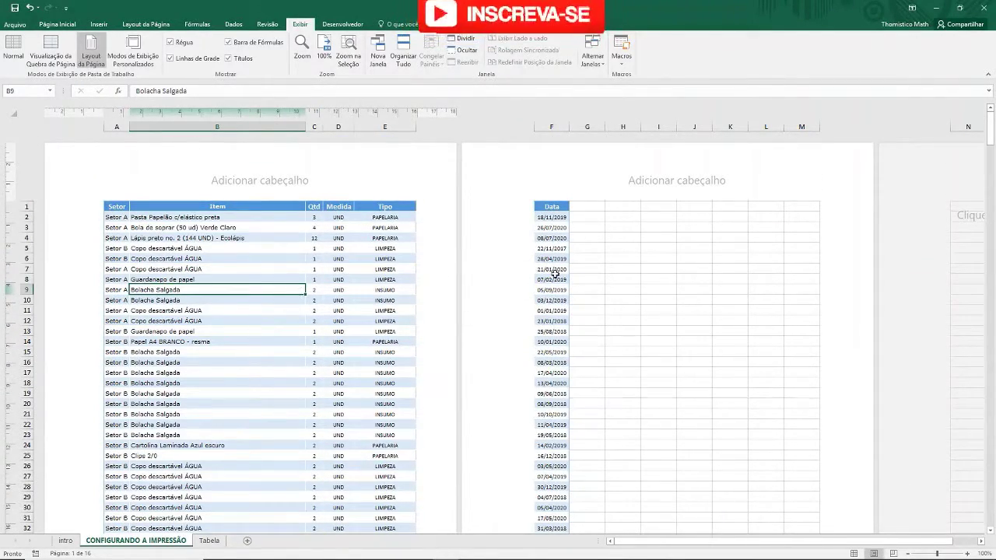
scroll(268, 248, down, 10)
scroll(268, 248, up, 10)
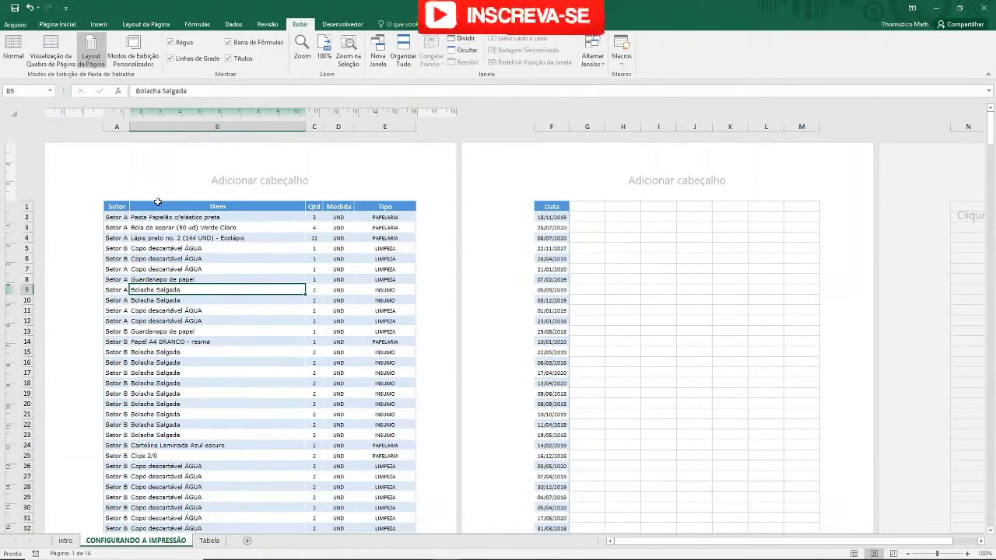
scroll(157, 202, up, 2)
scroll(158, 201, up, 1)
scroll(157, 202, up, 3)
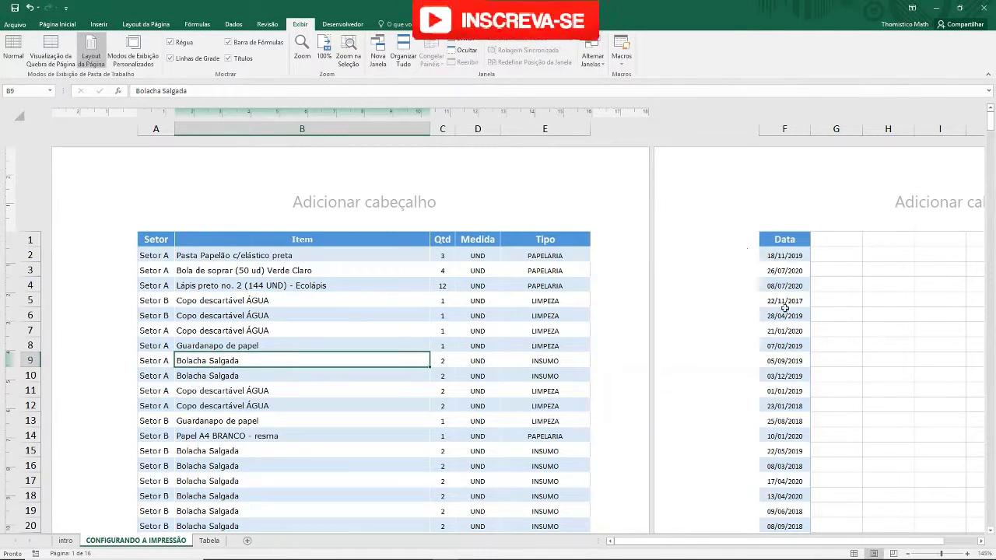
scroll(831, 257, down, 2)
scroll(831, 256, down, 2)
scroll(831, 257, down, 2)
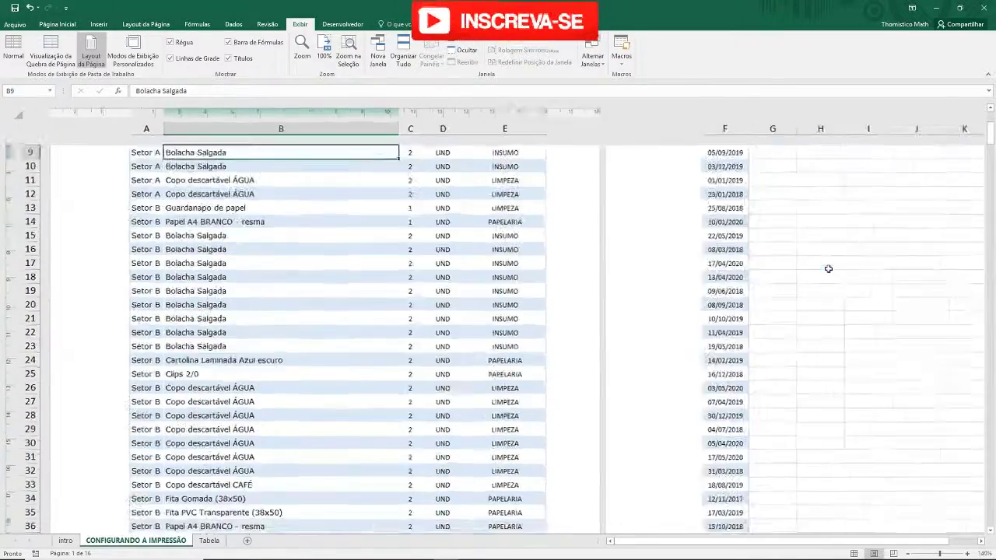
scroll(828, 269, down, 5)
scroll(429, 274, down, 20)
scroll(429, 275, down, 6)
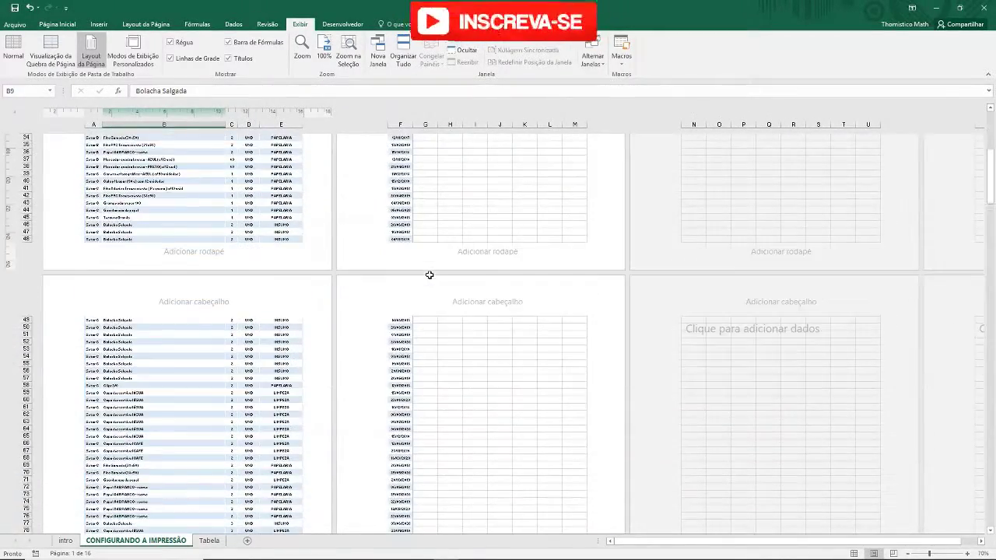
scroll(430, 274, up, 8)
scroll(309, 284, down, 15)
scroll(308, 285, down, 15)
scroll(308, 284, down, 10)
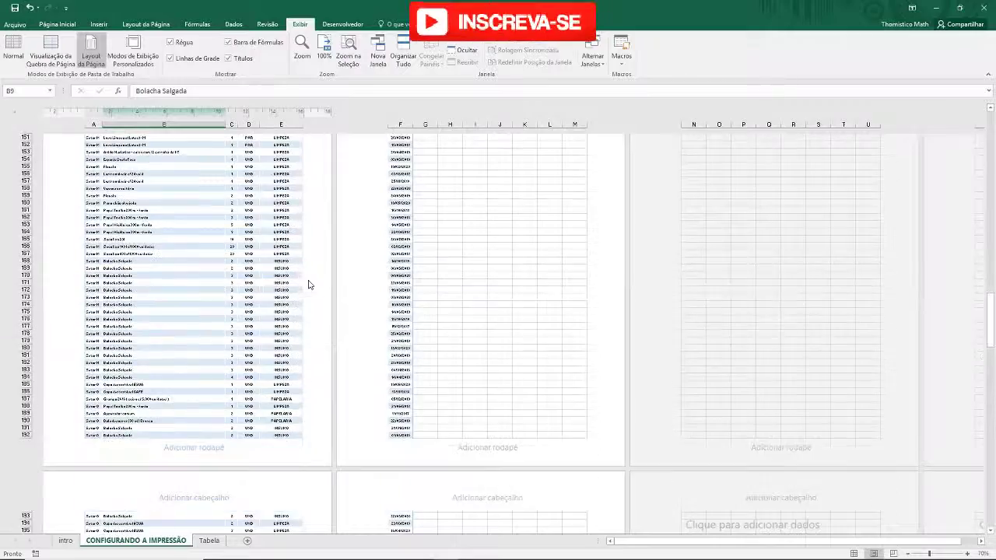
ctrl+scroll(308, 280, up, 6)
scroll(308, 280, down, 5)
scroll(308, 281, down, 7)
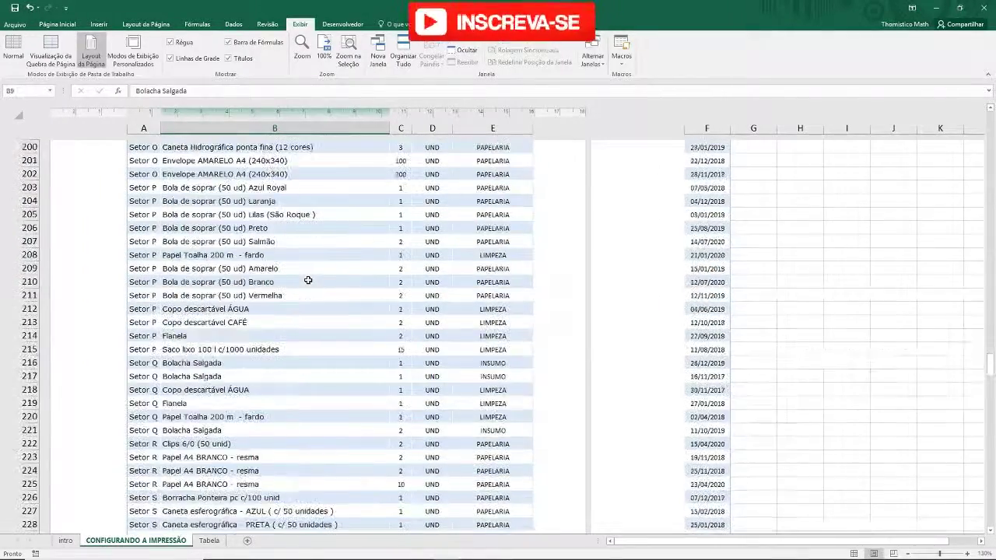
scroll(308, 279, down, 7)
scroll(308, 280, down, 10)
scroll(308, 280, down, 10)
scroll(309, 280, up, 20)
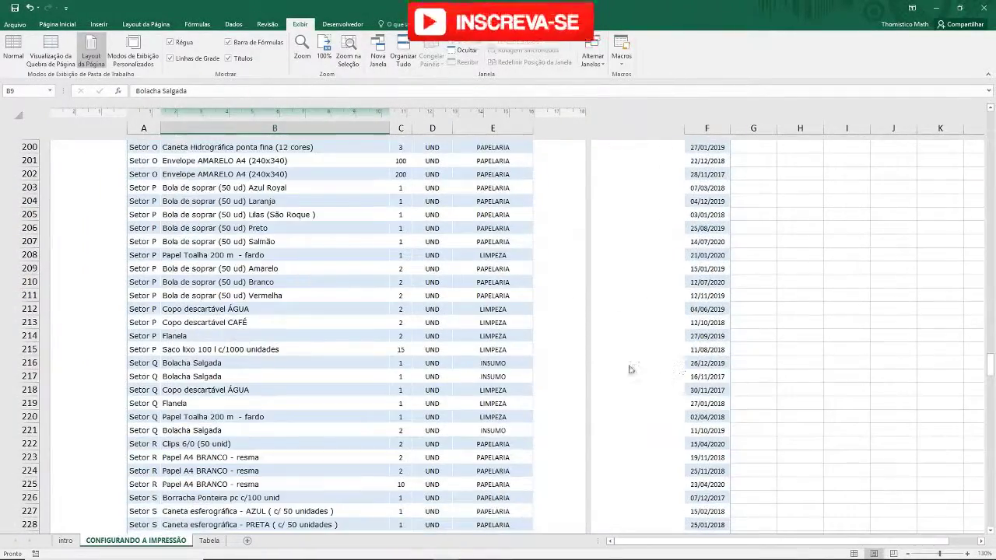
scroll(421, 364, up, 6)
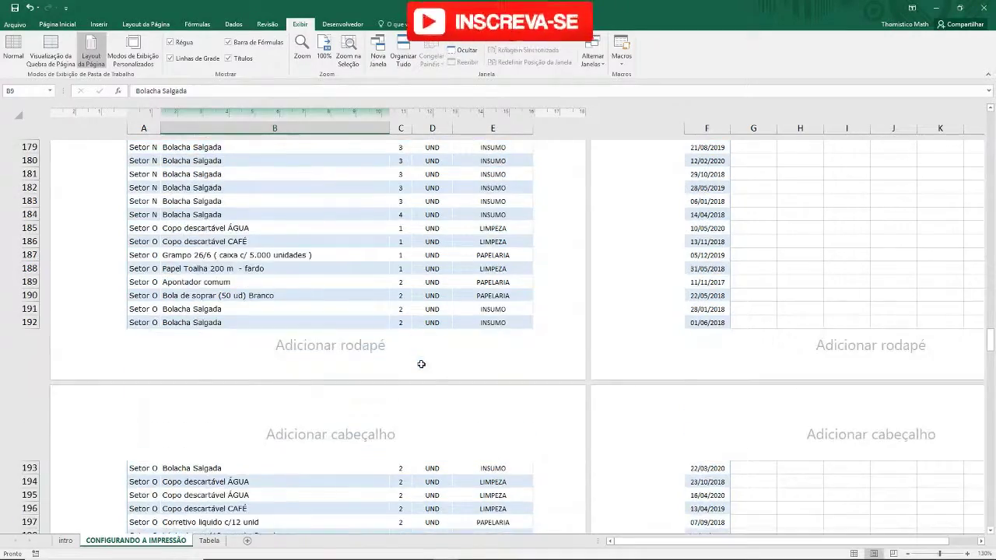
scroll(429, 358, up, 4)
scroll(866, 357, up, 10)
scroll(778, 343, up, 7)
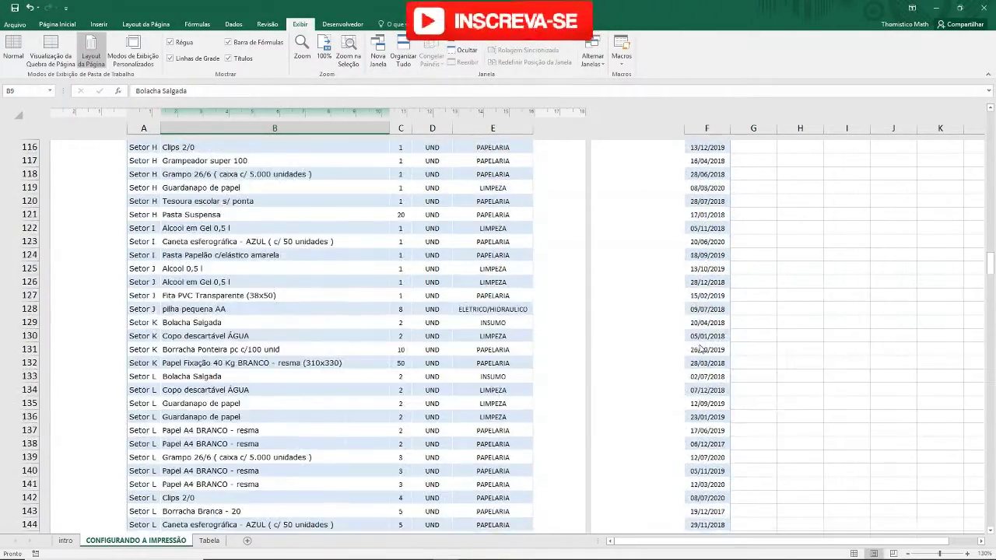
scroll(706, 329, up, 9)
scroll(706, 331, up, 12)
scroll(706, 329, up, 7)
scroll(707, 329, up, 12)
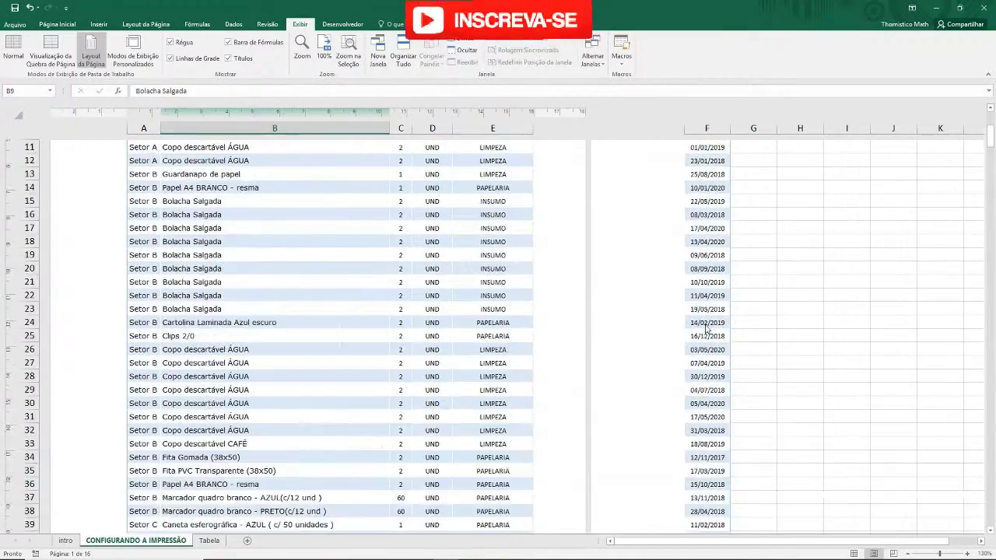
scroll(707, 329, up, 5)
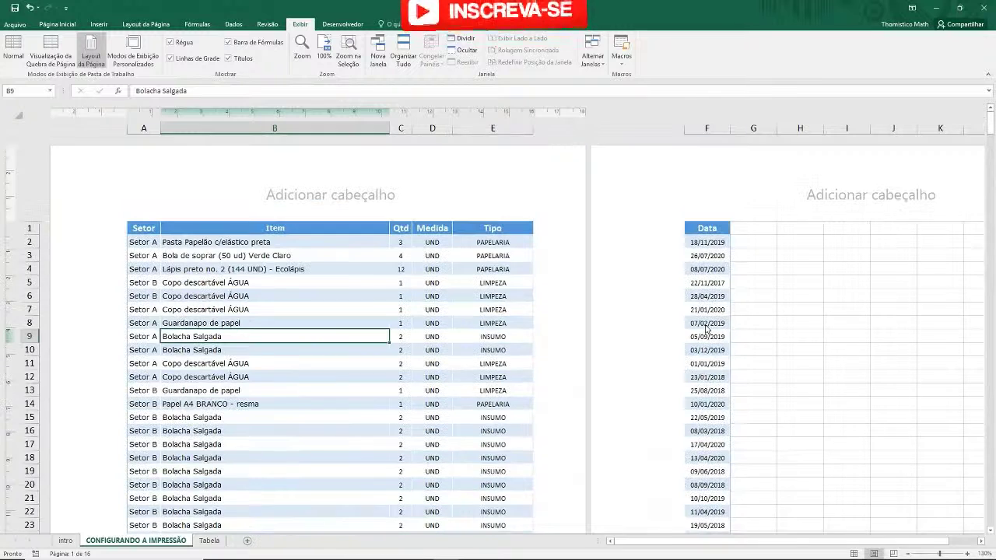
Select cells E6 and B3, then switch back to Page Break Preview.
click(476, 294)
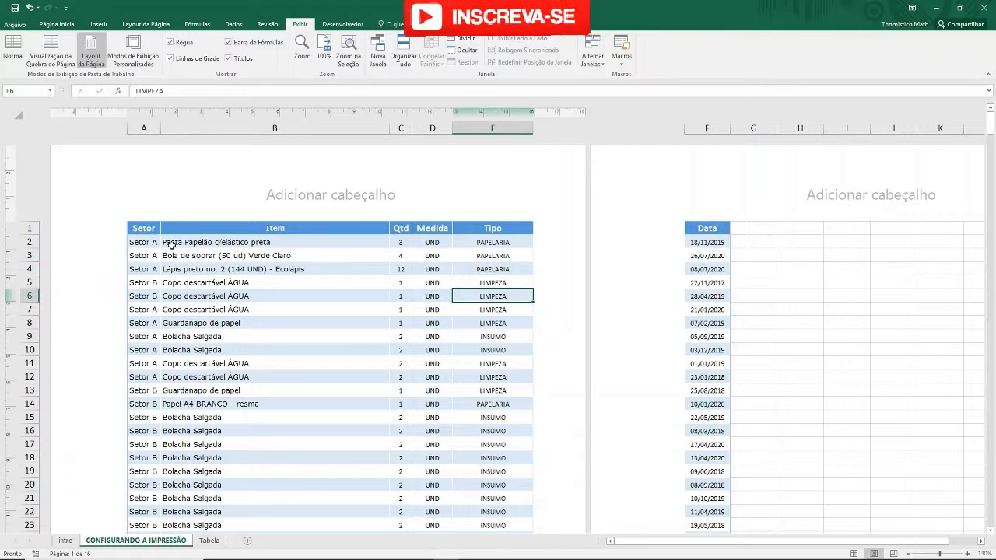
click(194, 257)
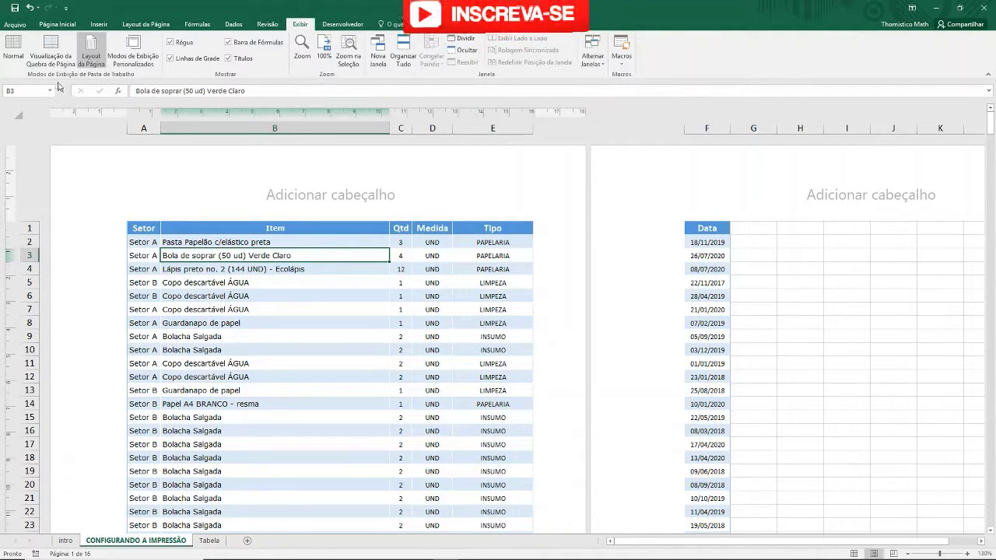
click(52, 55)
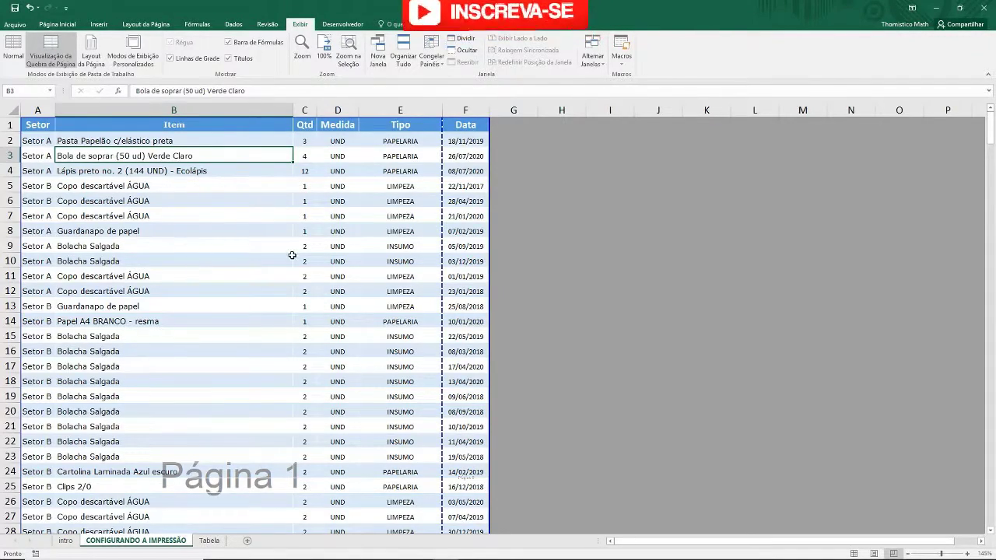
Zoom in, check cells D9, F9, B9, F8 and A1, then bring up the Layout da Página ribbon.
scroll(291, 255, down, 4)
scroll(292, 255, up, 4)
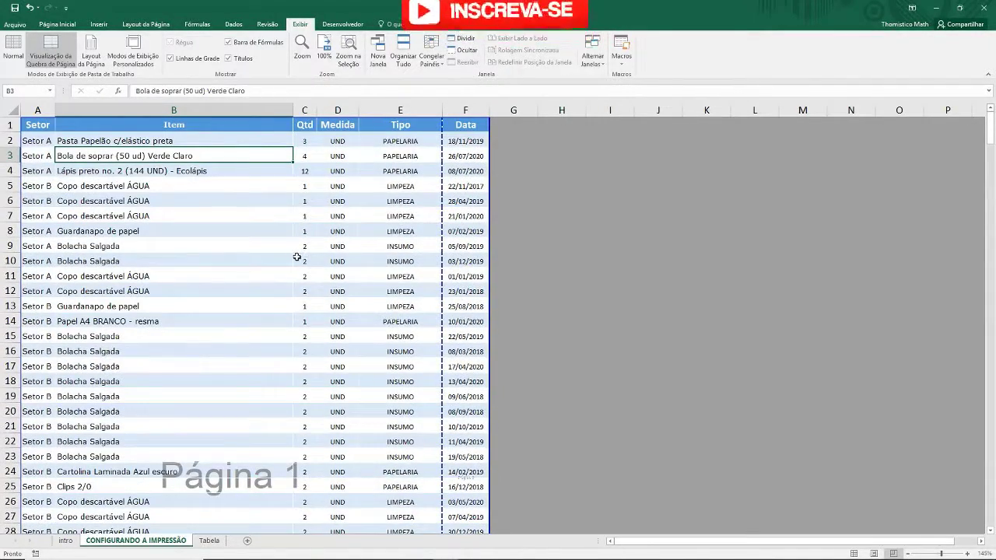
ctrl+scroll(296, 257, up, 6)
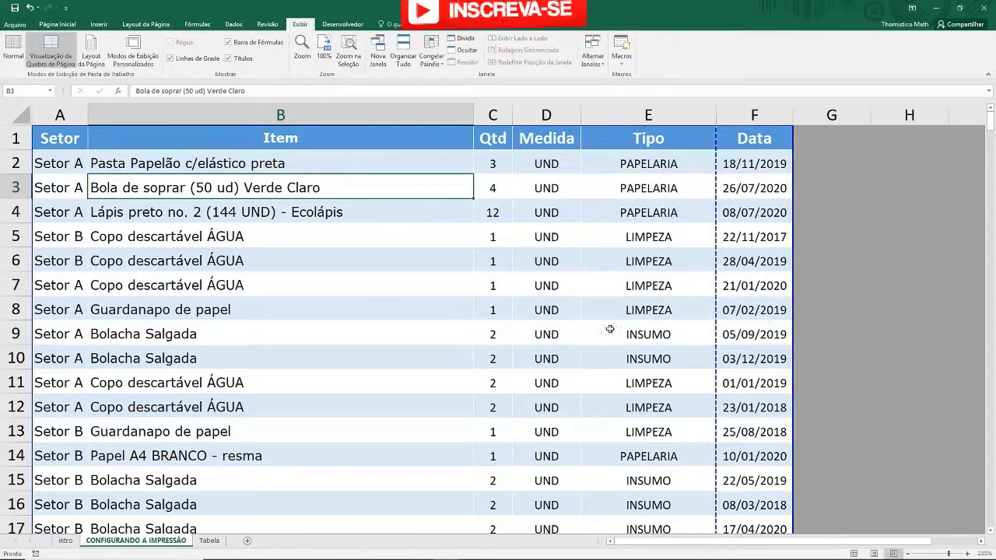
click(546, 334)
click(756, 323)
click(465, 326)
click(751, 304)
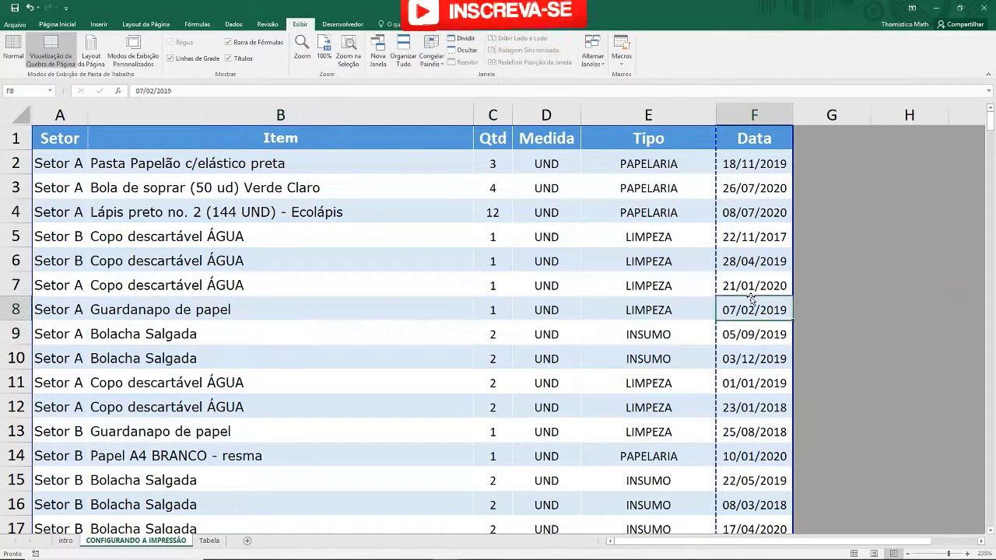
click(66, 140)
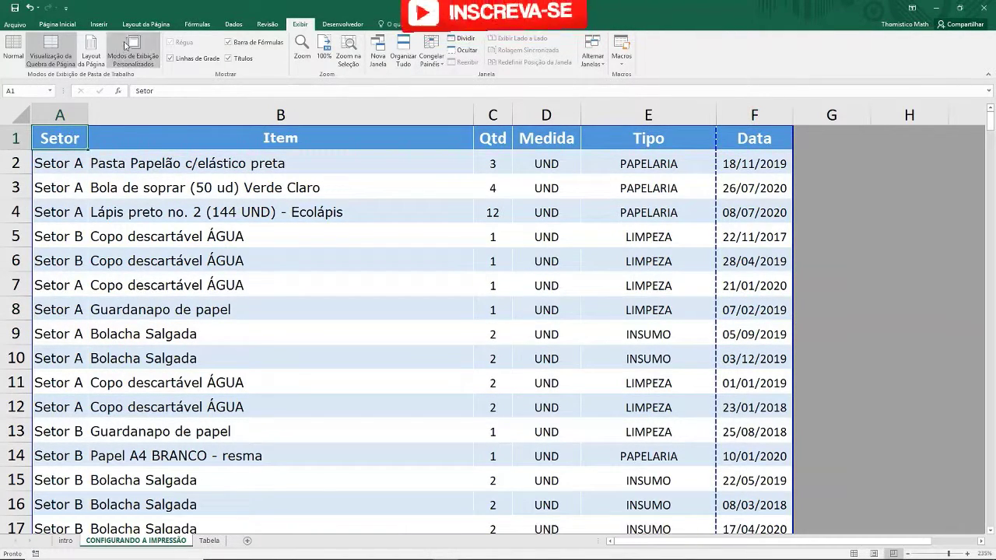
click(146, 24)
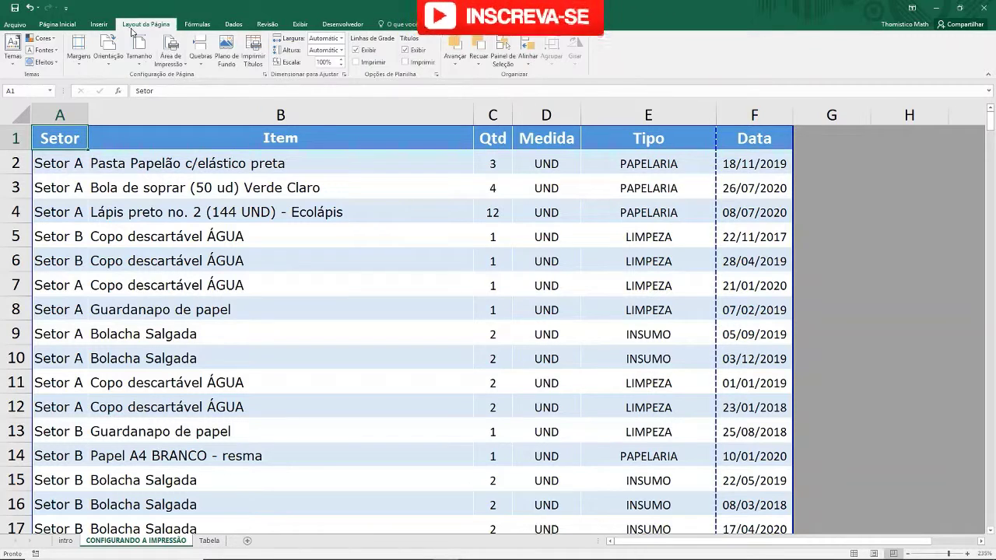
Choose the olive Base theme from the Temas gallery and move to cell B7 to see the shifted break.
click(12, 54)
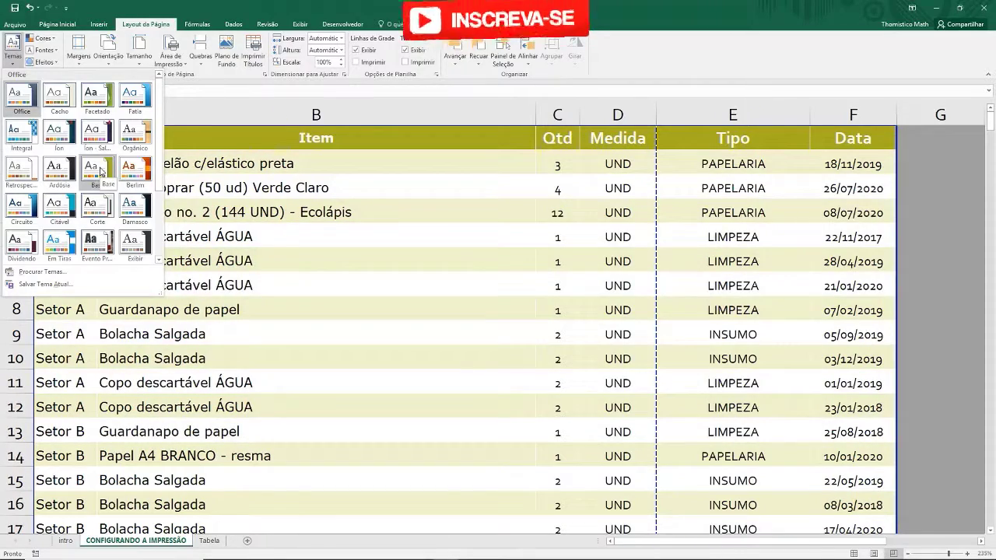
click(100, 172)
key(Down)
key(Down)
key(Down)
key(Right)
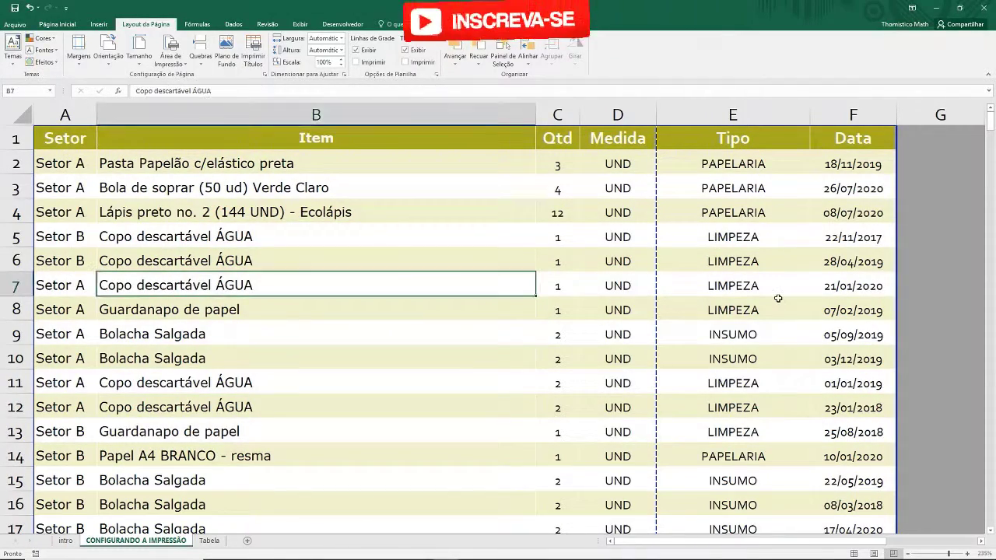
scroll(778, 298, down, 1)
scroll(722, 185, up, 1)
ctrl+scroll(722, 184, up, 1)
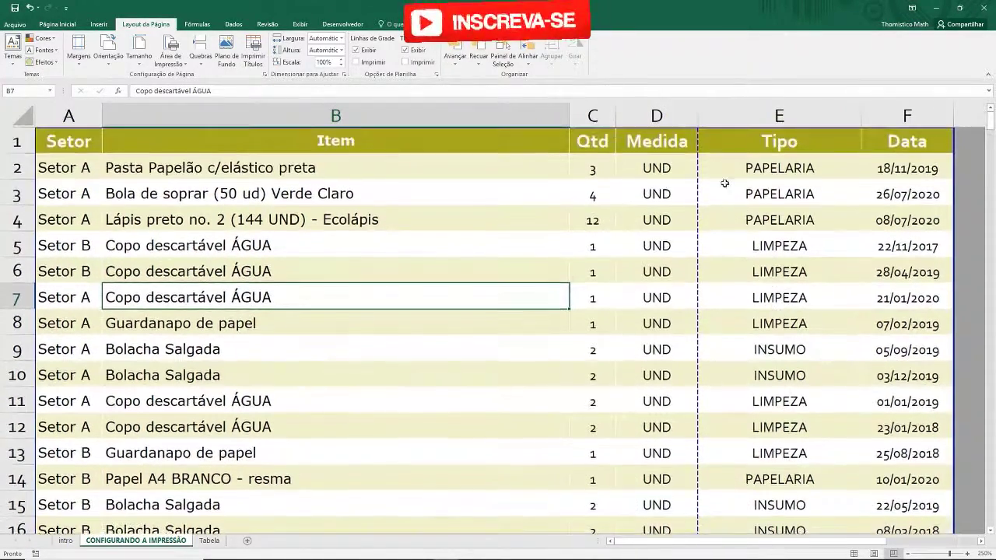
click(689, 260)
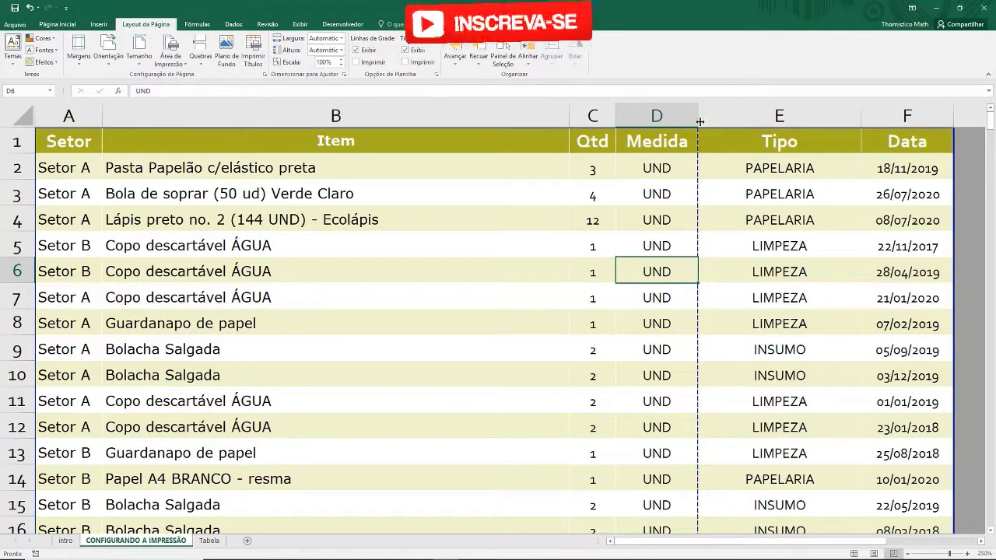
click(678, 115)
click(774, 115)
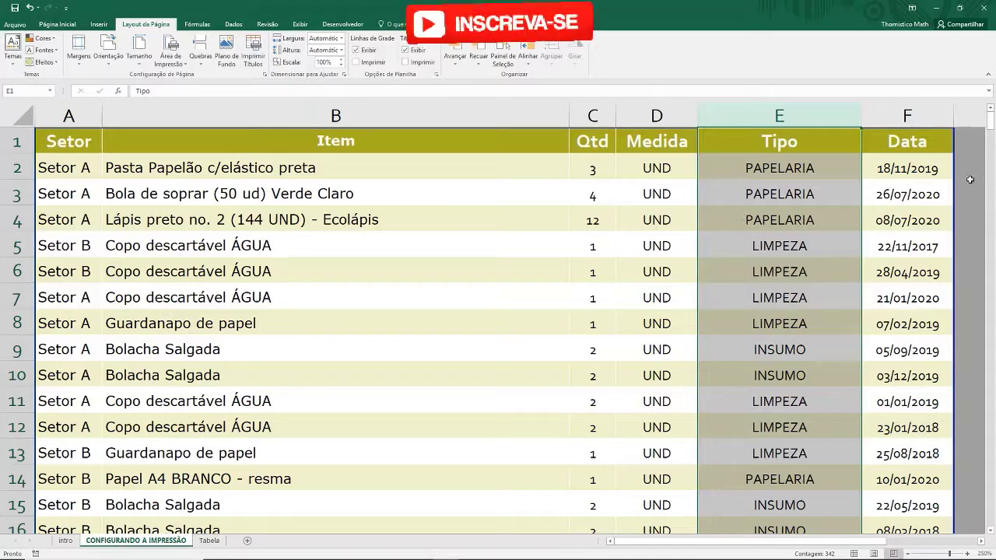
key(ctrl+c)
click(839, 277)
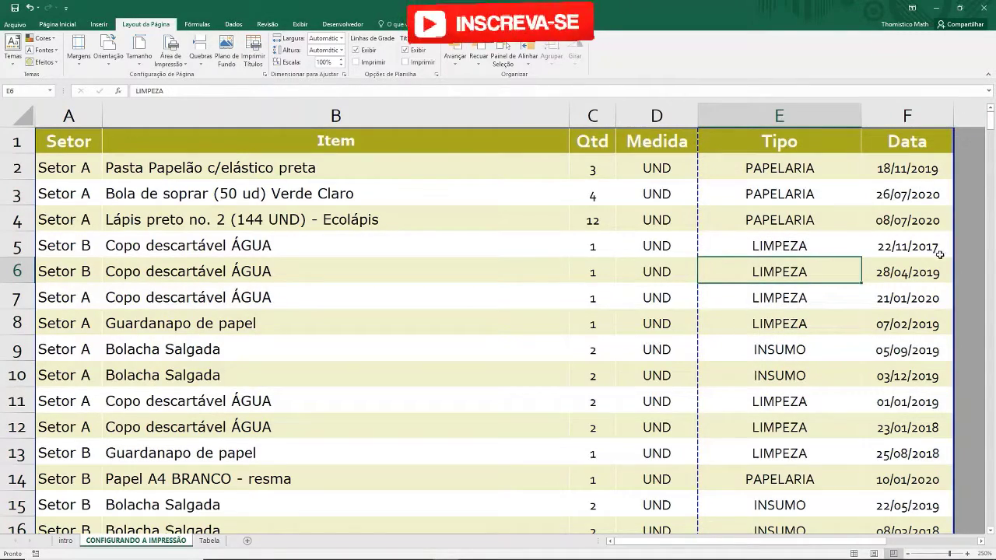
ctrl+scroll(939, 255, up, 4)
drag(813, 543, 870, 542)
ctrl+scroll(428, 371, up, 2)
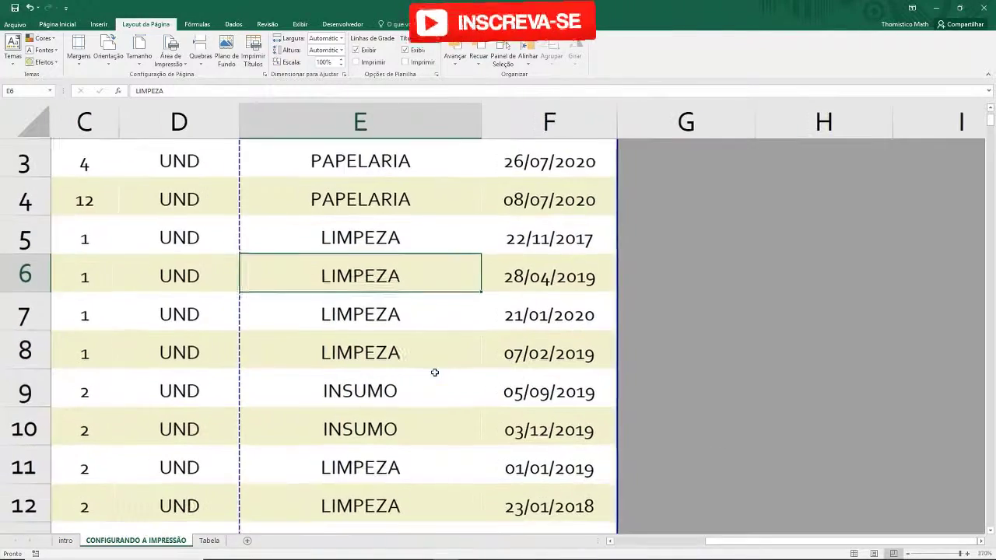
ctrl+scroll(434, 373, up, 2)
scroll(647, 316, up, 1)
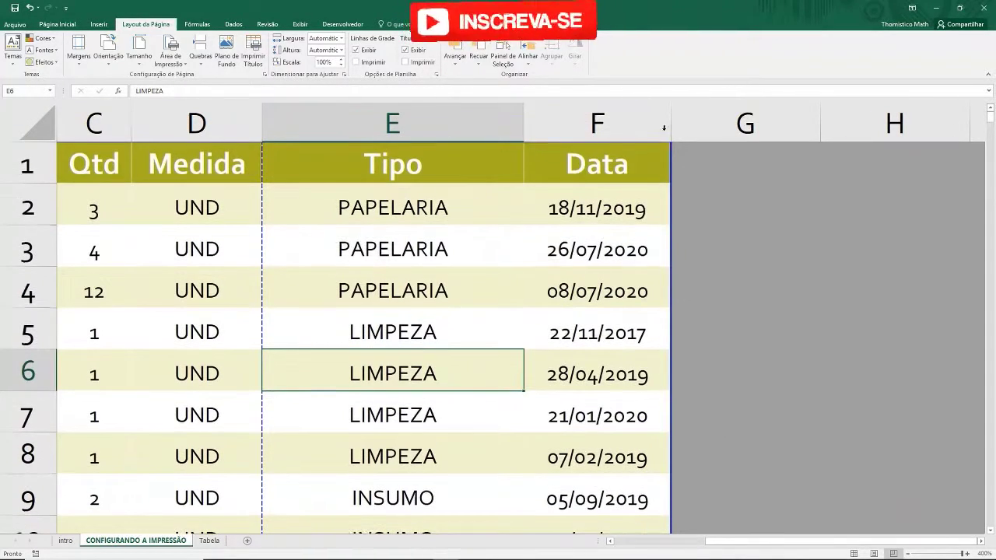
click(740, 122)
click(591, 253)
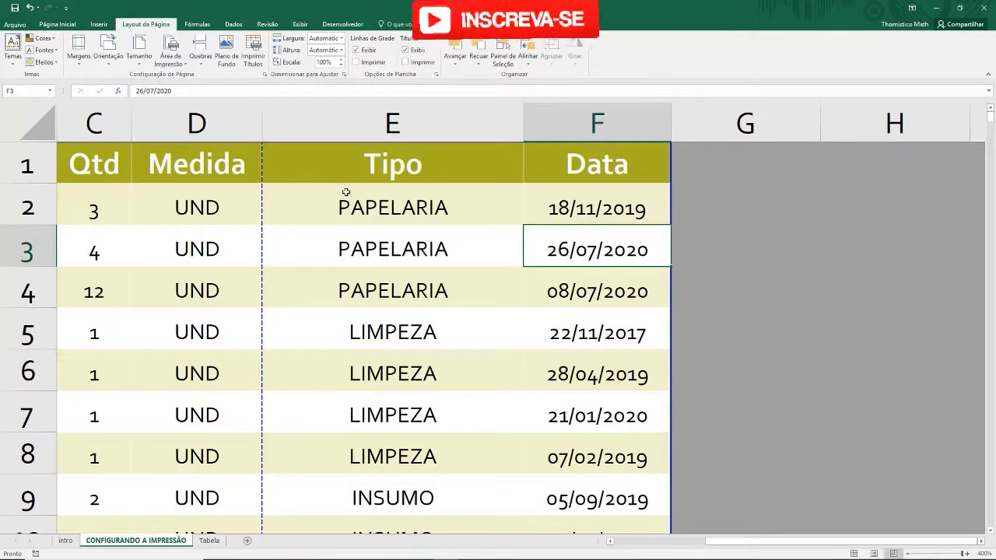
key(Left)
key(Left)
key(Left)
key(Left)
key(Left)
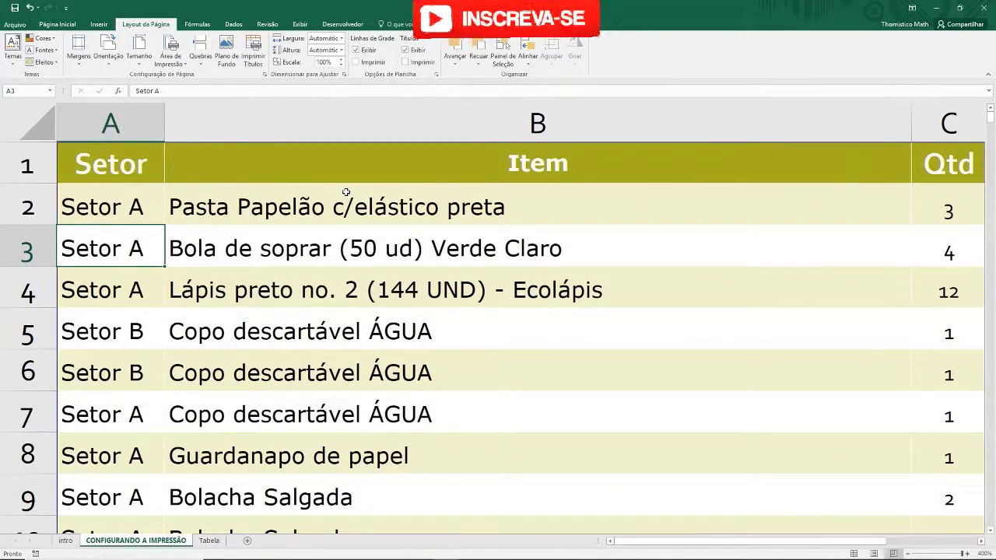
key(Right)
key(Right)
key(Right)
key(Right)
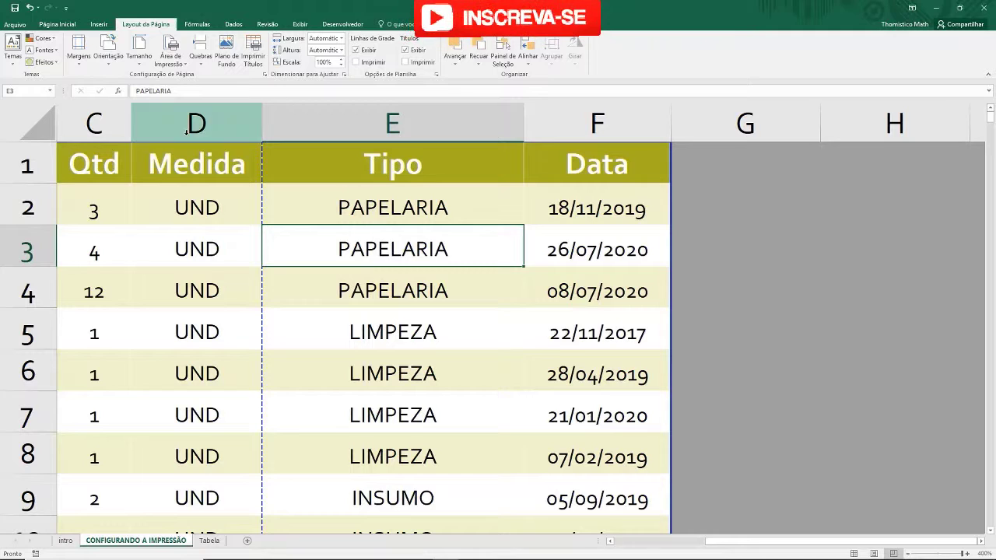
mouse_move(227, 127)
mouse_down()
mouse_move(2, 130)
mouse_move(428, 129)
mouse_up()
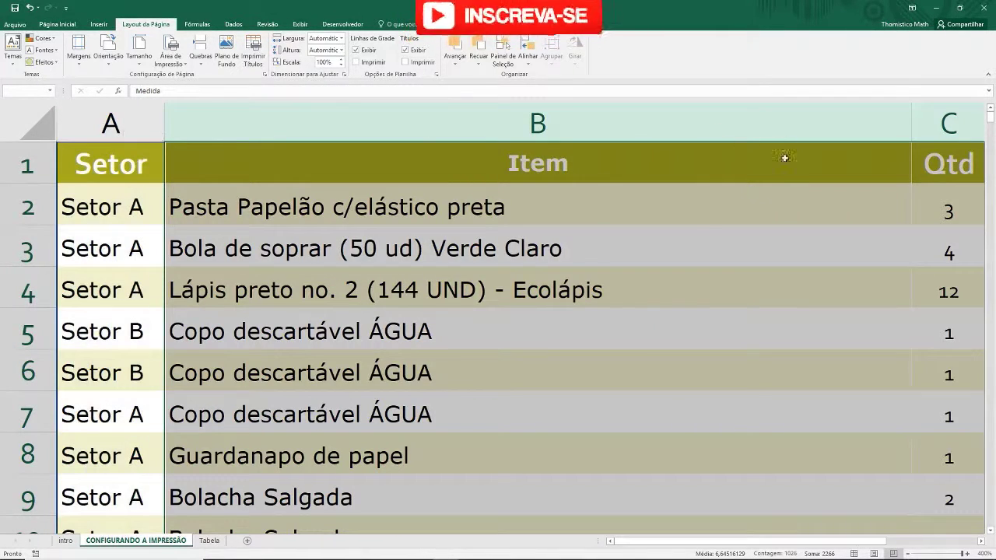
click(695, 244)
key(Right)
key(Right)
key(Right)
key(Right)
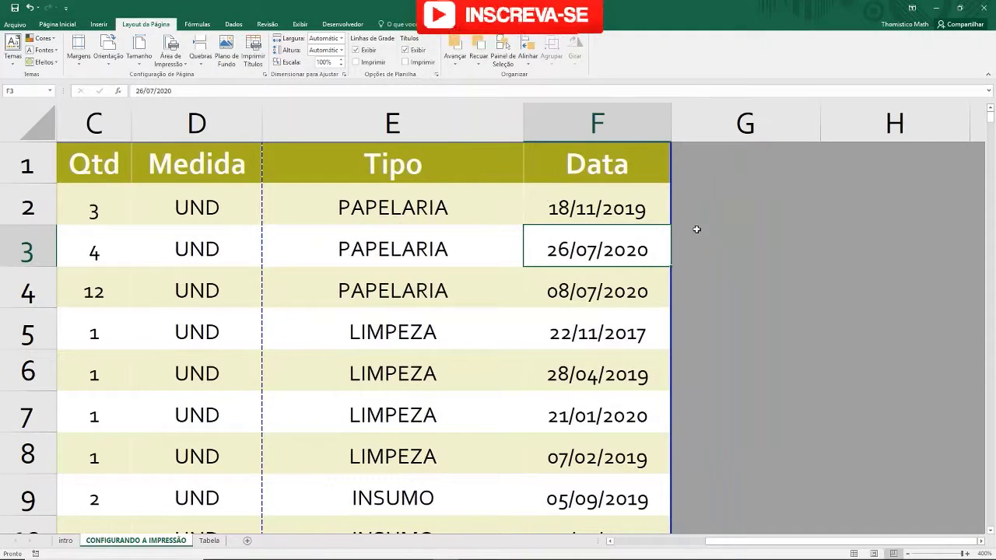
mouse_move(338, 116)
mouse_down()
mouse_move(559, 142)
mouse_move(325, 132)
mouse_up()
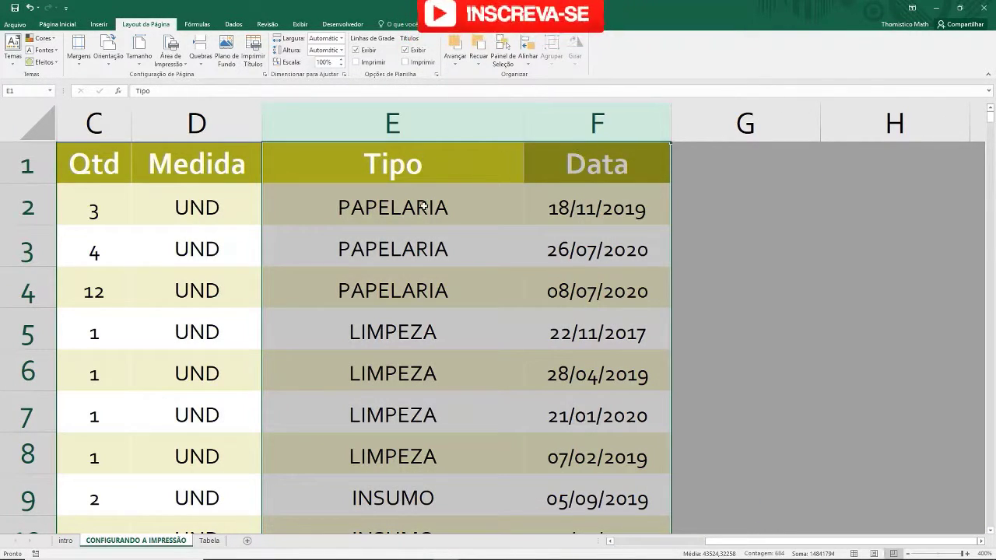
key(ctrl+z)
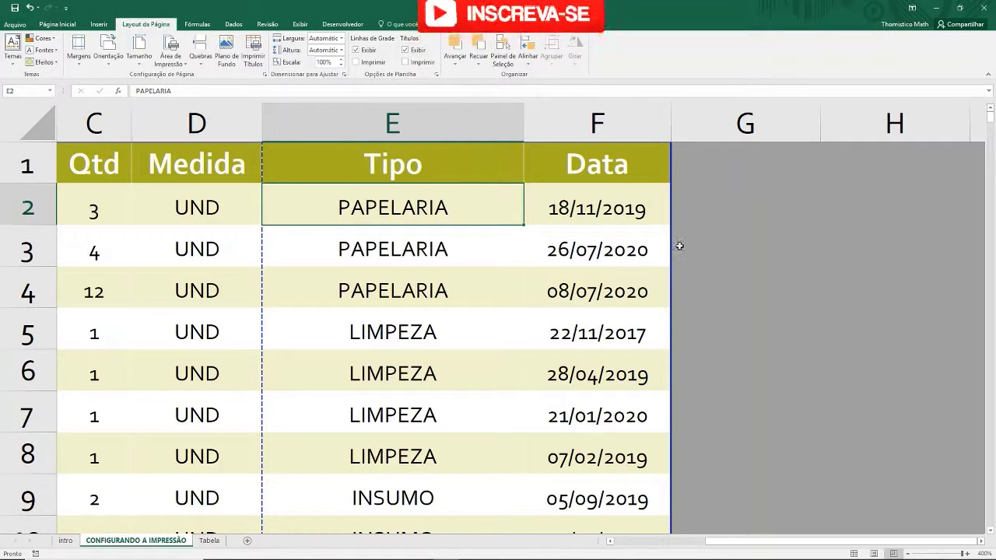
click(678, 246)
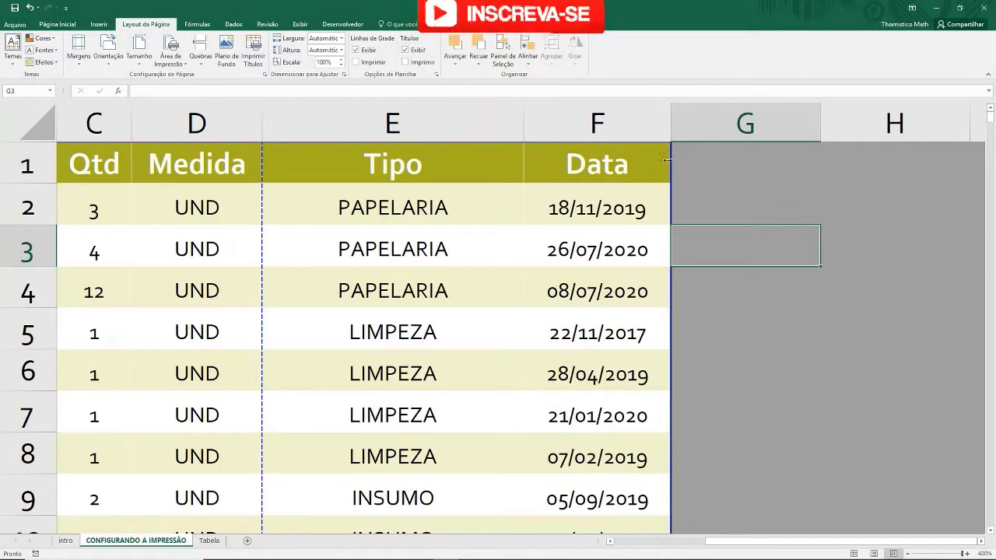
click(664, 191)
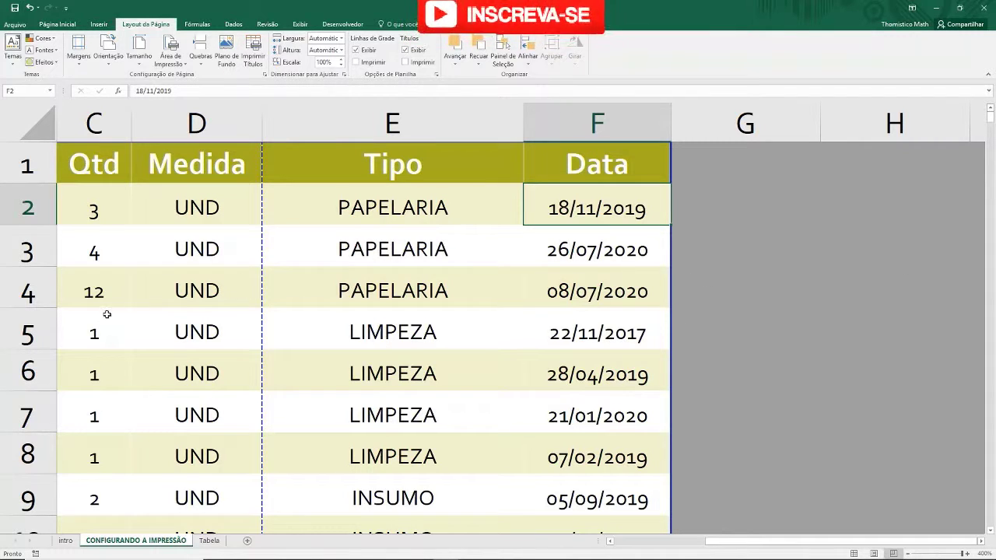
click(419, 292)
Scroll and drag across the page-break preview, then show the Exibir view options.
scroll(240, 285, down, 5)
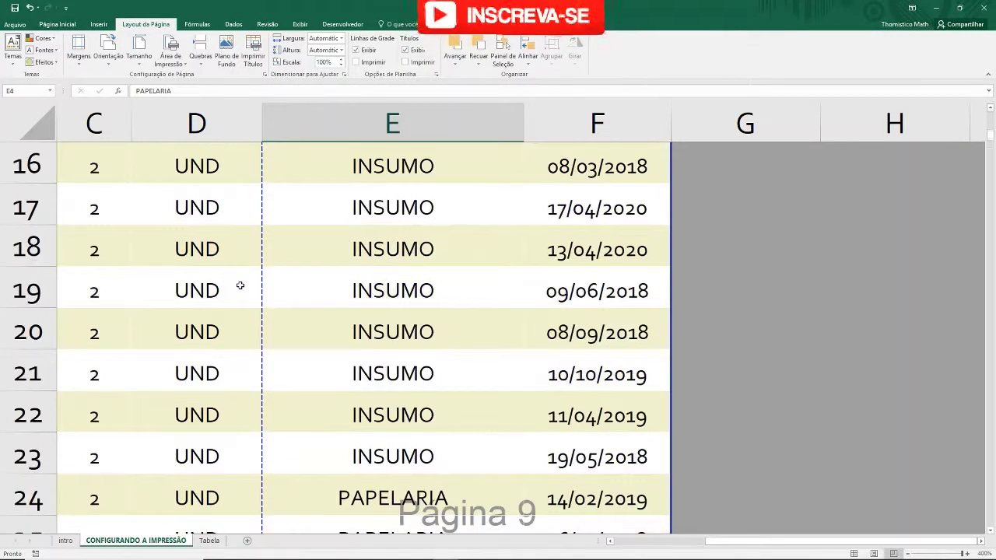
scroll(241, 284, down, 3)
drag(298, 296, 2, 303)
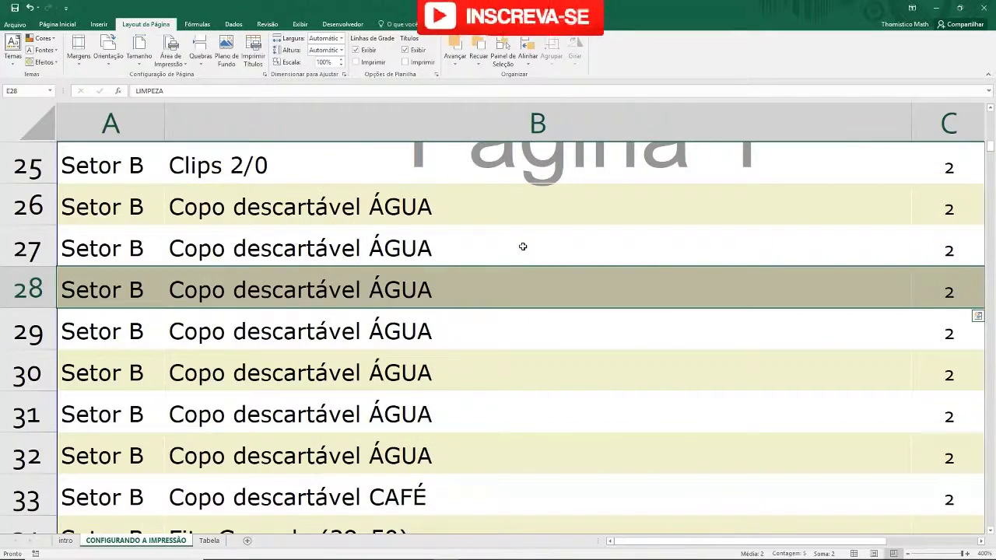
scroll(522, 247, up, 8)
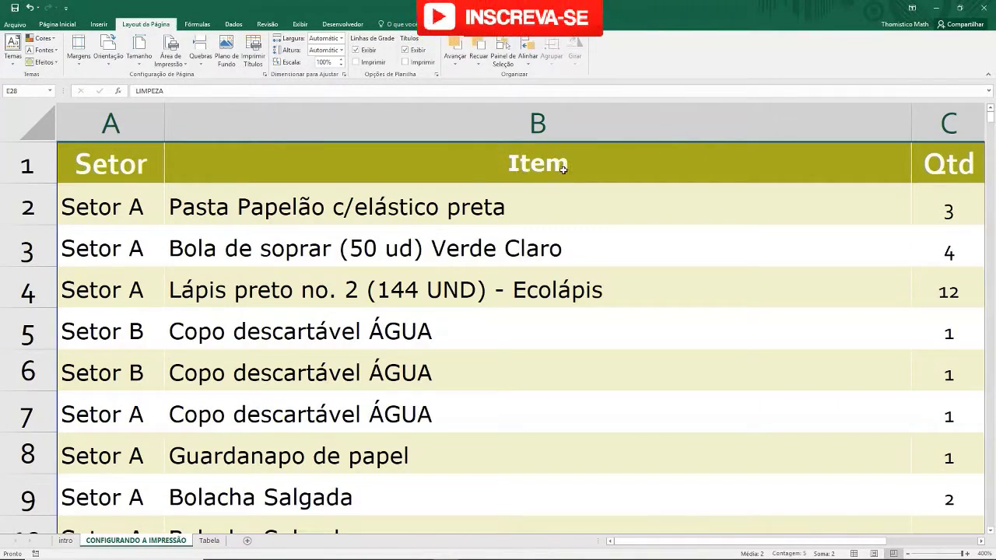
scroll(562, 165, down, 2)
scroll(563, 170, down, 4)
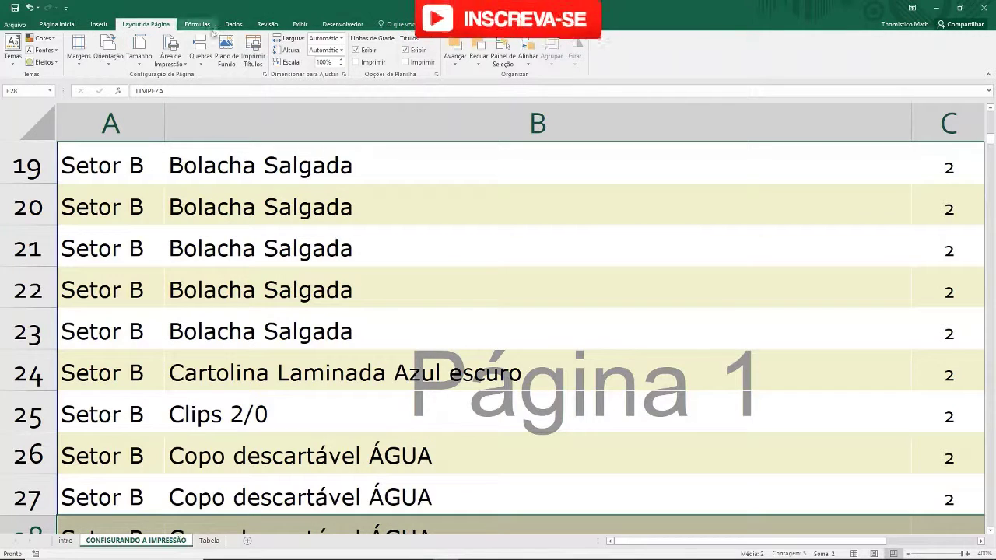
click(302, 26)
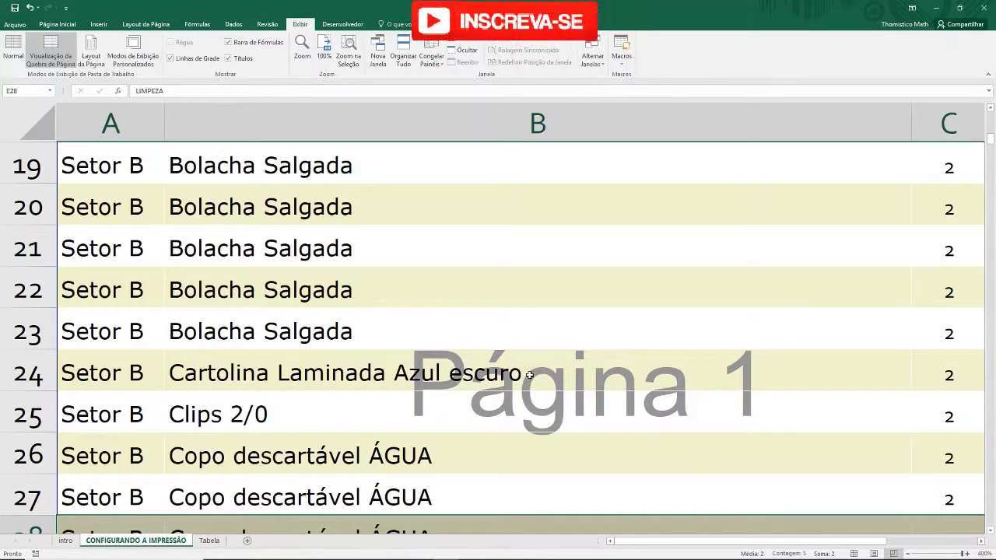
Inspect row 24's Cartolina Laminada Azul escuro entry and its PAPELARIA cells, then move down to row 31.
scroll(529, 375, down, 1)
click(629, 263)
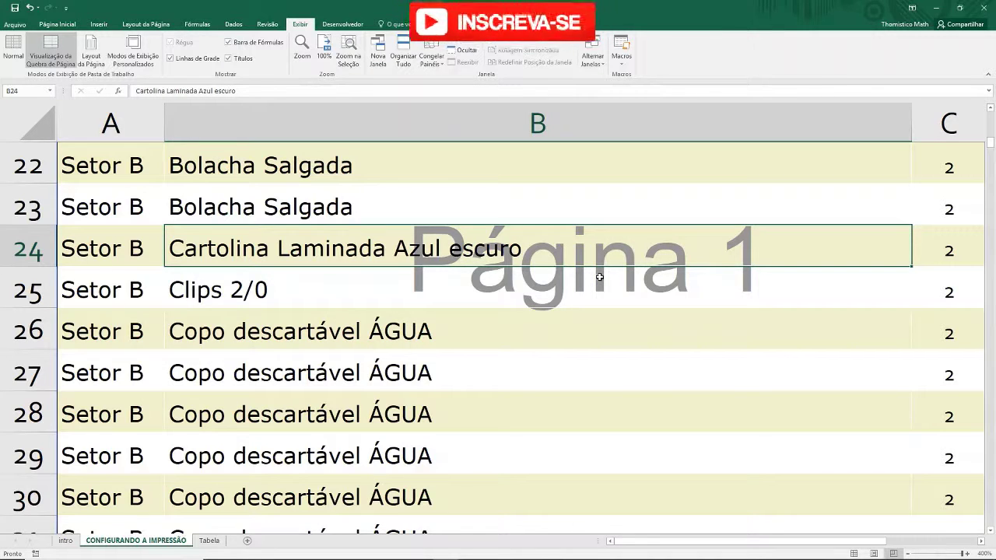
key(Right)
key(Right)
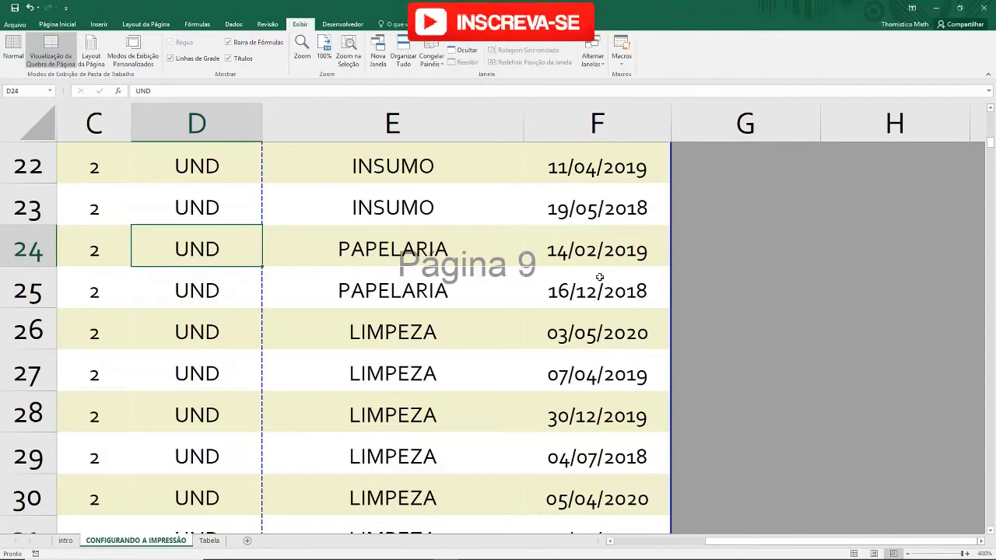
click(514, 273)
click(503, 244)
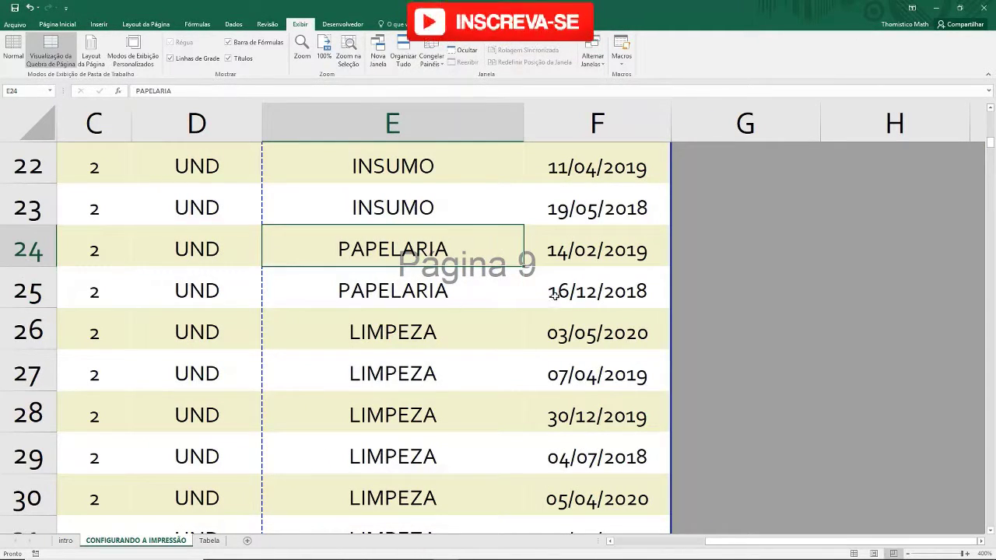
key(Left)
key(Left)
key(Left)
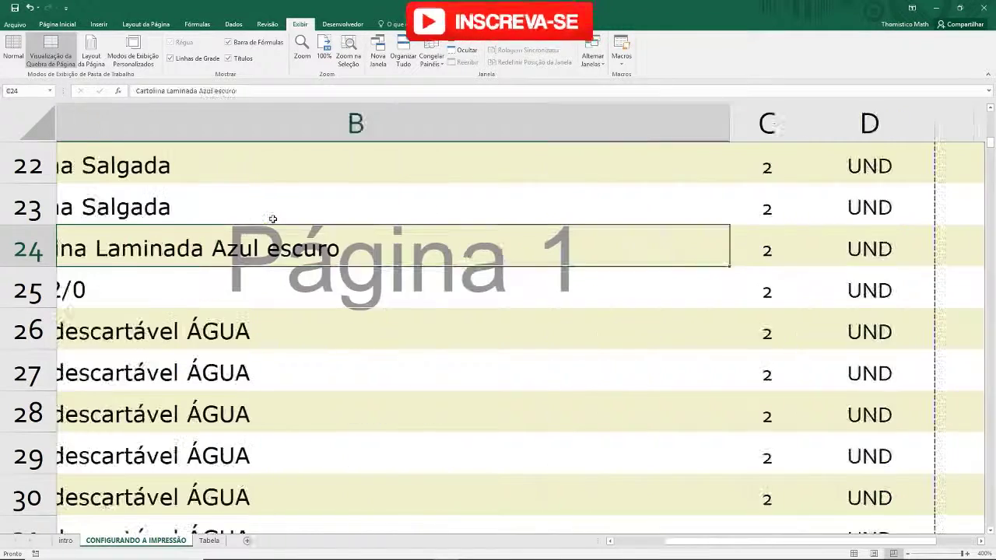
key(Left)
key(Right)
key(Down)
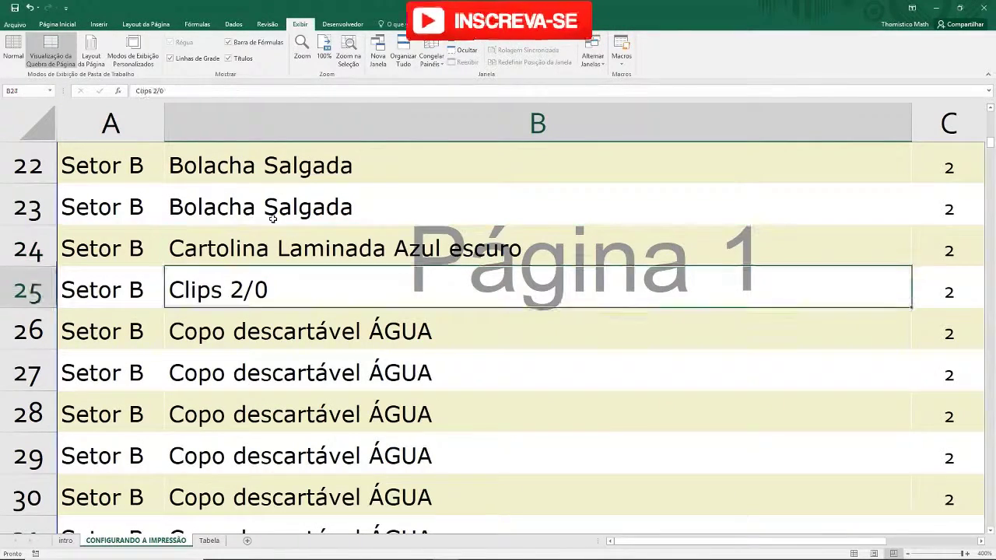
key(Down)
key(Down)
key(Down)
key(Down)
key(Down)
key(Down)
key(Down)
key(Down)
key(Down)
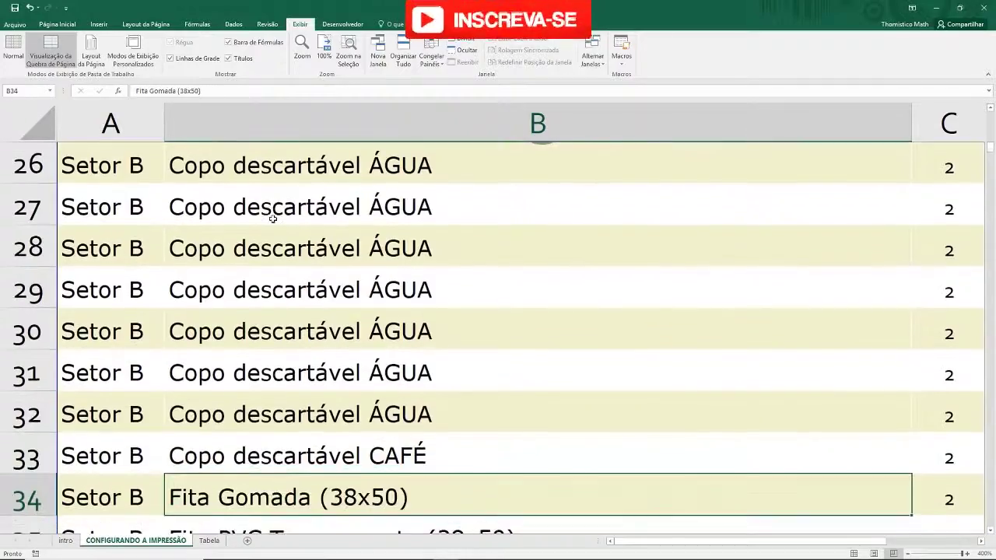
key(Down)
key(Down)
key(Down)
key(Down)
key(Down)
key(Down)
key(Down)
key(Down)
key(Down)
key(Down)
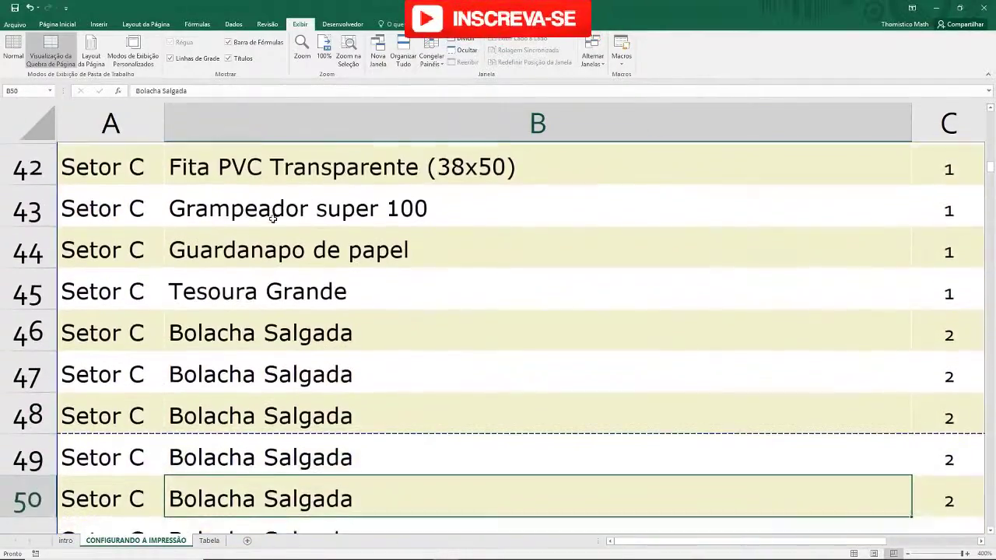
key(Down)
key(Down)
key(Down)
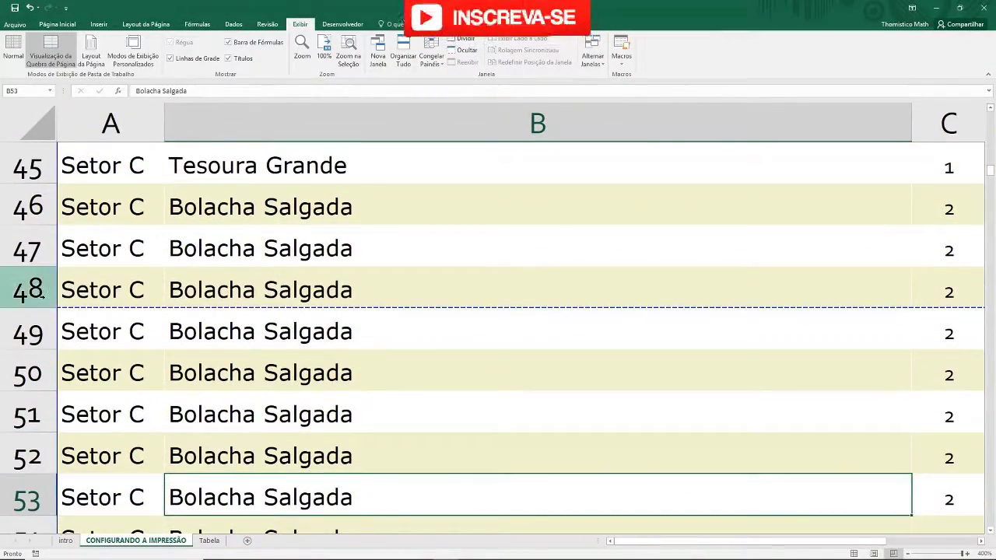
click(27, 290)
click(27, 332)
click(448, 418)
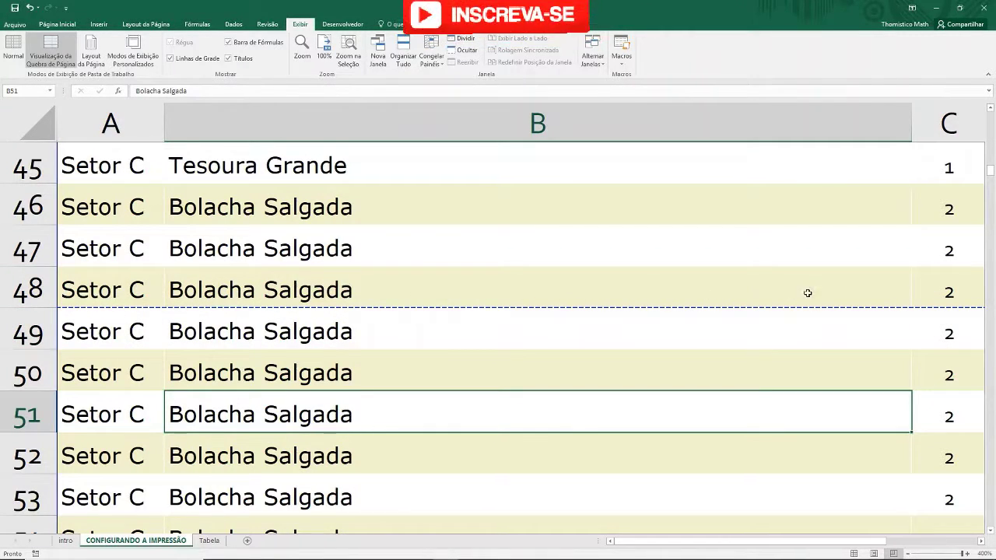
scroll(627, 290, up, 3)
scroll(627, 290, up, 4)
scroll(626, 291, up, 9)
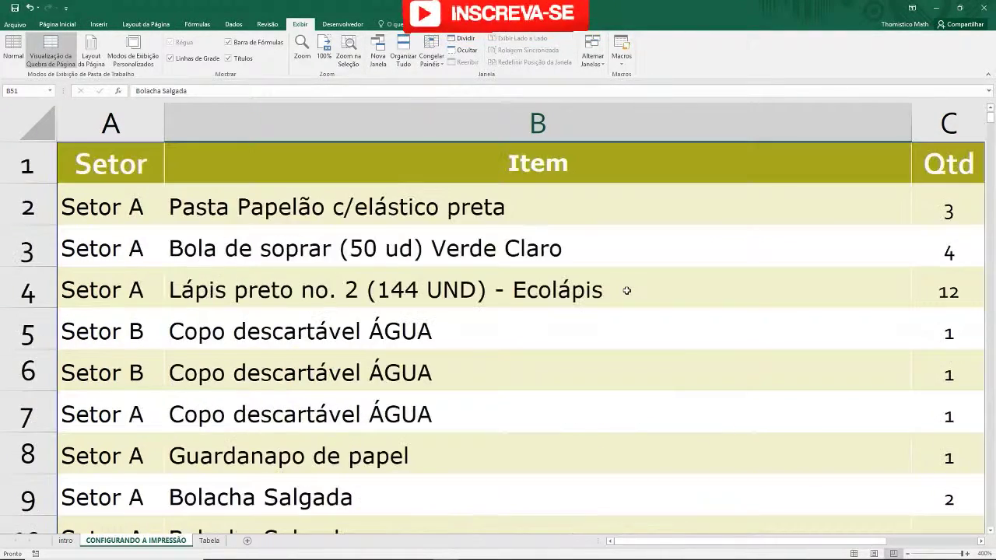
scroll(626, 290, down, 12)
scroll(626, 290, up, 6)
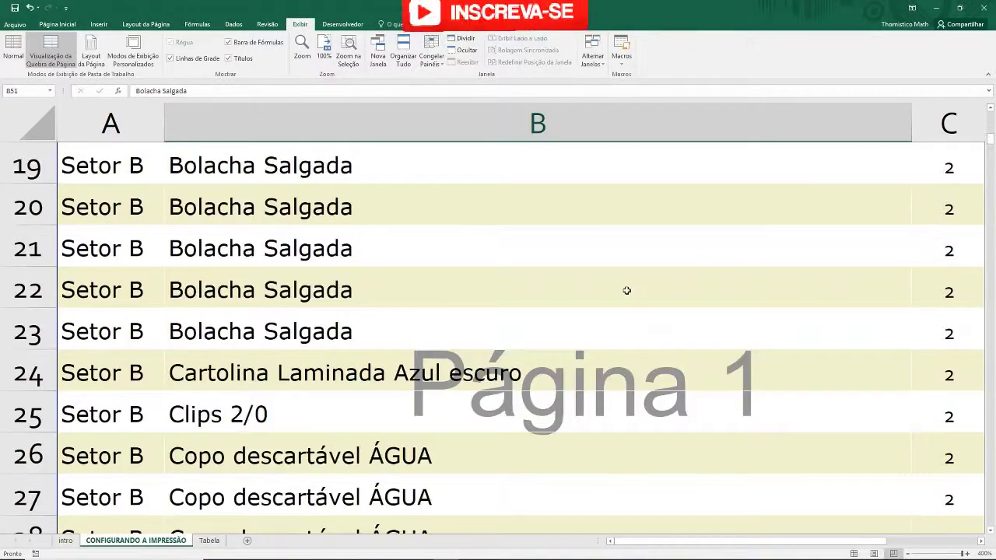
scroll(626, 290, up, 5)
scroll(449, 208, up, 1)
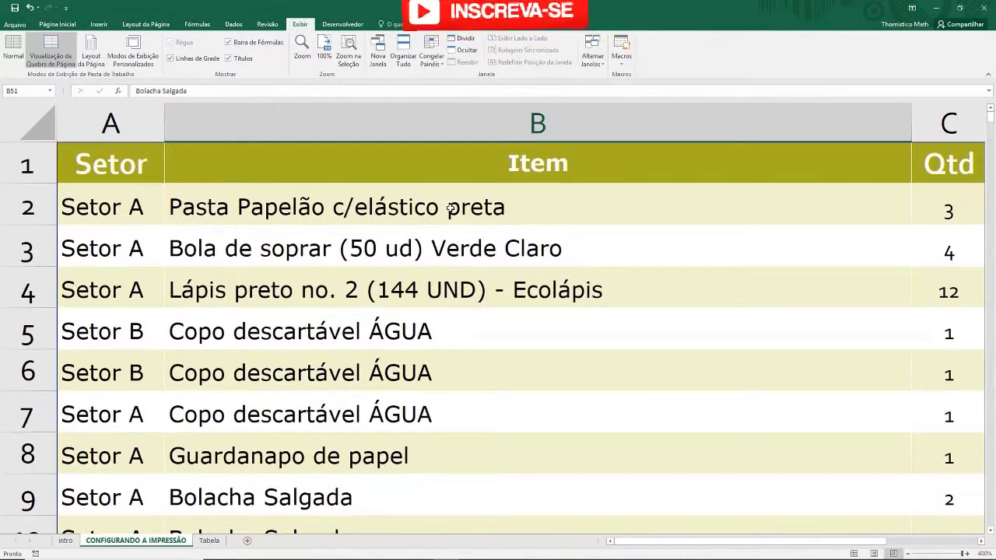
mouse_move(450, 208)
mouse_down()
mouse_move(486, 488)
mouse_move(494, 332)
mouse_move(490, 354)
mouse_up()
scroll(192, 319, up, 7)
click(191, 319)
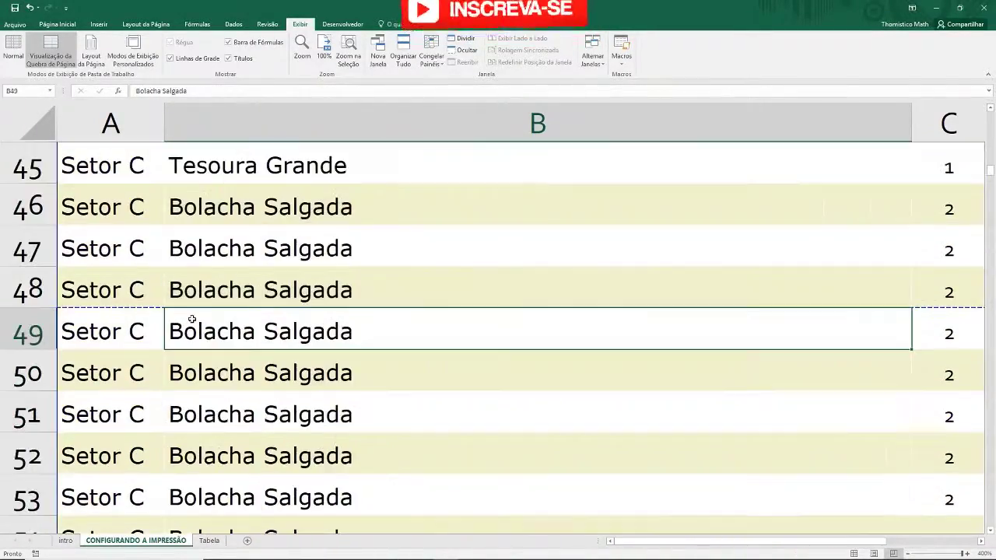
click(148, 302)
click(68, 327)
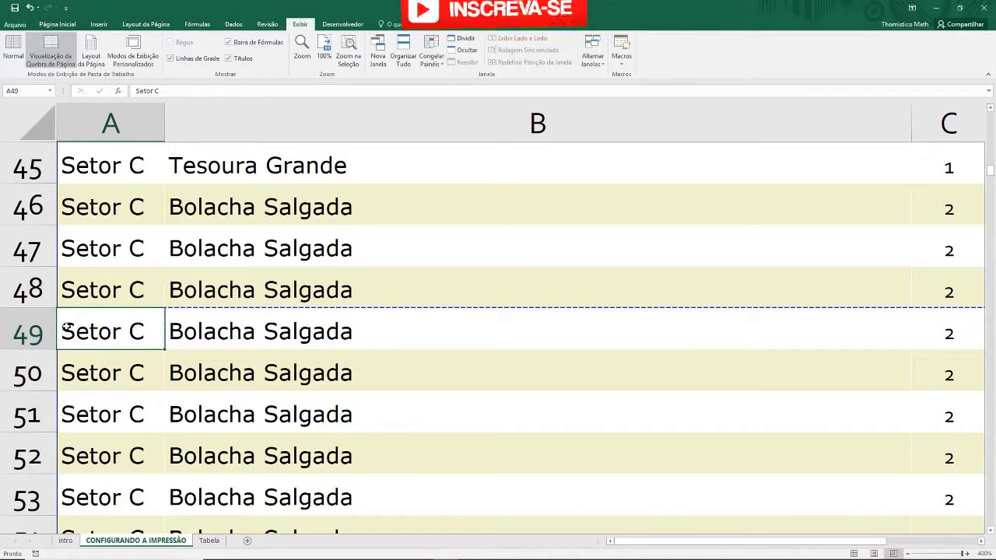
scroll(381, 369, down, 2)
scroll(382, 368, down, 4)
scroll(382, 369, down, 4)
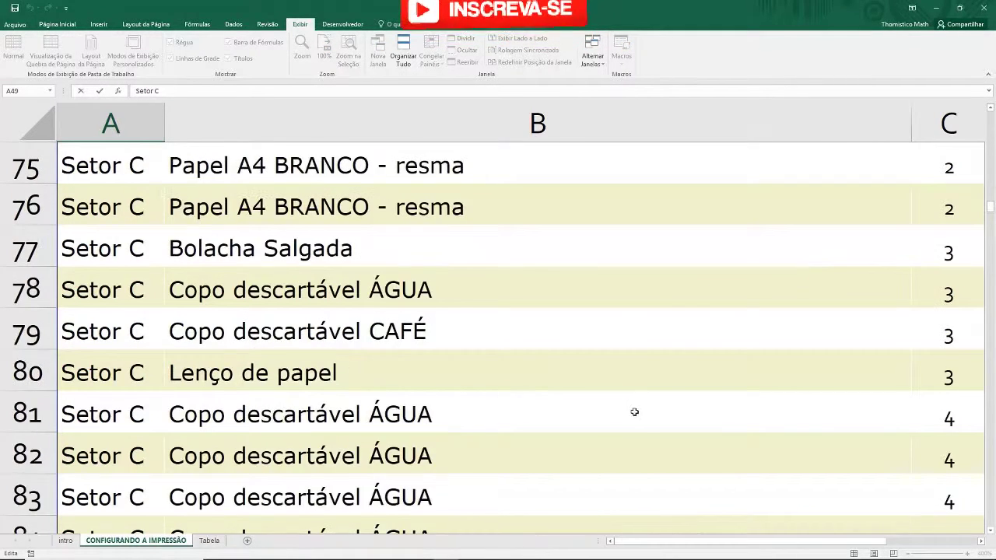
scroll(633, 412, up, 2)
click(614, 325)
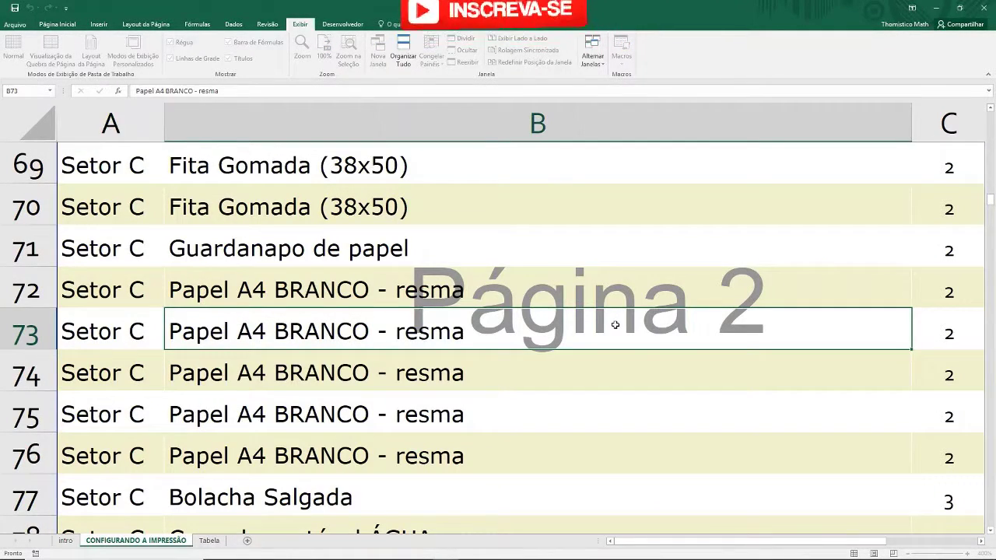
scroll(547, 326, down, 12)
scroll(404, 330, down, 4)
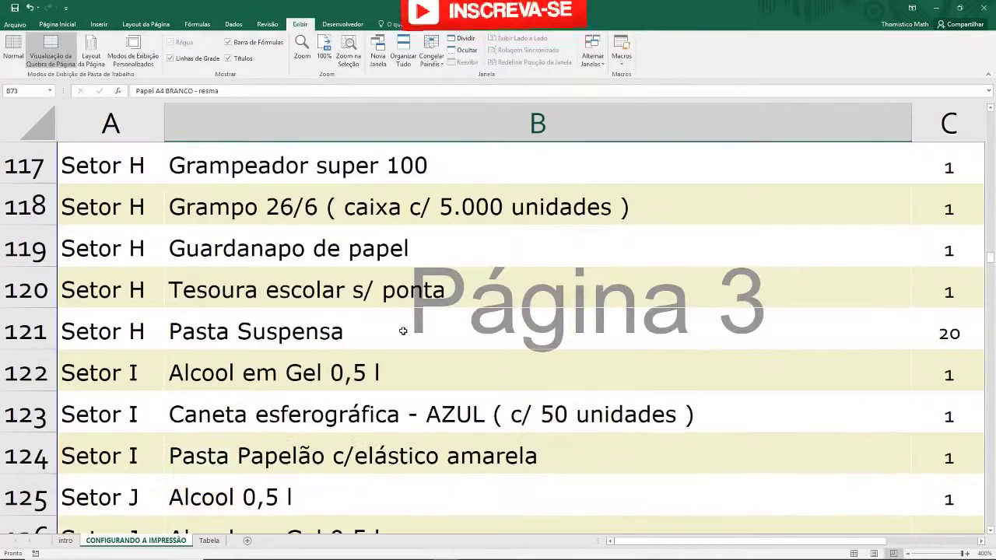
click(521, 305)
scroll(520, 308, down, 7)
scroll(519, 308, down, 1)
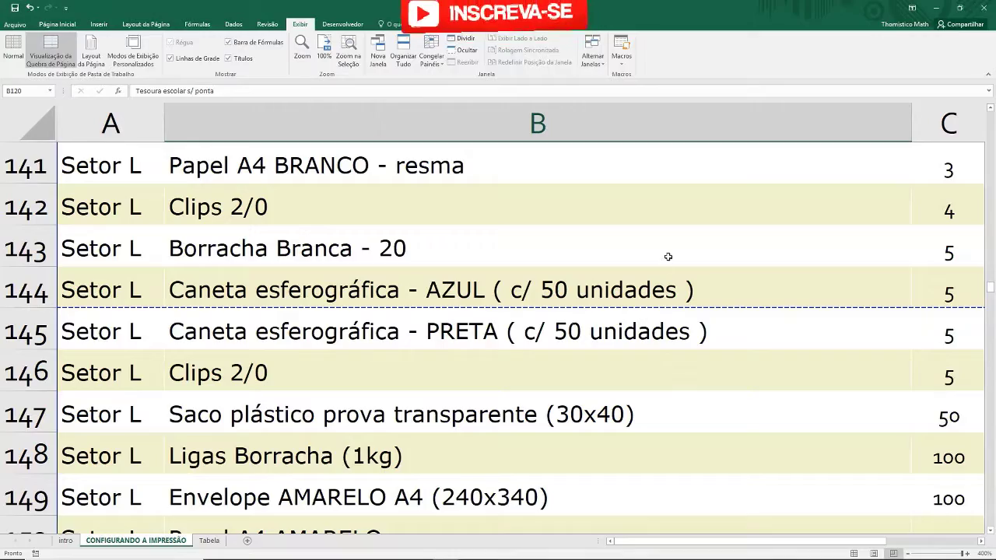
scroll(667, 257, down, 1)
scroll(646, 293, up, 2)
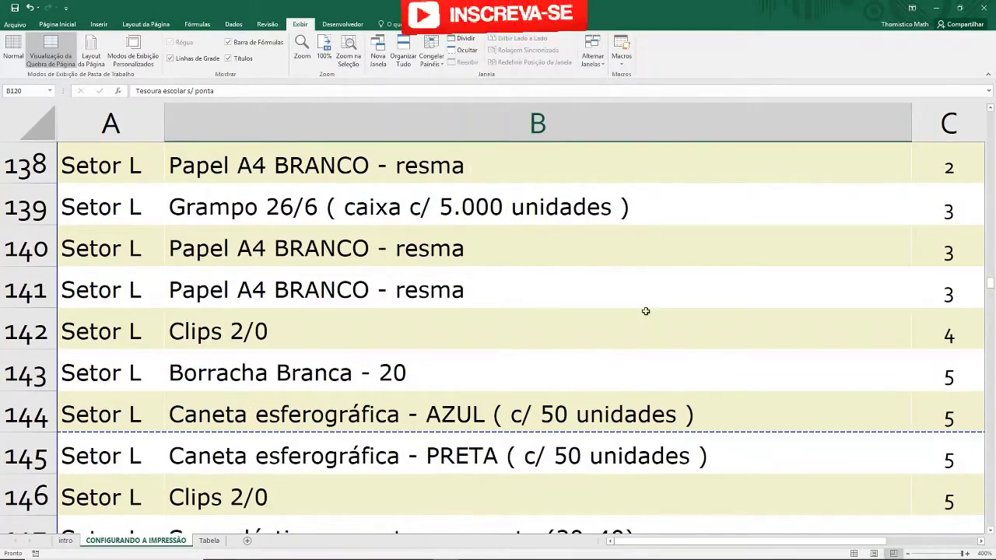
scroll(634, 382, down, 5)
scroll(607, 362, down, 3)
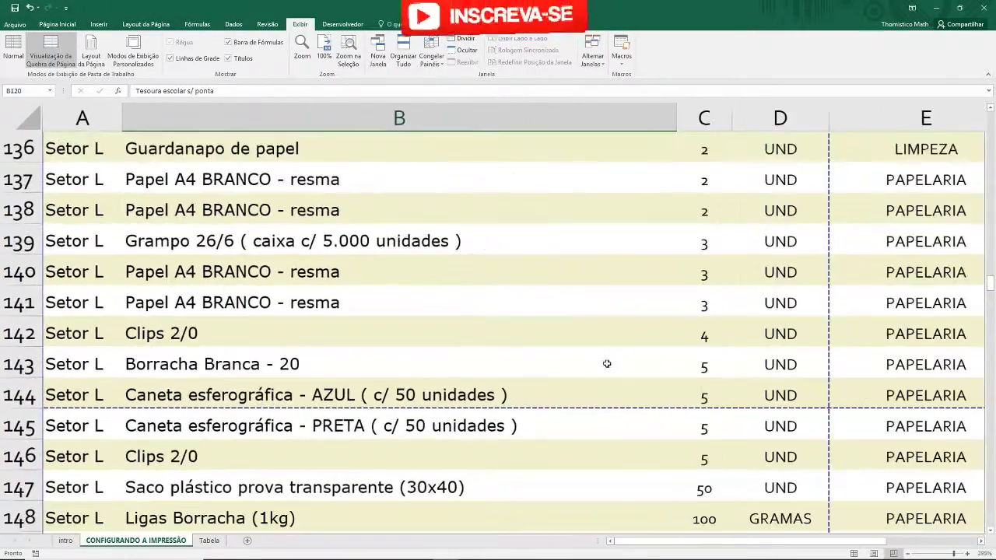
scroll(605, 362, down, 3)
scroll(600, 356, down, 1)
scroll(596, 356, down, 2)
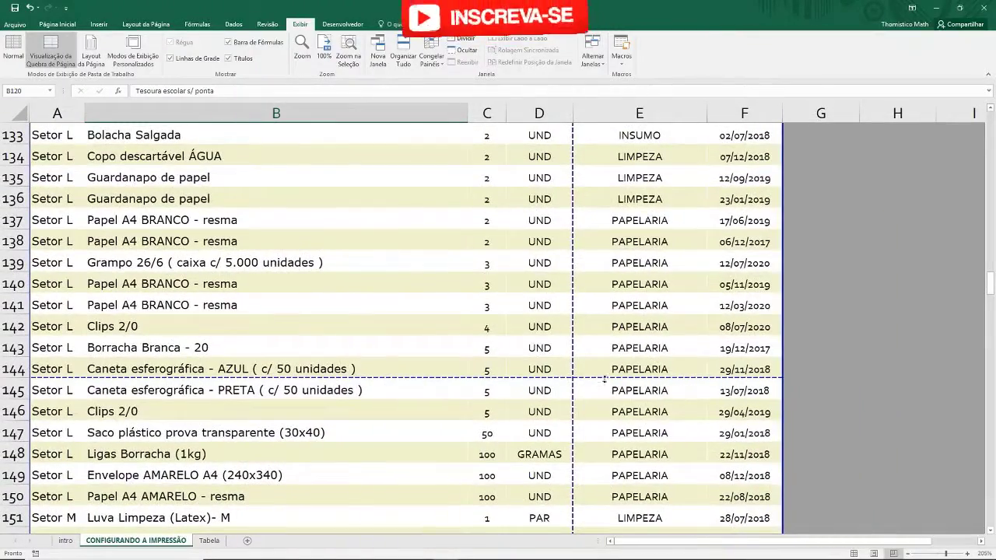
scroll(640, 379, up, 2)
scroll(747, 403, up, 1)
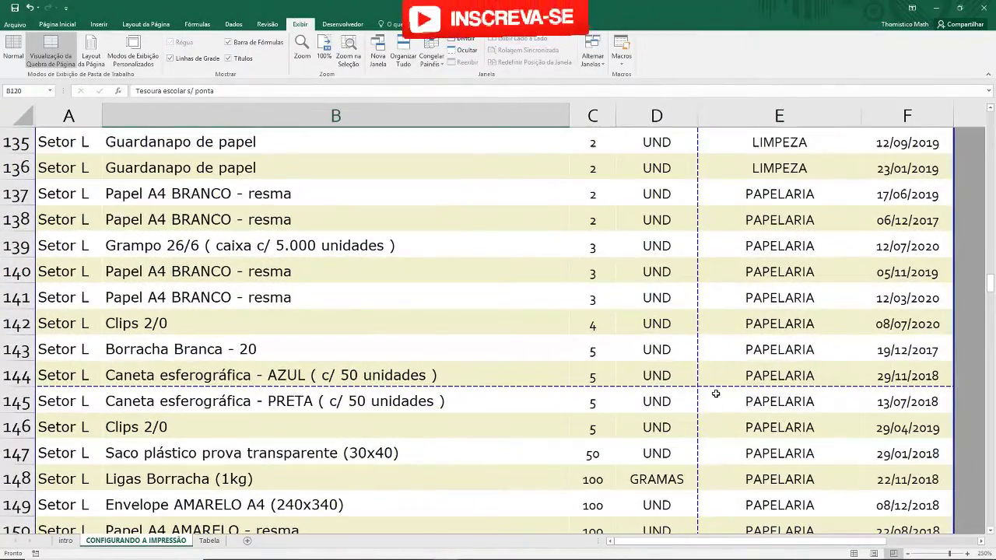
click(714, 394)
scroll(715, 395, up, 2)
scroll(711, 416, up, 1)
scroll(773, 419, up, 1)
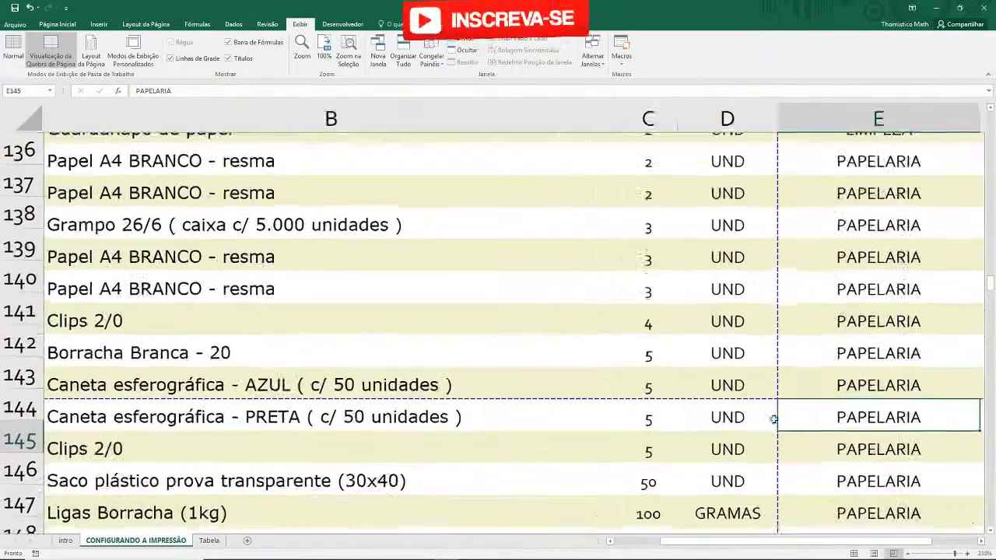
scroll(773, 418, up, 1)
scroll(229, 431, up, 1)
scroll(547, 523, up, 1)
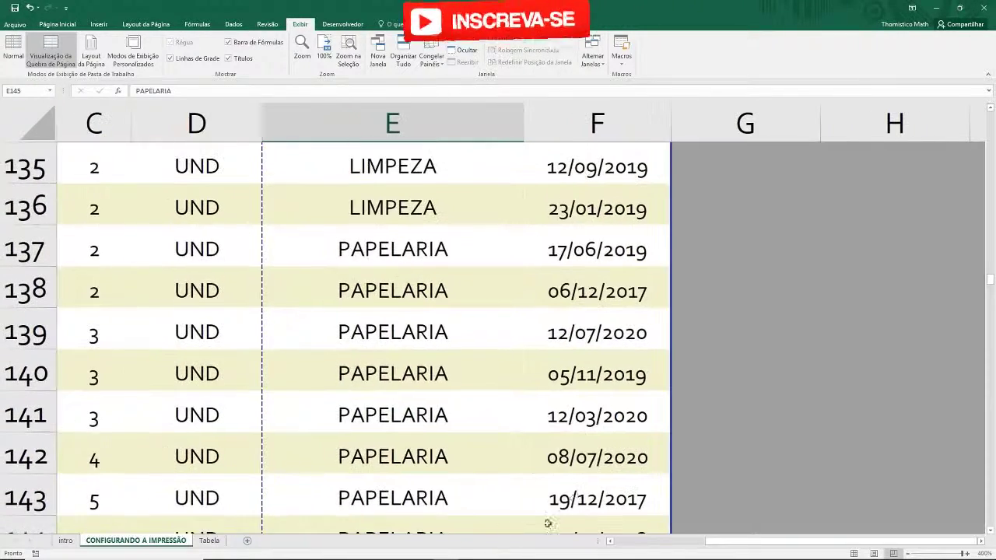
scroll(548, 523, down, 2)
click(212, 331)
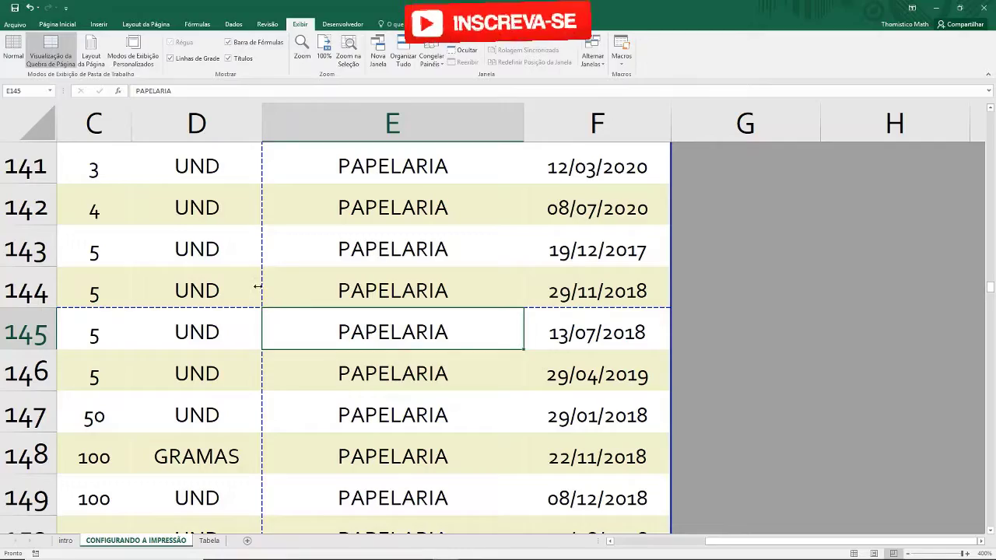
key(Left)
ctrl+scroll(384, 351, down, 3)
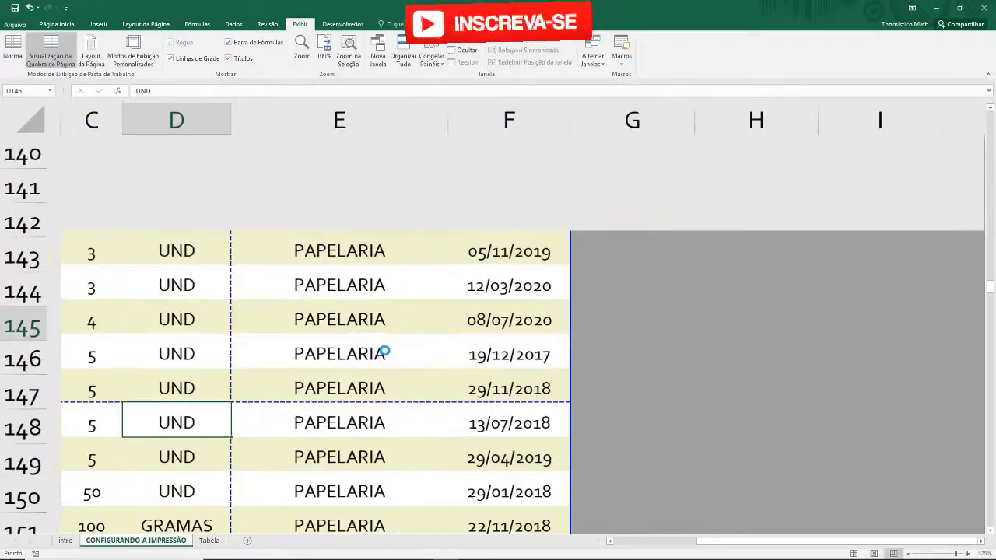
ctrl+scroll(285, 298, down, 3)
ctrl+scroll(284, 298, down, 4)
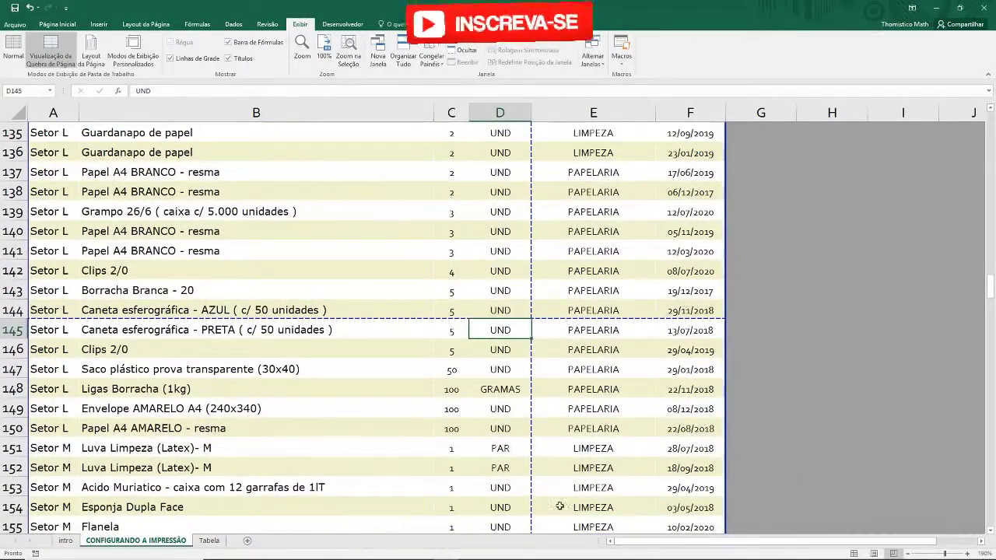
scroll(466, 383, up, 7)
scroll(476, 381, up, 7)
scroll(477, 379, up, 13)
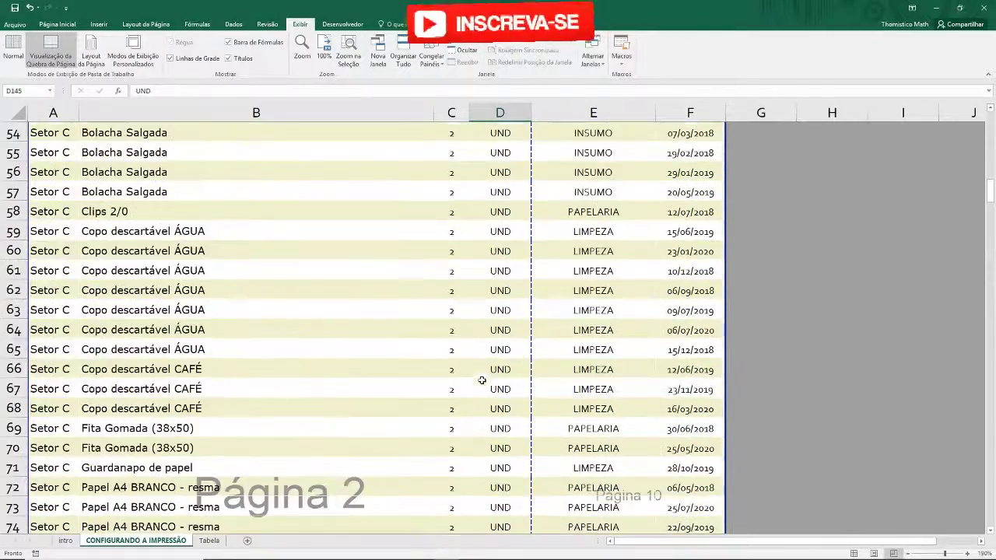
scroll(469, 349, up, 7)
scroll(467, 346, up, 8)
scroll(322, 305, up, 3)
Select cells B3 and A9, header row 1 and row 10 to check the table's top rows.
click(159, 173)
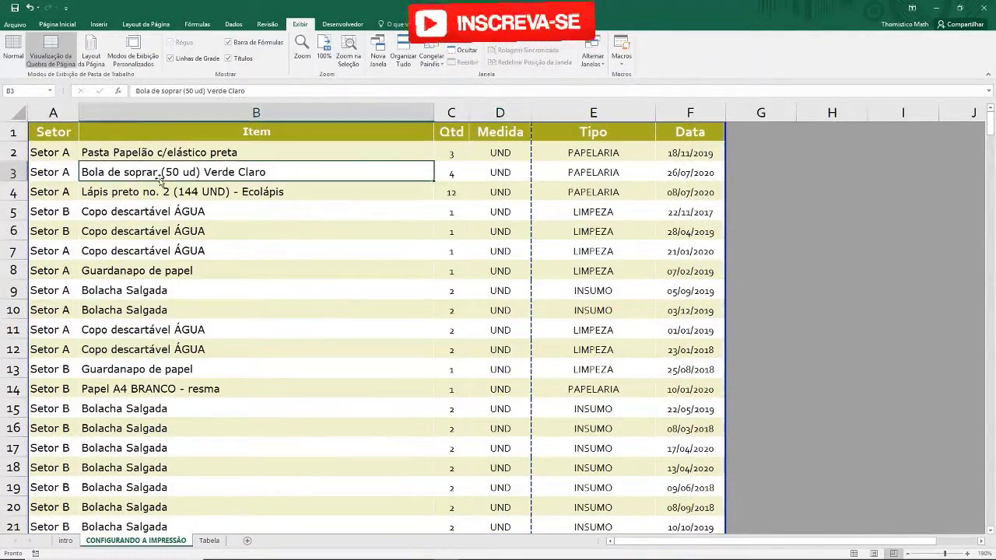
scroll(174, 191, down, 3)
scroll(174, 191, down, 2)
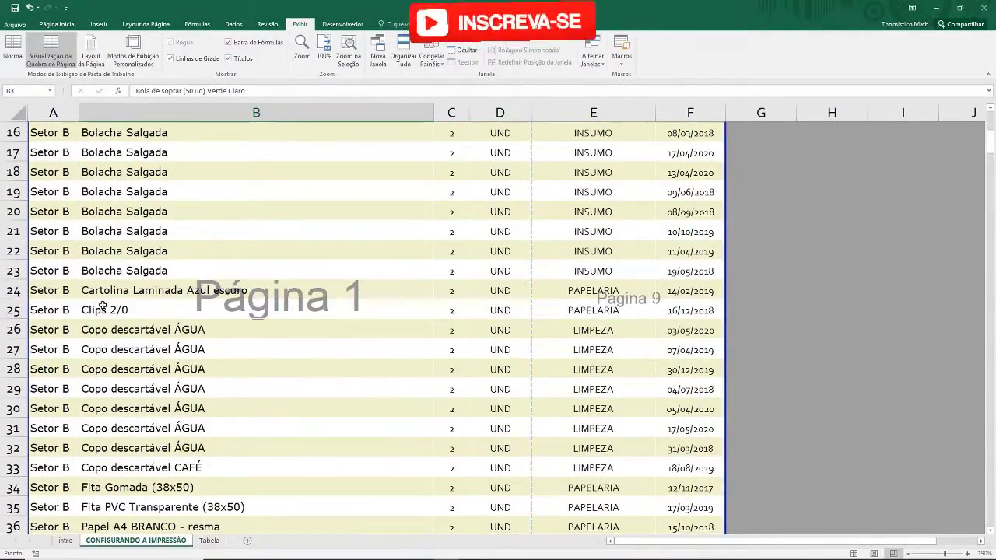
scroll(25, 253, up, 2)
scroll(67, 252, up, 2)
scroll(70, 255, up, 2)
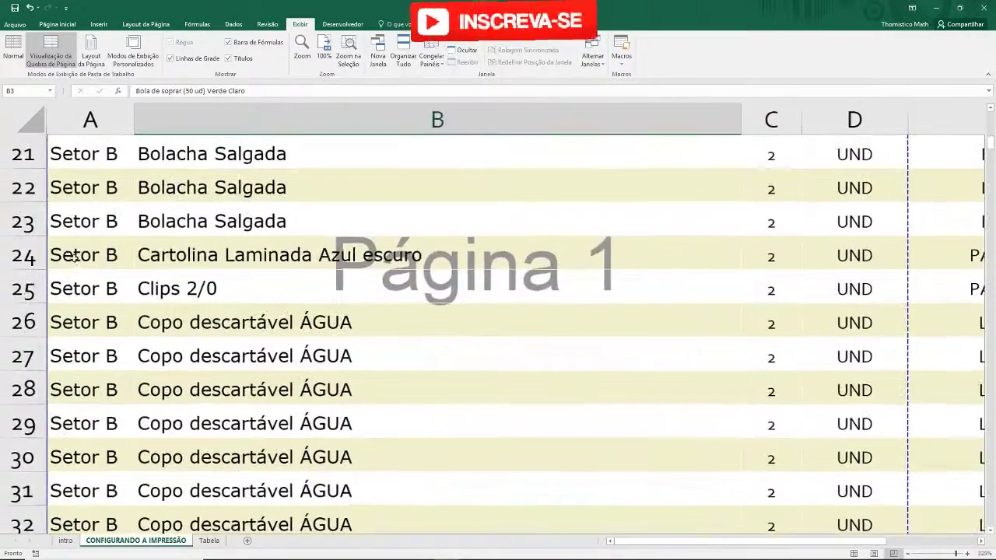
scroll(80, 260, up, 3)
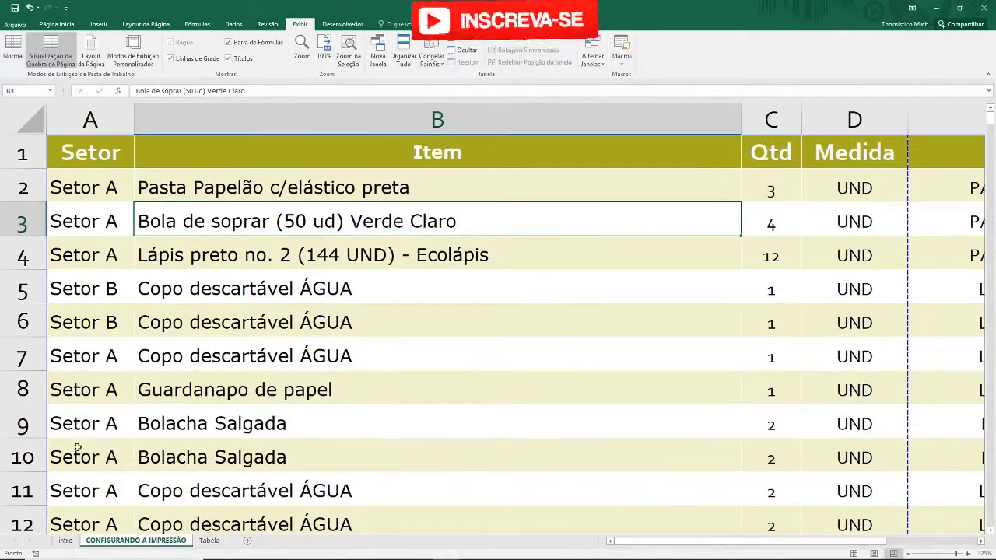
click(76, 428)
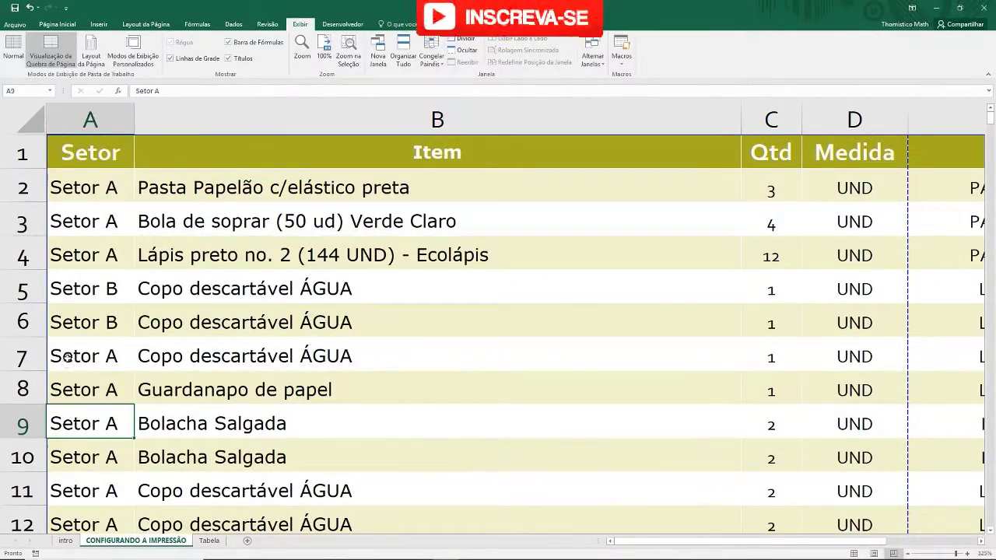
click(17, 152)
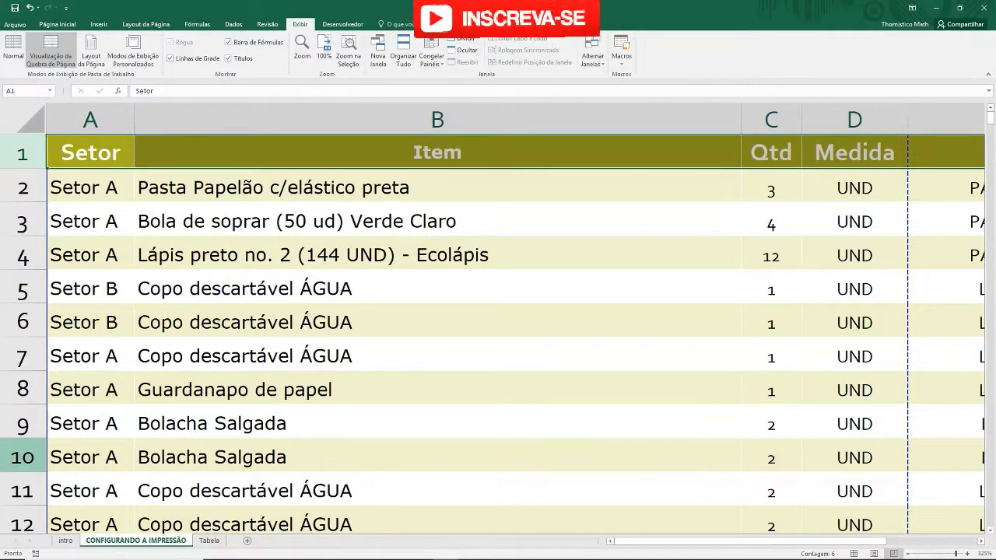
click(21, 457)
Drag the horizontal page break up from row 48 to just below row 10.
scroll(330, 371, down, 3)
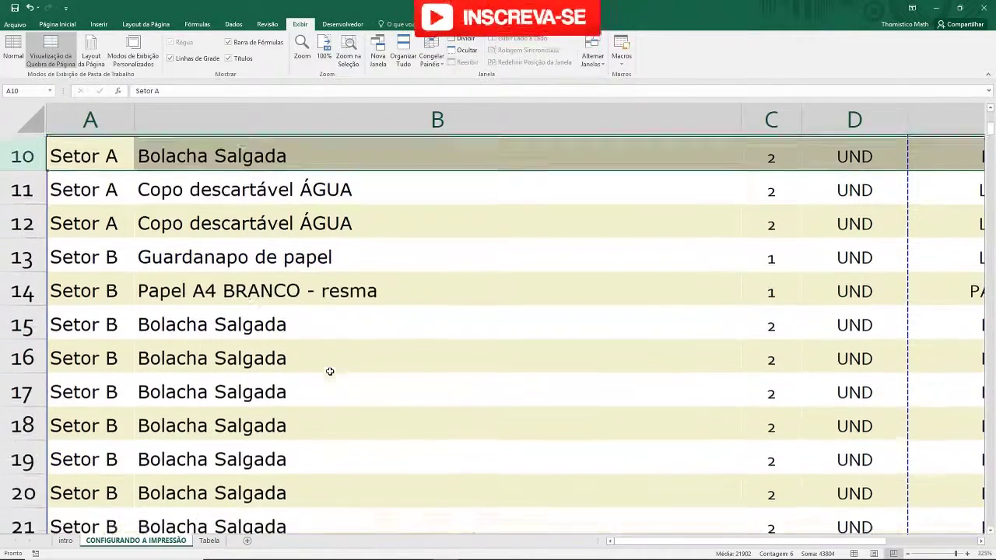
scroll(378, 319, down, 1)
scroll(378, 319, down, 3)
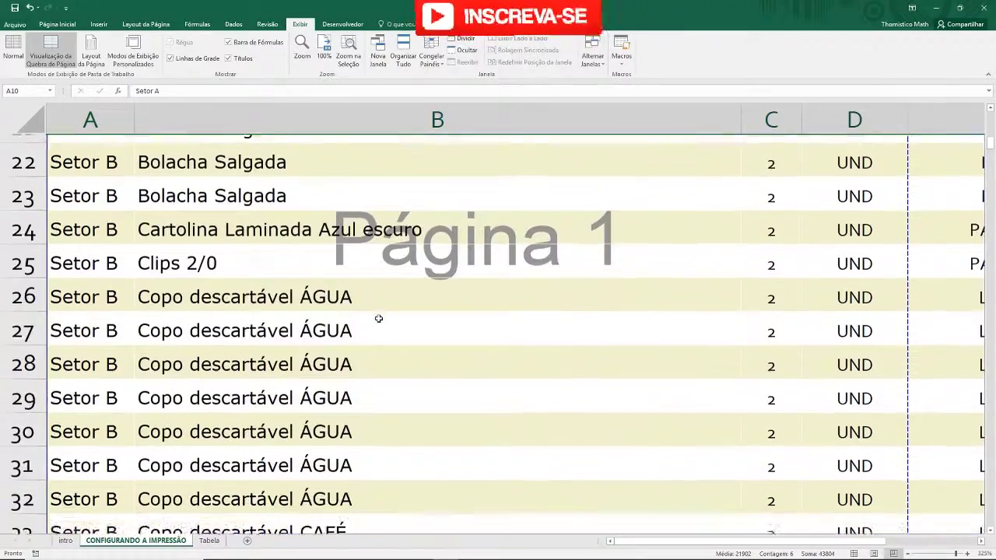
scroll(378, 319, down, 1)
scroll(378, 319, down, 2)
scroll(378, 319, down, 2)
scroll(379, 319, down, 2)
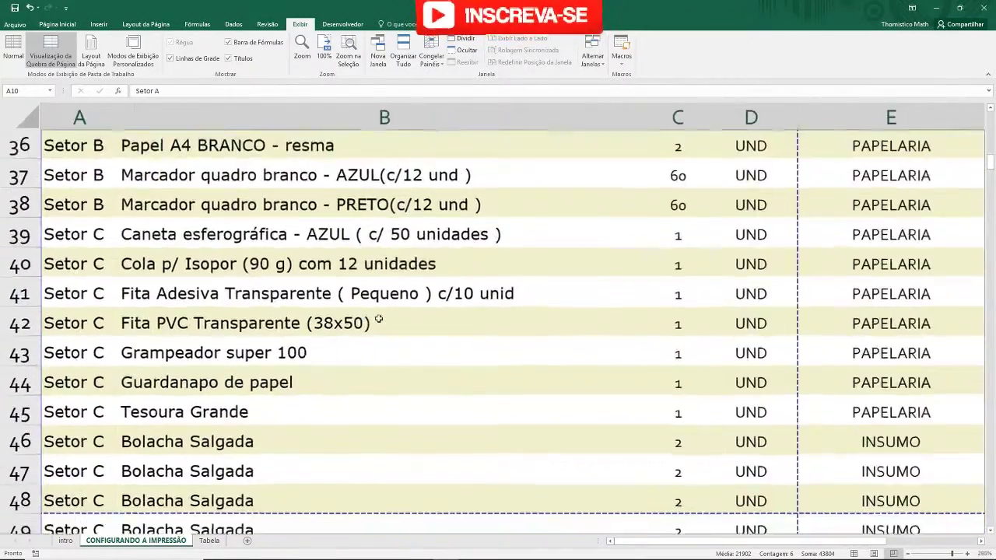
scroll(351, 374, down, 2)
scroll(349, 389, down, 1)
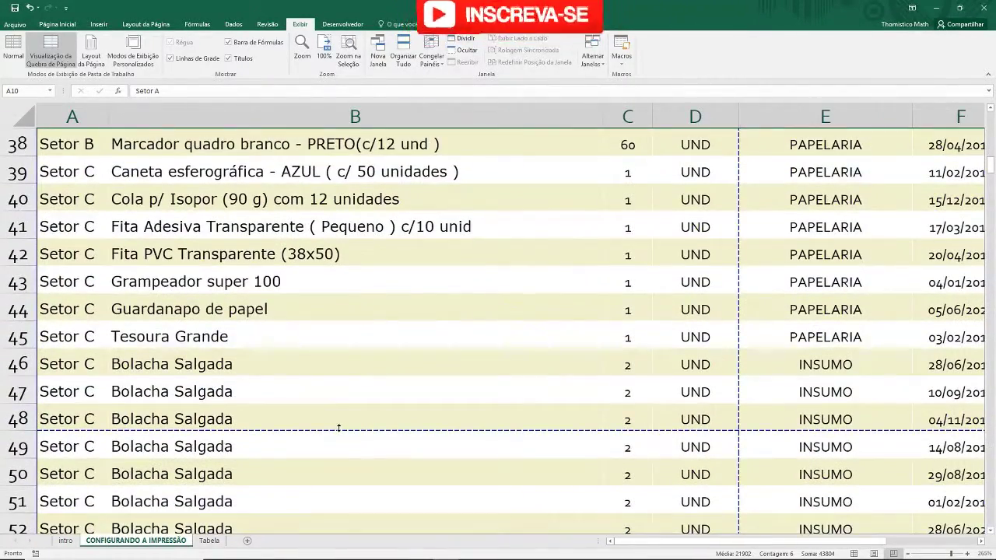
mouse_move(340, 429)
mouse_down()
mouse_move(346, 338)
mouse_move(374, 264)
mouse_move(373, 334)
mouse_up()
scroll(376, 273, up, 2)
scroll(376, 273, up, 1)
mouse_move(366, 297)
mouse_down()
mouse_move(449, 133)
mouse_move(439, 223)
mouse_move(379, 271)
mouse_move(381, 250)
mouse_up()
Check the new break position by selecting cells B14, B12, B6 and B3.
click(347, 327)
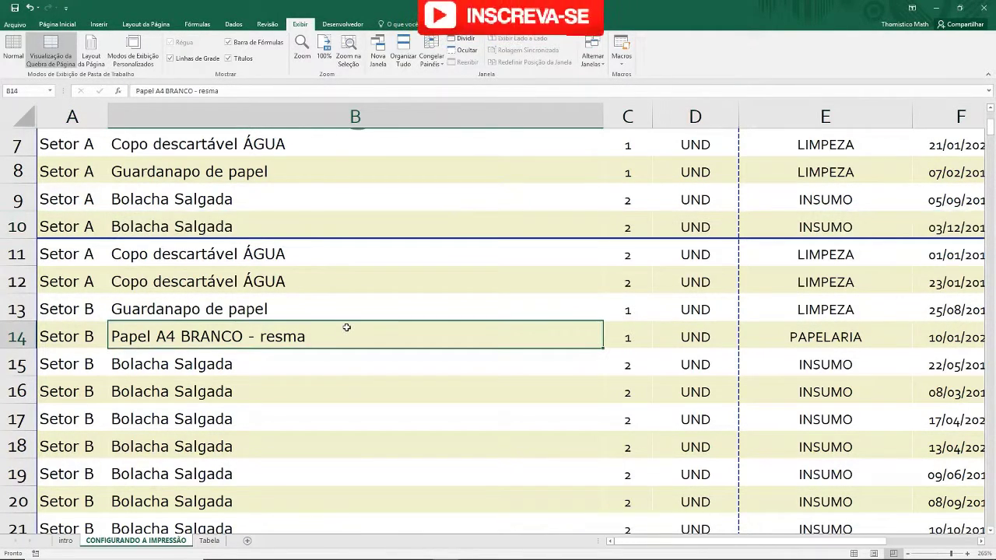
click(337, 286)
scroll(337, 286, up, 2)
click(440, 272)
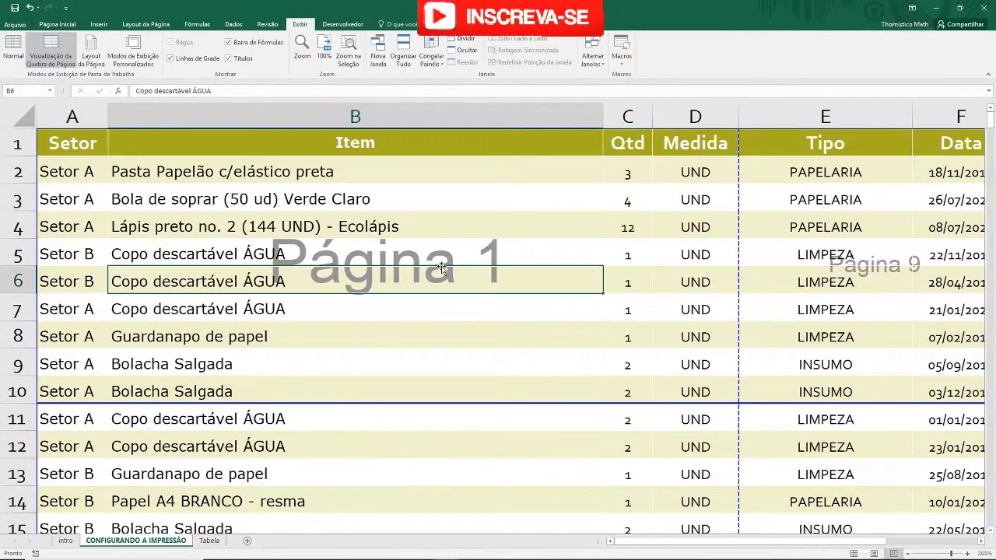
click(414, 205)
Drag the vertical page break from right of column D out past column F.
drag(52, 137, 684, 393)
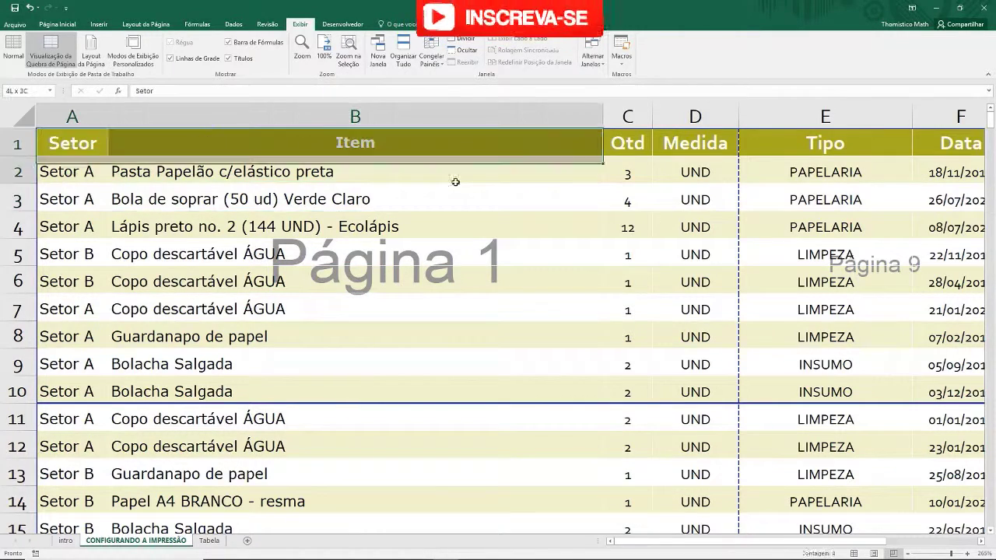
click(670, 427)
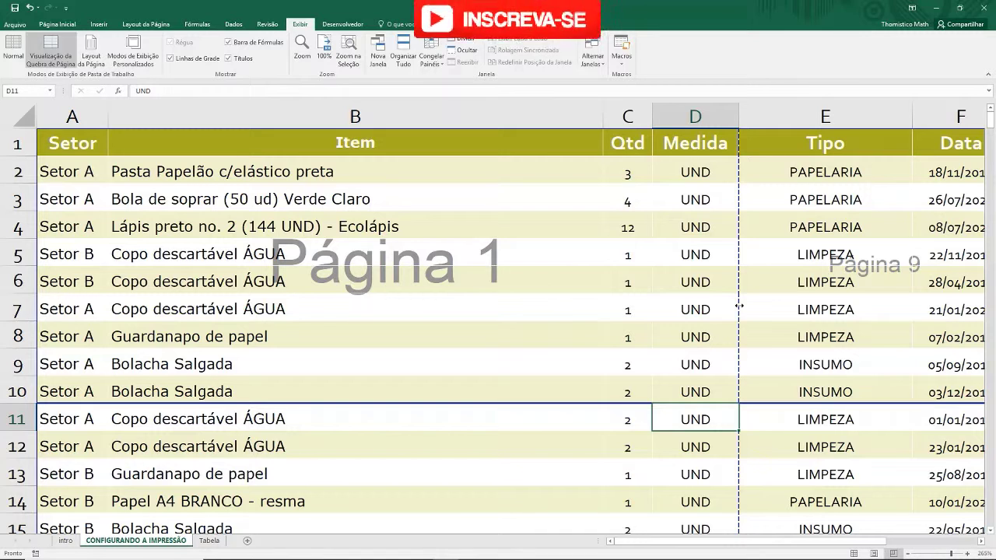
drag(739, 305, 739, 305)
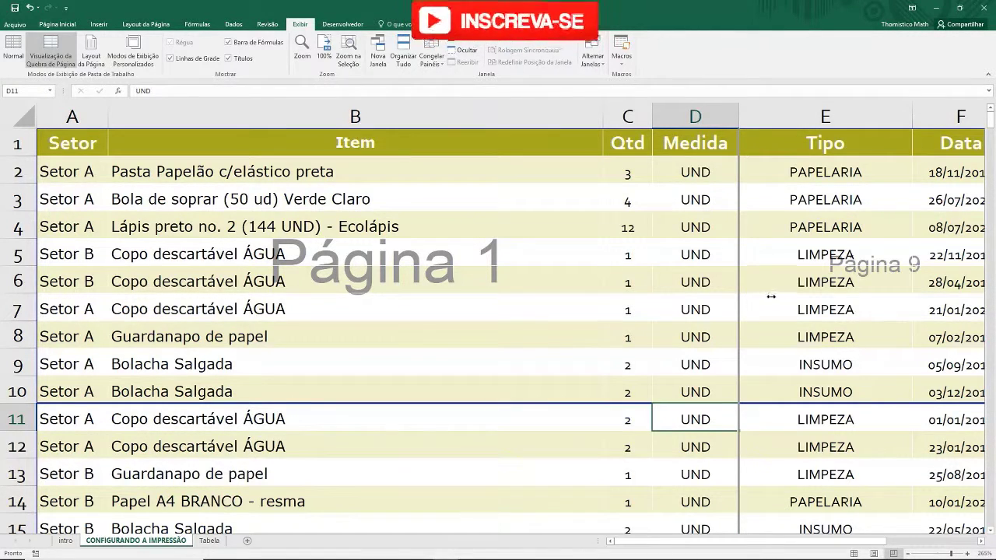
drag(770, 296, 906, 303)
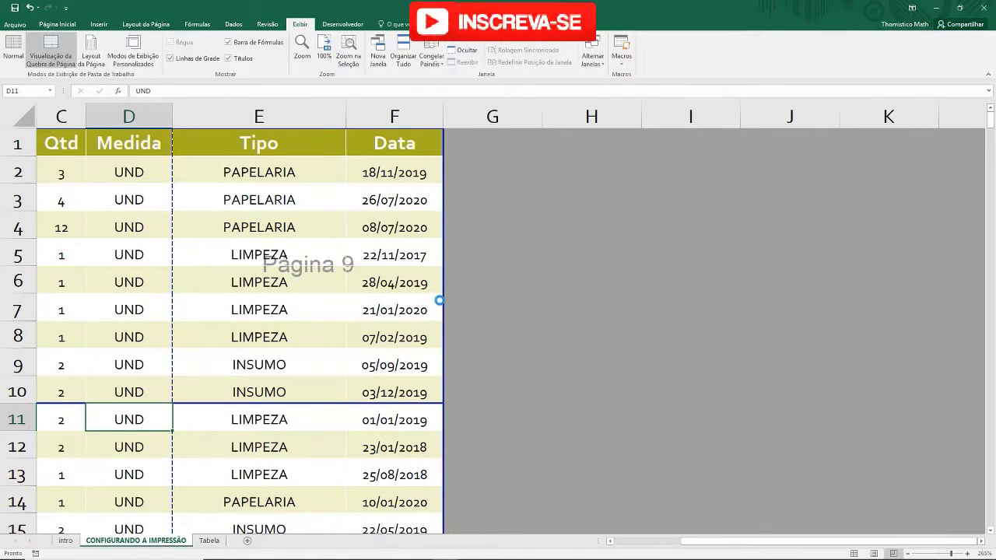
Check that columns Setor through Data now fall on the first printed page.
click(349, 337)
drag(250, 449, 37, 336)
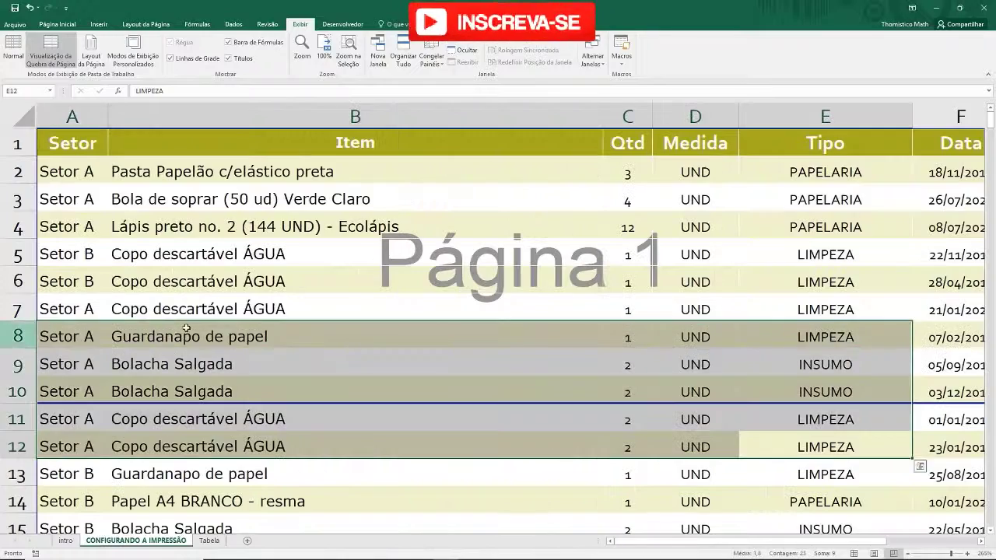
scroll(555, 265, down, 3)
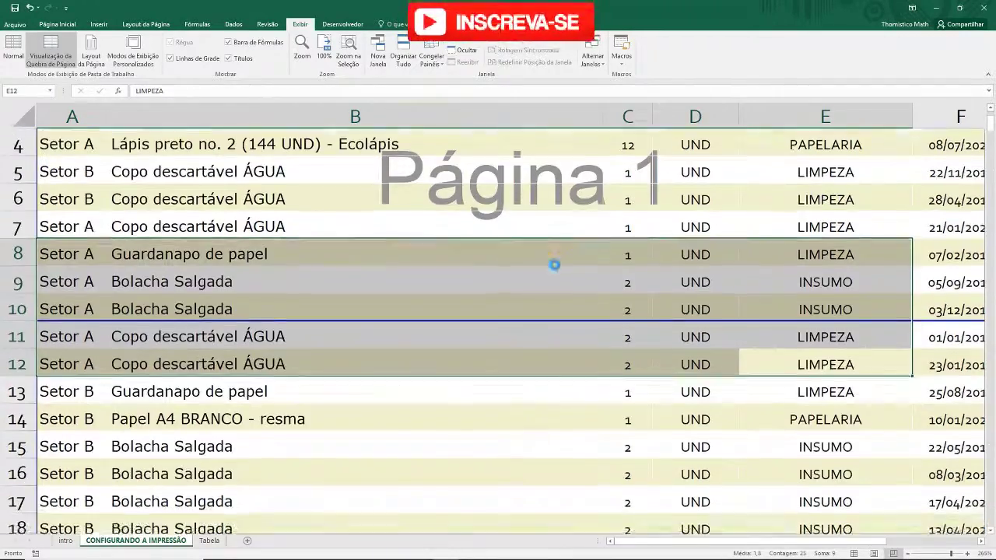
scroll(553, 264, up, 3)
click(529, 263)
click(63, 155)
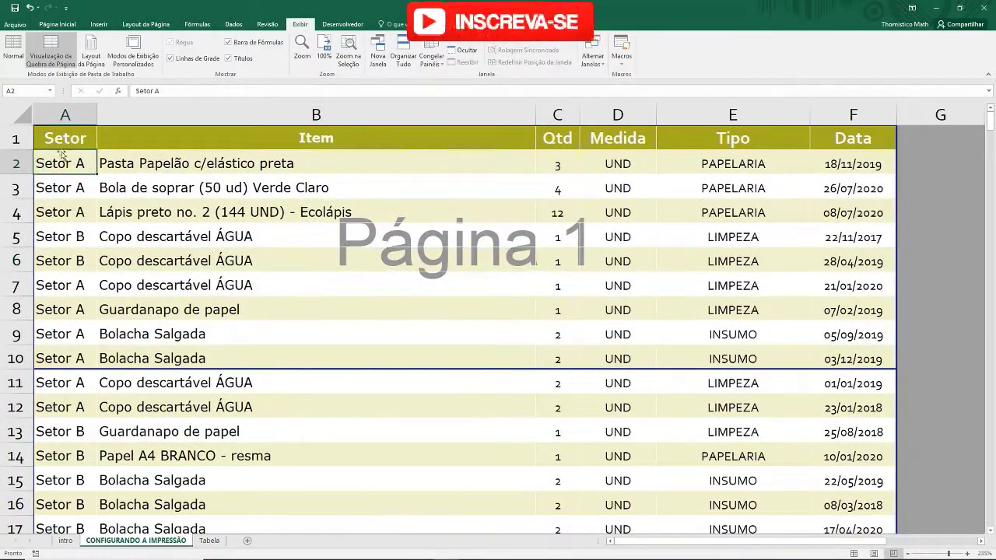
click(529, 341)
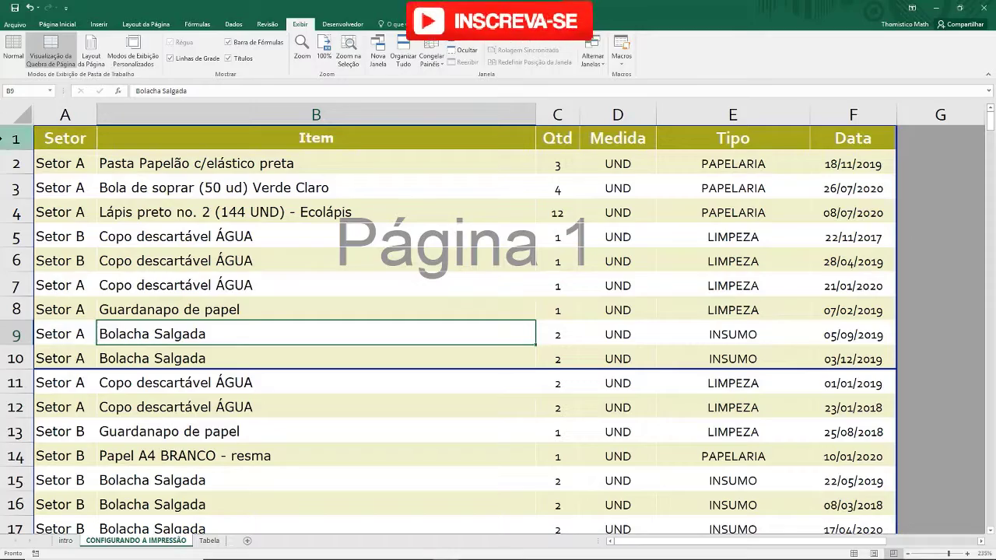
scroll(8, 152, down, 4)
scroll(46, 160, down, 1)
scroll(70, 167, up, 2)
scroll(51, 166, up, 3)
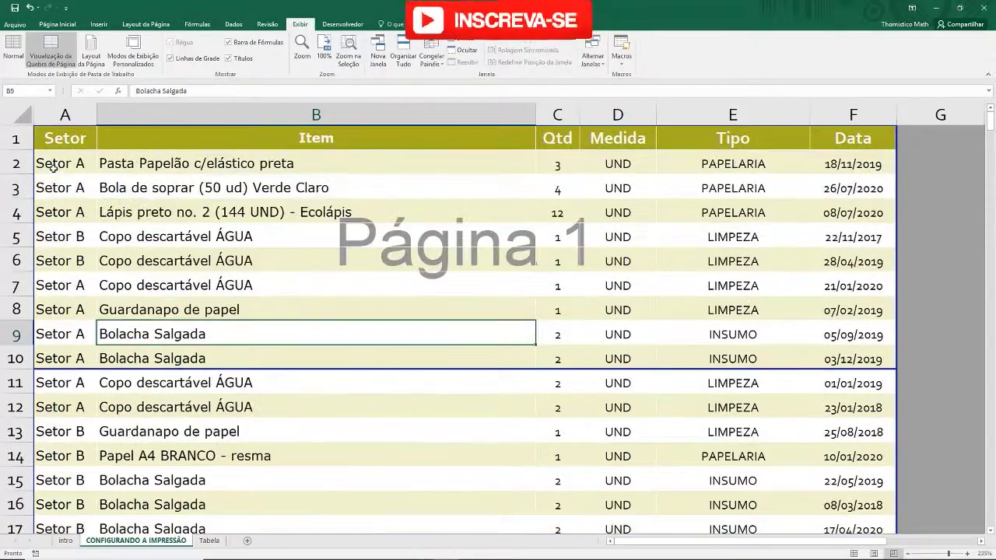
Confirm in print preview that rows 1–10 across all six columns fit page 1, 8 pages total.
key(ctrl+p)
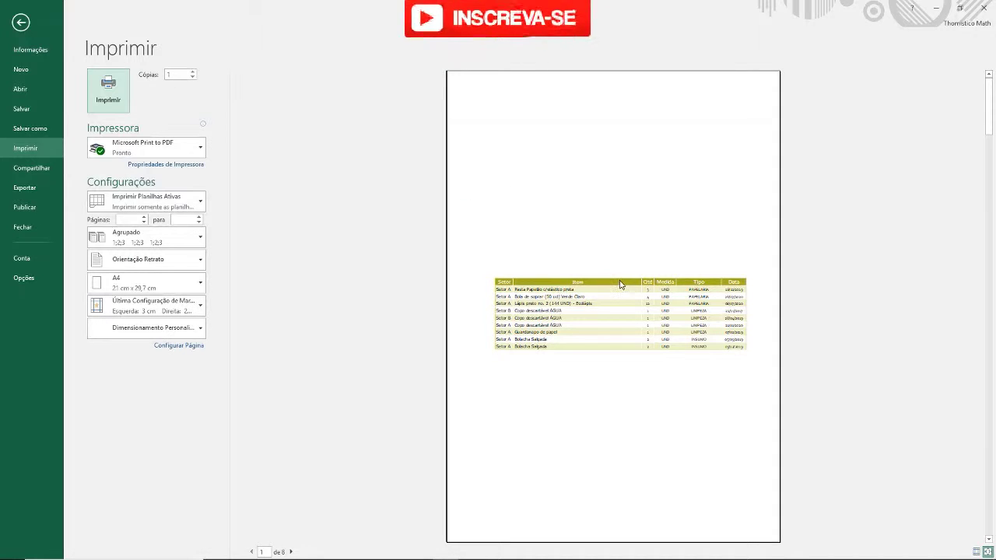
scroll(667, 305, down, 1)
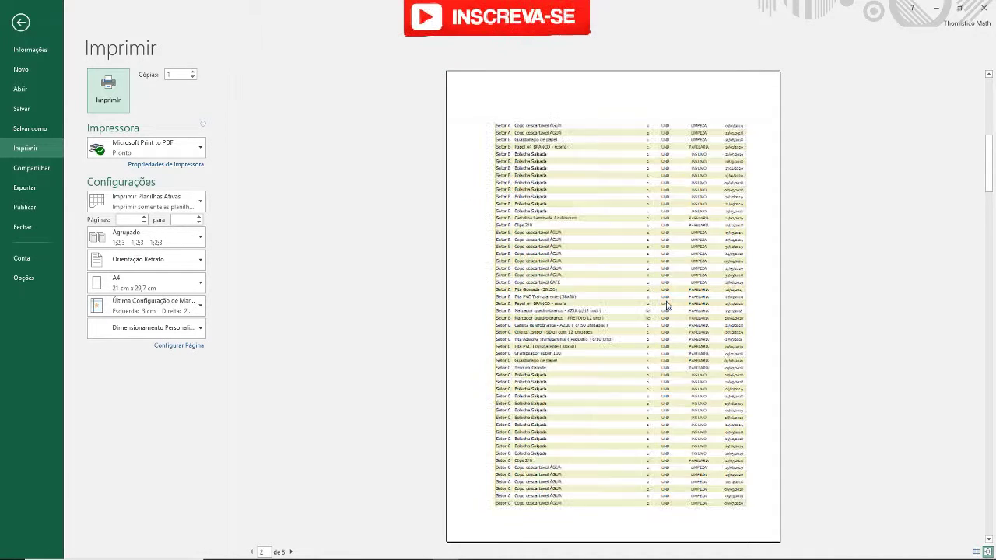
key(Escape)
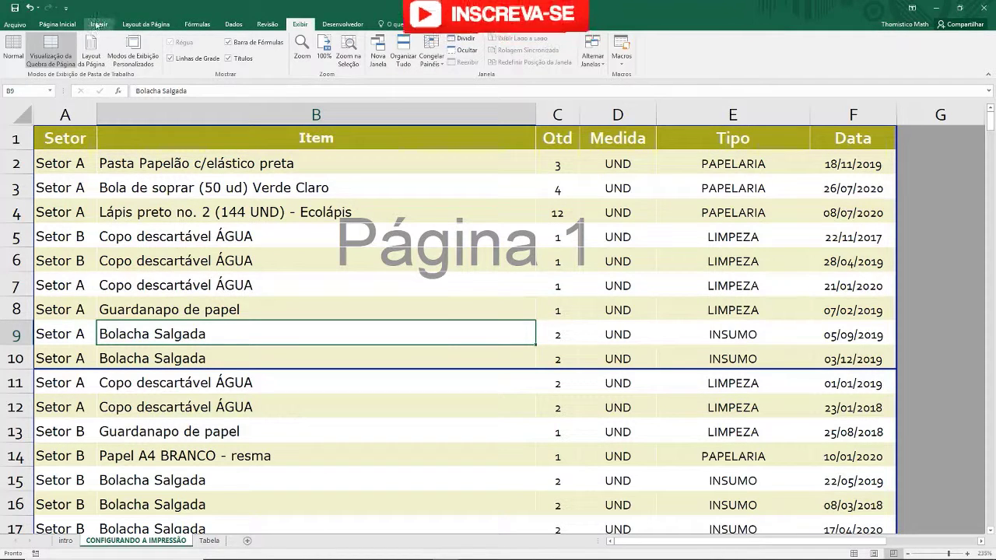
Set the page orientation to landscape and scale the width to 1 page.
click(131, 26)
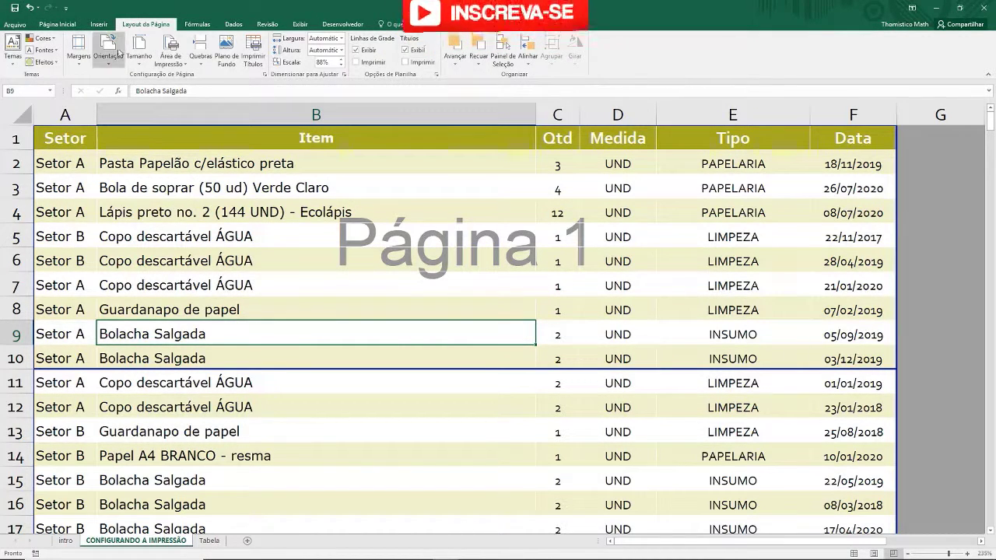
click(108, 55)
click(131, 107)
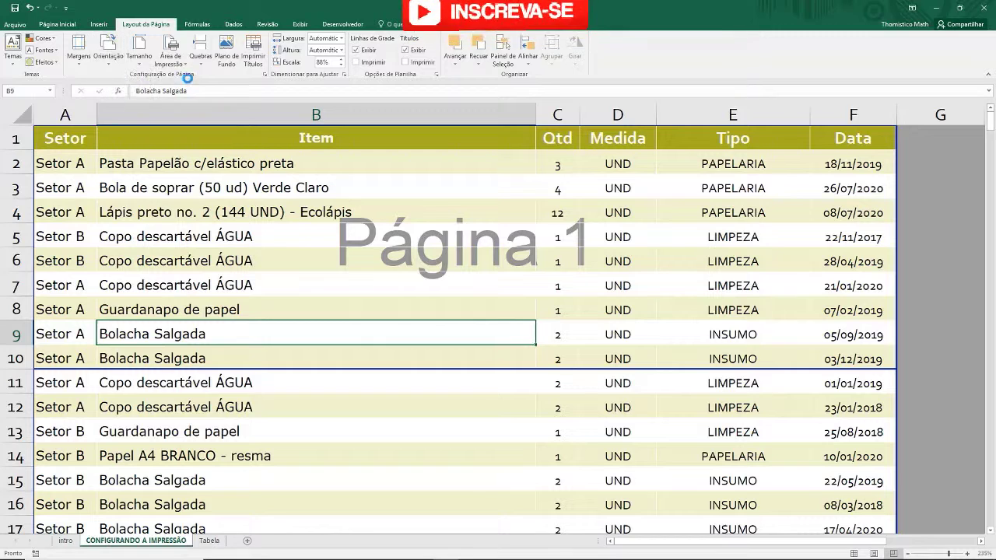
click(340, 41)
click(333, 62)
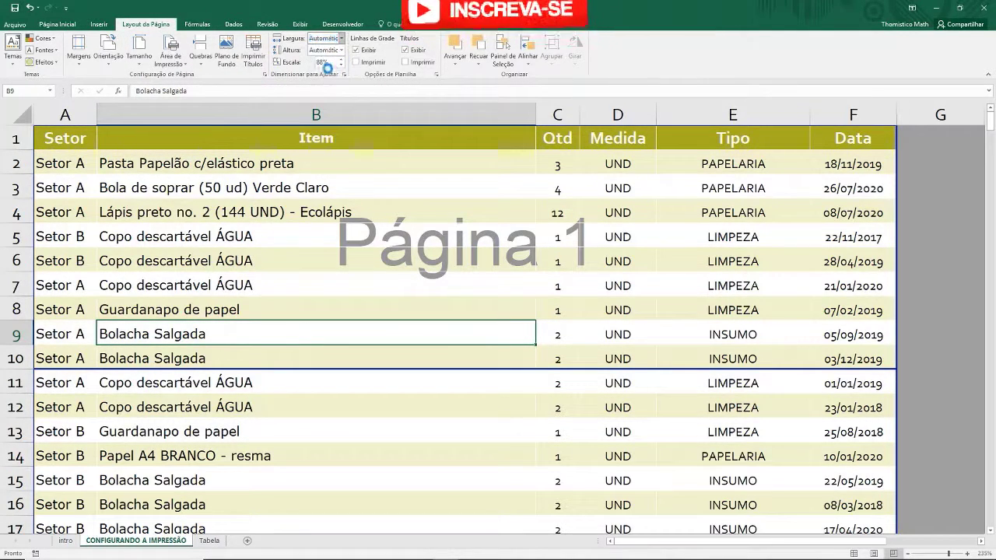
Check the print preview, now 12 pages, then return to the worksheet.
click(15, 24)
click(25, 147)
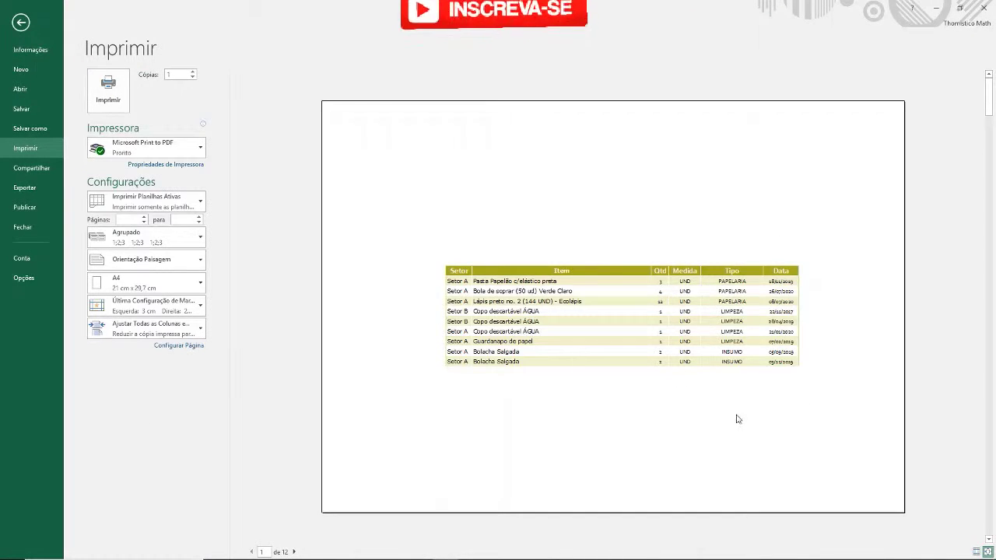
key(Escape)
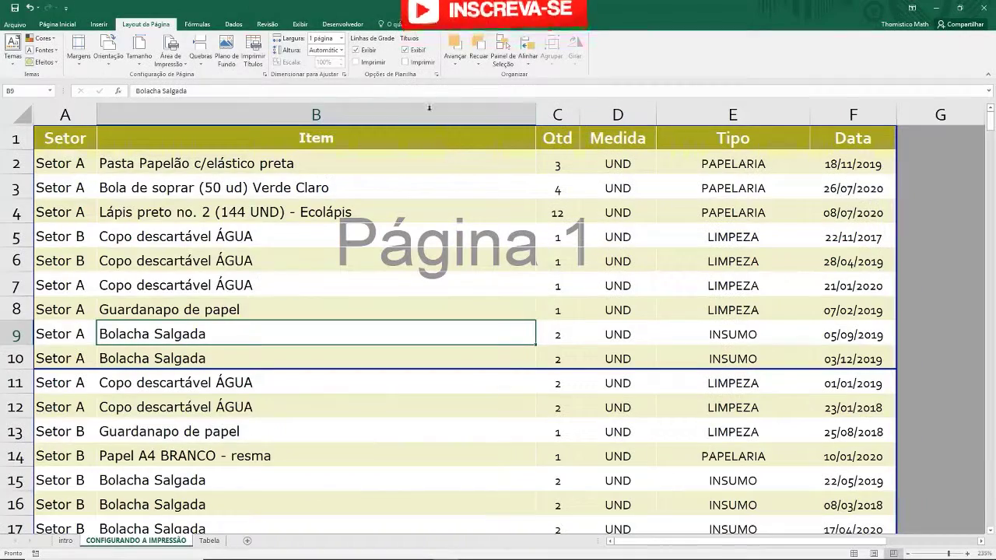
Drag page 2's break up from below row 18 to below row 12.
click(443, 294)
scroll(516, 410, down, 2)
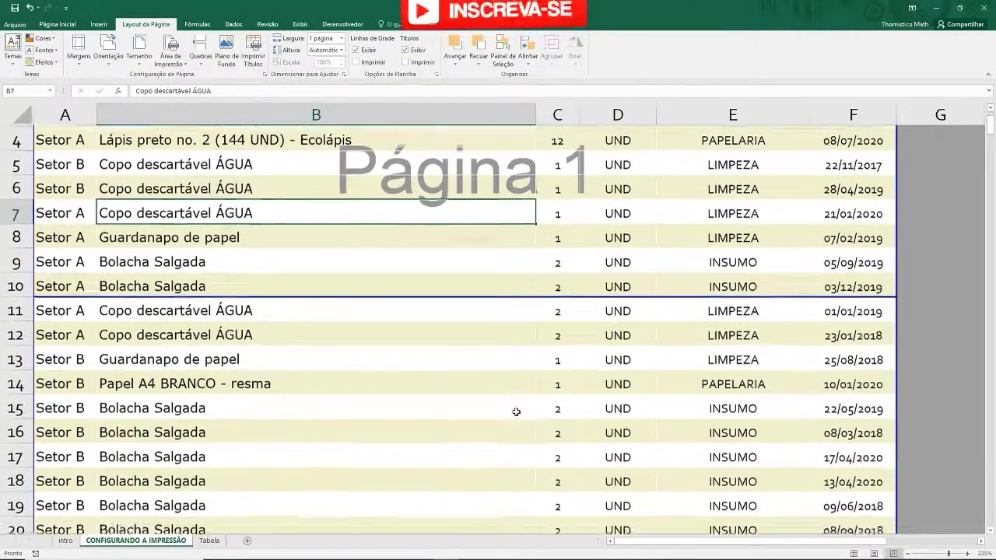
scroll(524, 408, down, 1)
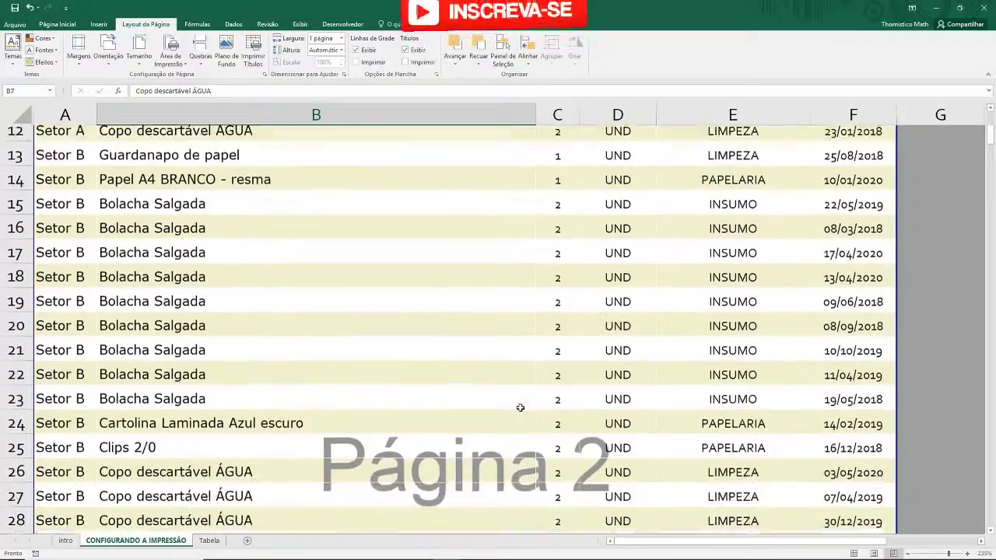
ctrl+scroll(521, 408, down, 3)
ctrl+scroll(504, 406, down, 1)
scroll(238, 258, up, 1)
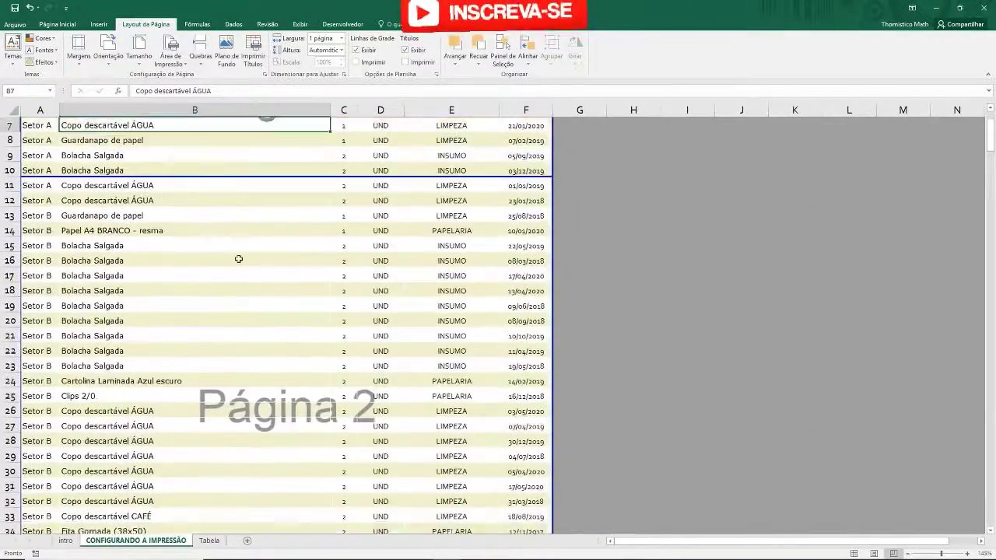
scroll(231, 218, up, 2)
ctrl+scroll(240, 211, up, 2)
scroll(260, 241, down, 7)
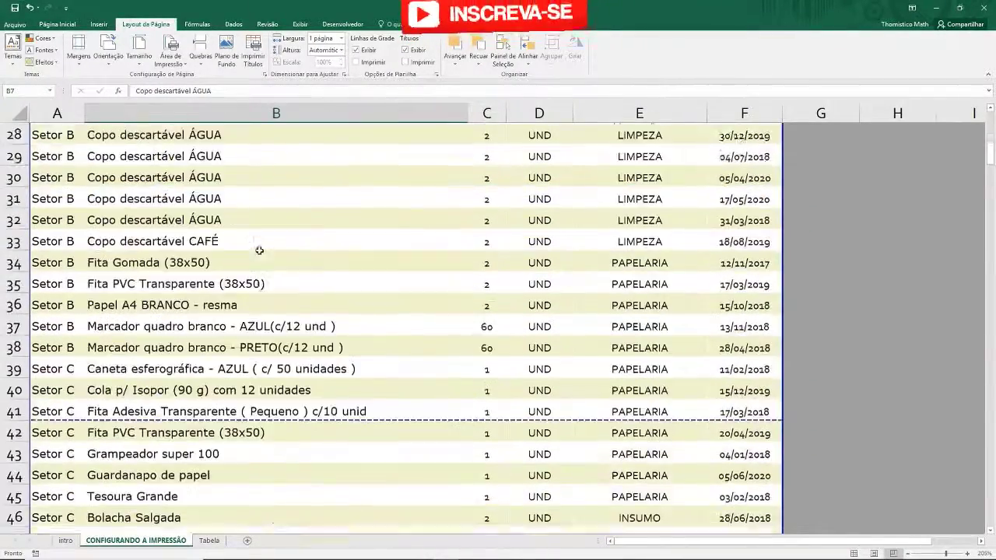
scroll(260, 249, down, 4)
scroll(259, 264, up, 2)
scroll(264, 296, up, 1)
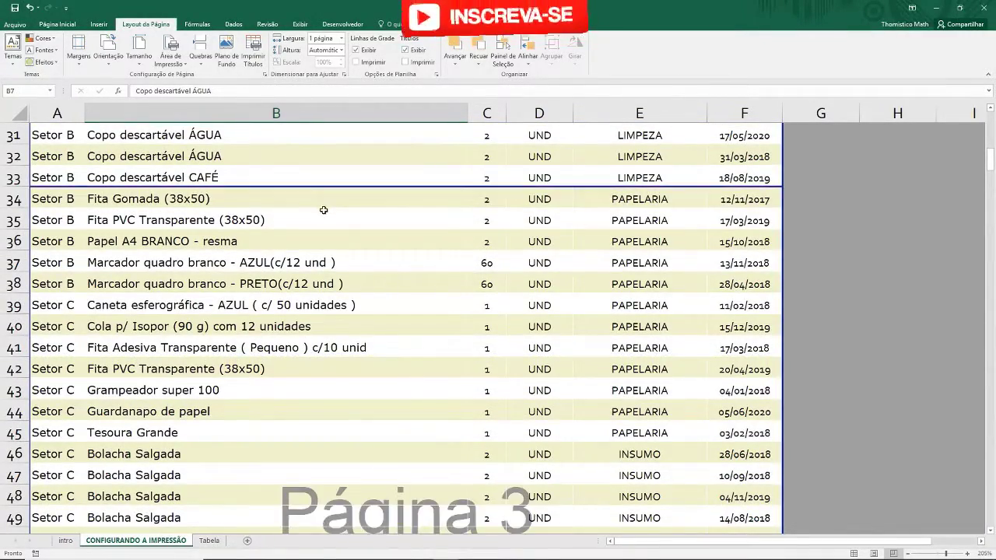
scroll(323, 209, up, 3)
scroll(317, 311, up, 1)
scroll(327, 405, up, 1)
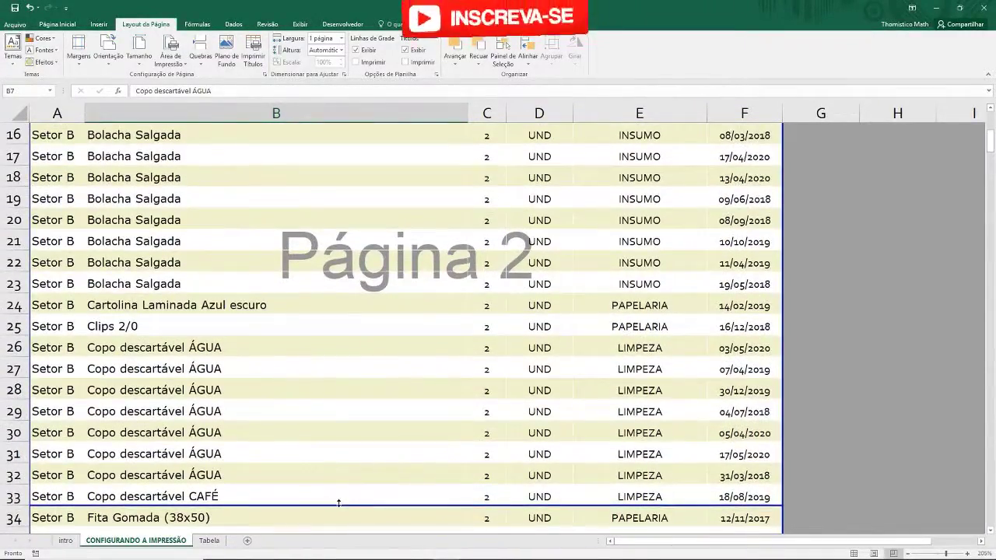
scroll(319, 204, up, 3)
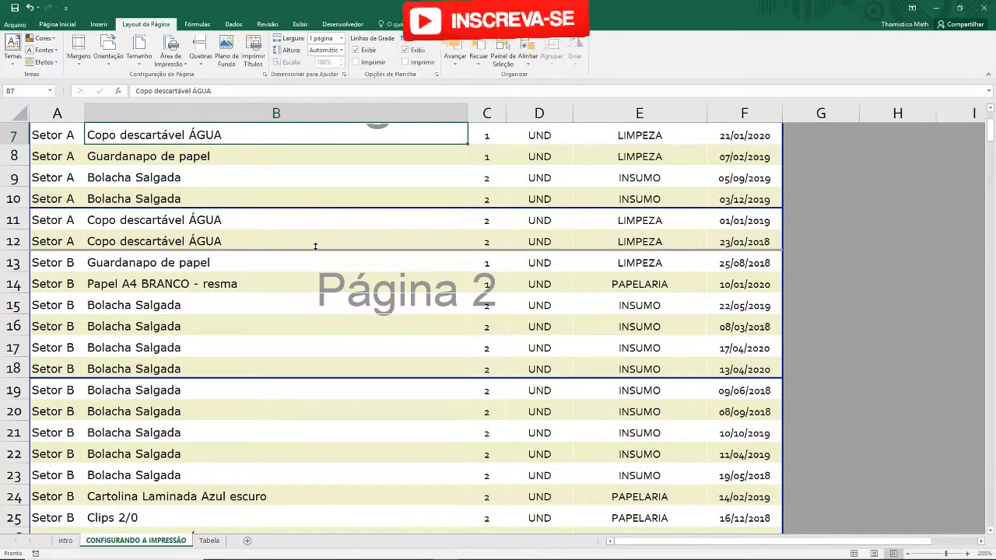
drag(310, 268, 317, 247)
Review the rows around the new break and open the print preview showing 12 pages.
click(308, 381)
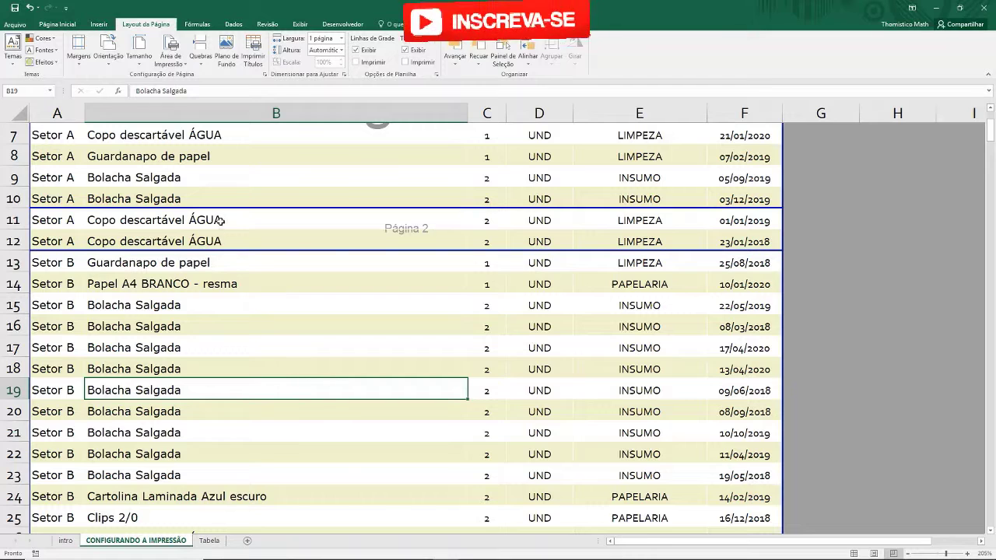
drag(221, 220, 233, 243)
click(248, 334)
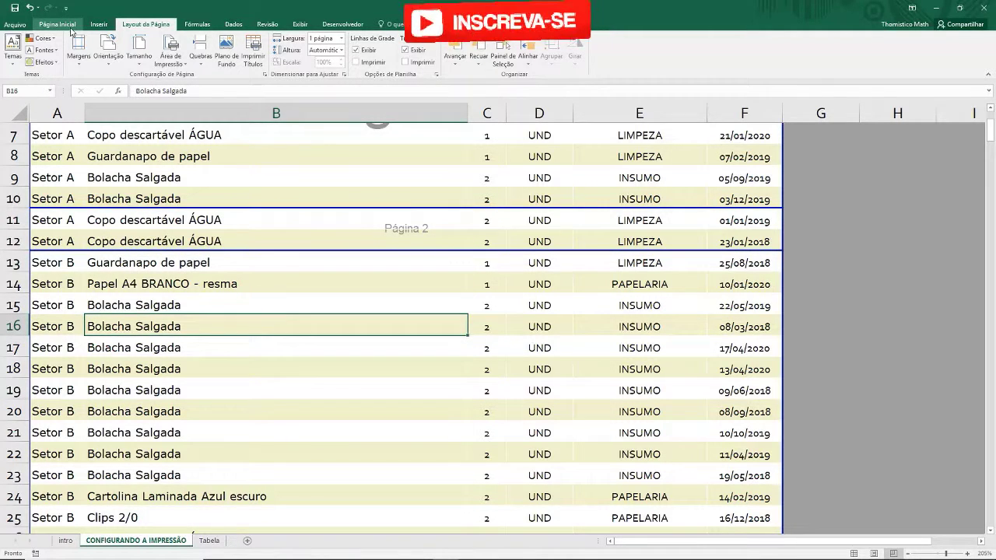
key(ctrl+p)
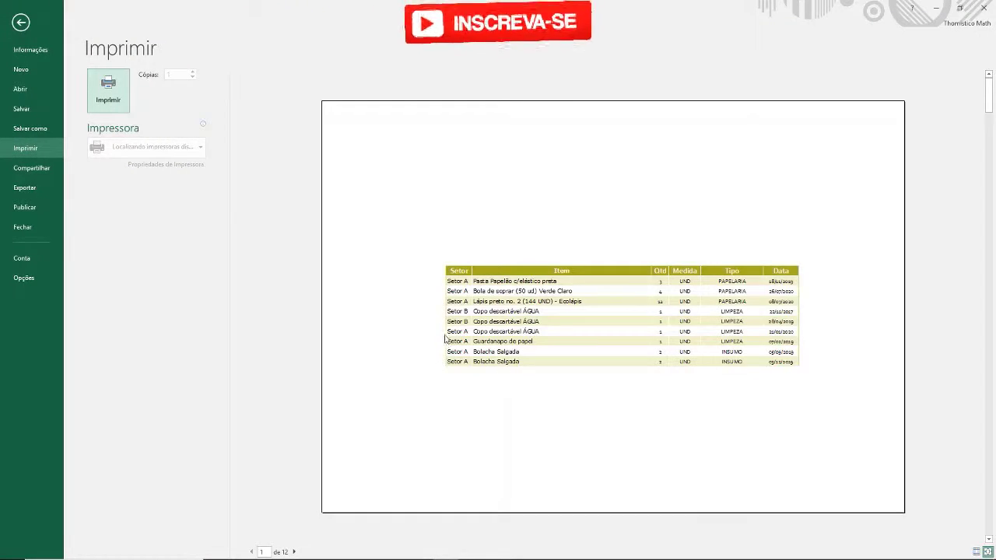
scroll(447, 338, down, 1)
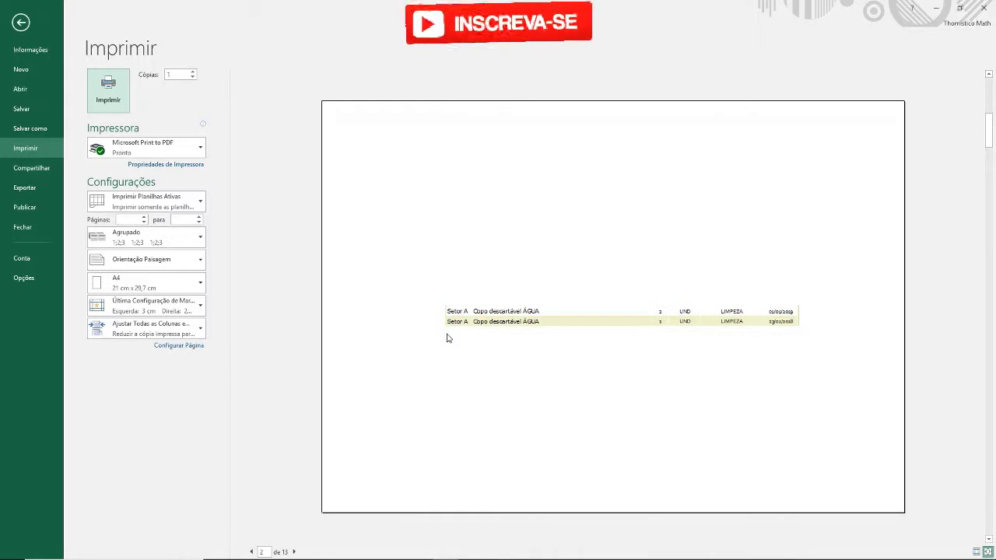
scroll(447, 337, down, 1)
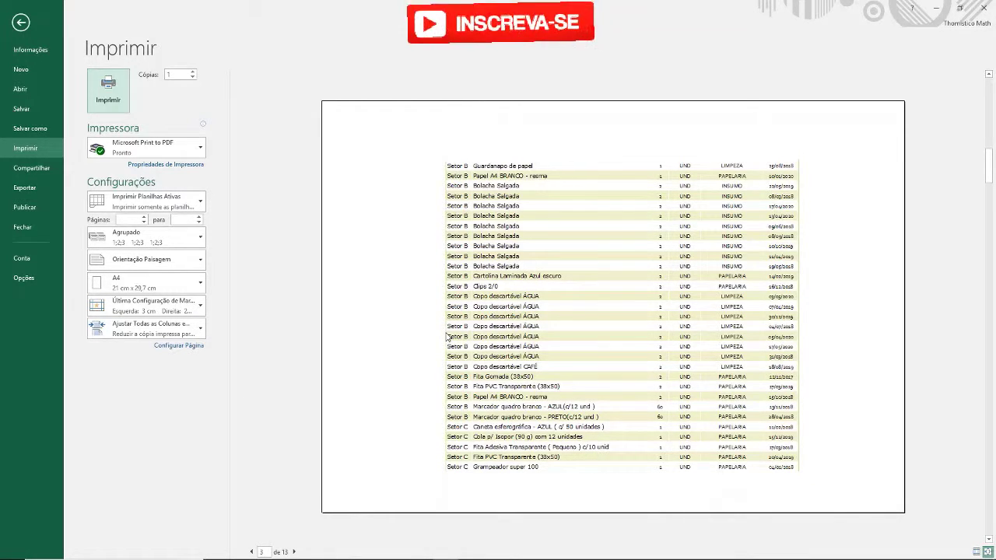
key(Escape)
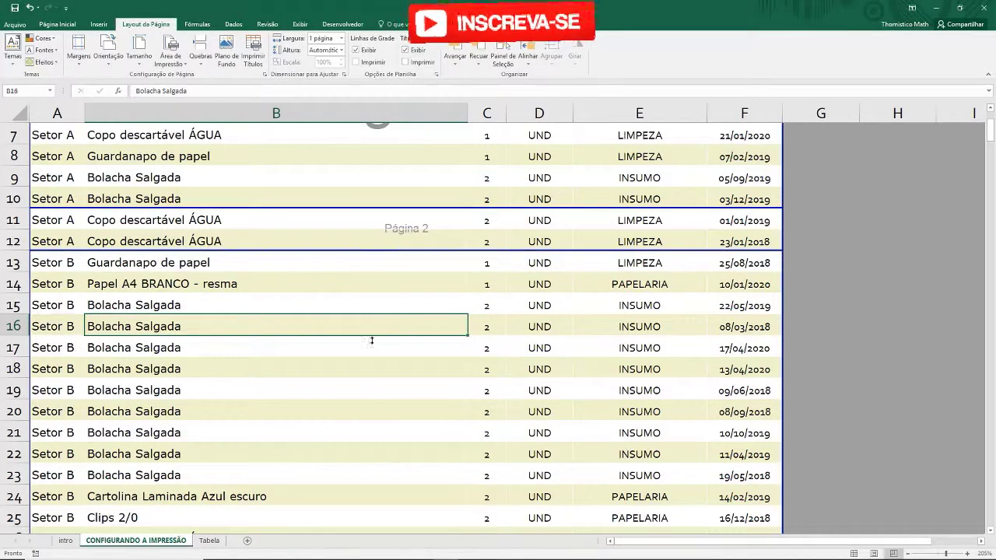
Drag the breaks so page 1 ends after row 14 and page 2 after row 28.
drag(371, 340, 351, 434)
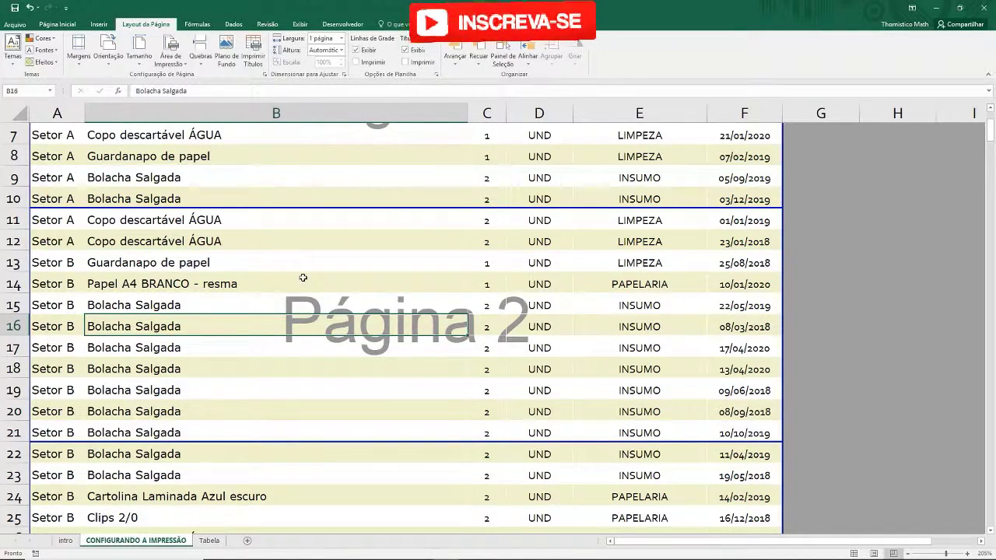
scroll(303, 278, up, 2)
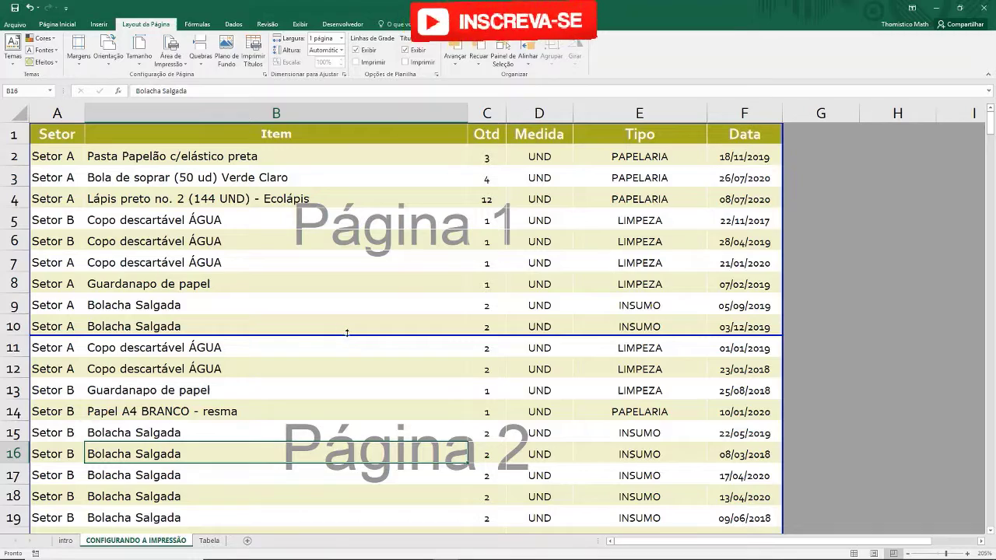
drag(347, 334, 340, 420)
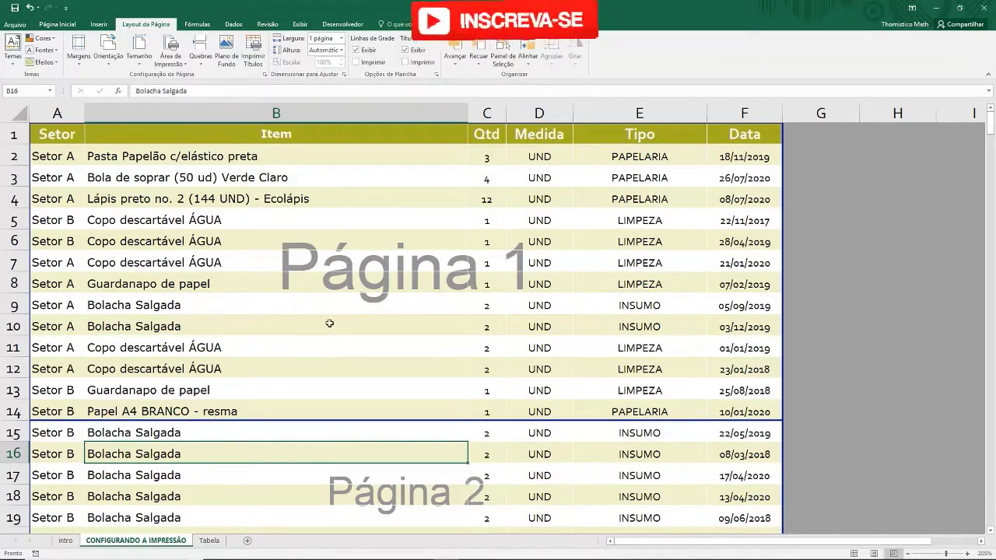
scroll(329, 323, down, 1)
scroll(329, 322, down, 1)
scroll(329, 321, down, 3)
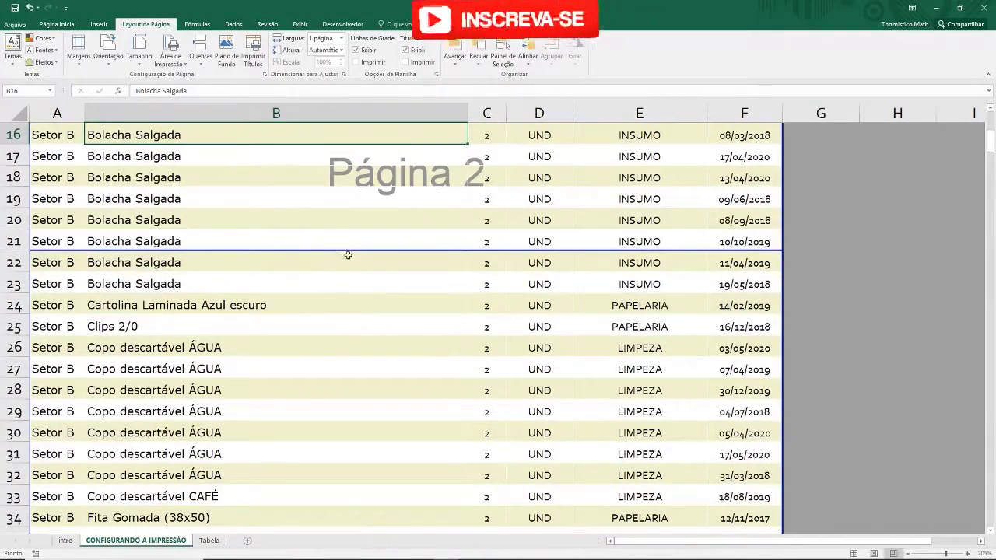
drag(350, 250, 318, 399)
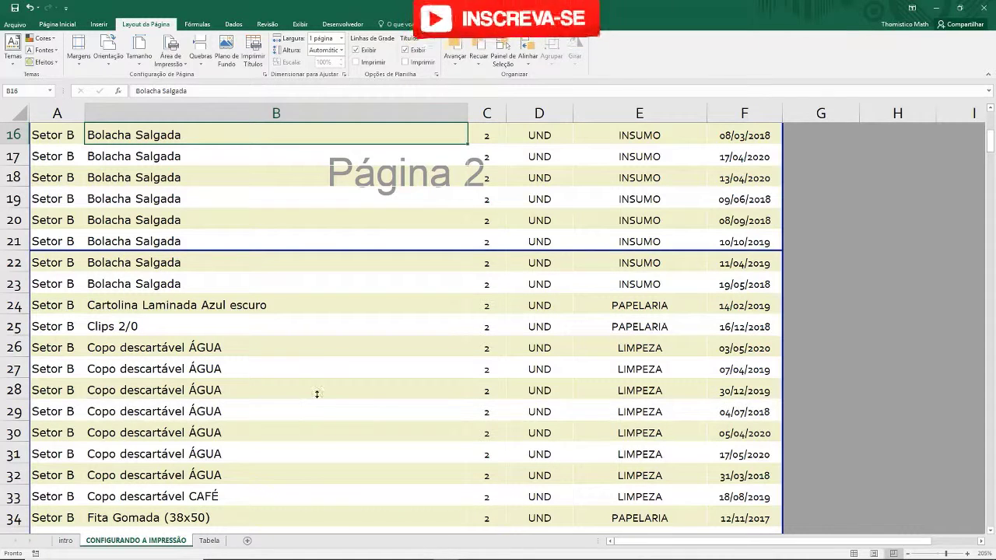
click(348, 300)
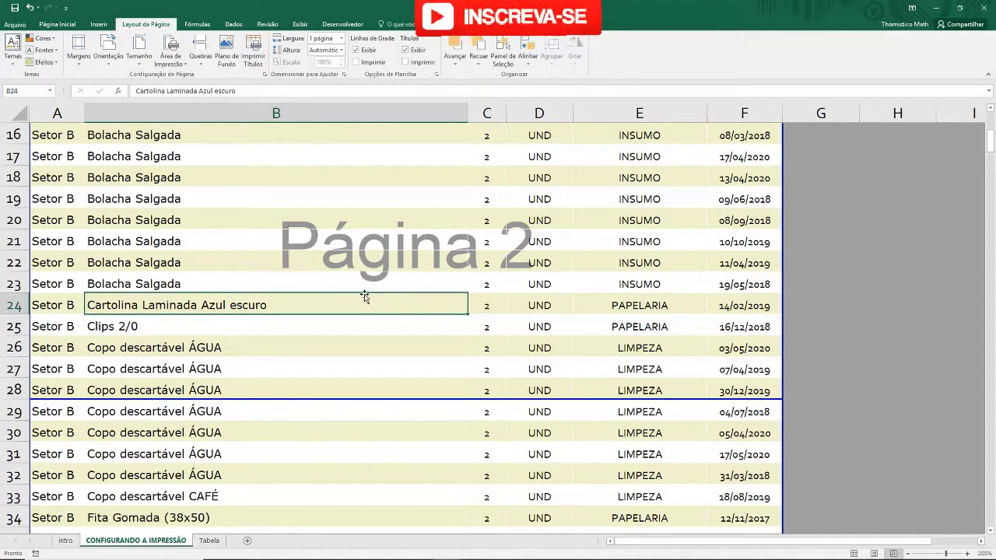
Convert the dashed automatic break into a manual break ending page 3 after row 51.
scroll(365, 296, down, 3)
scroll(365, 295, down, 3)
scroll(365, 296, down, 2)
scroll(365, 296, down, 1)
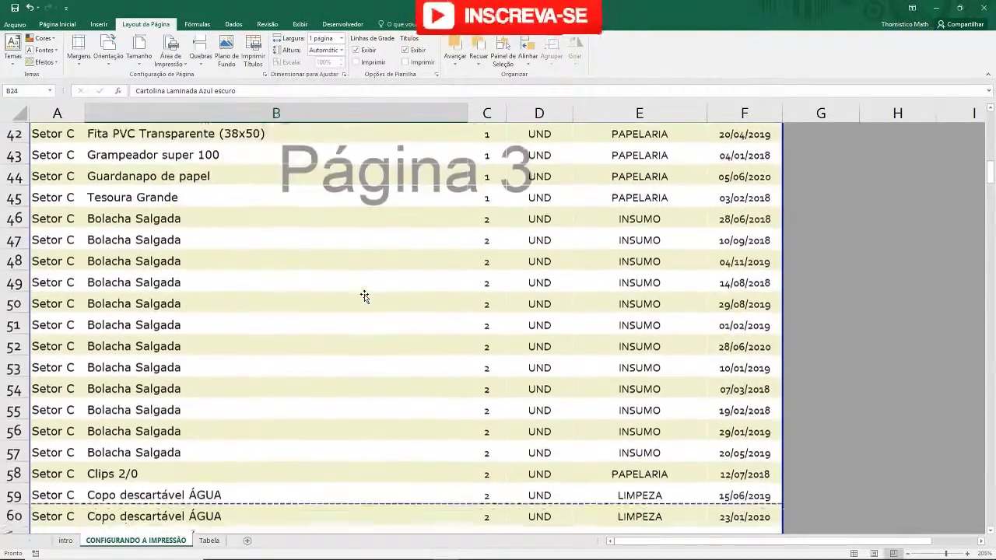
scroll(365, 296, down, 3)
click(386, 242)
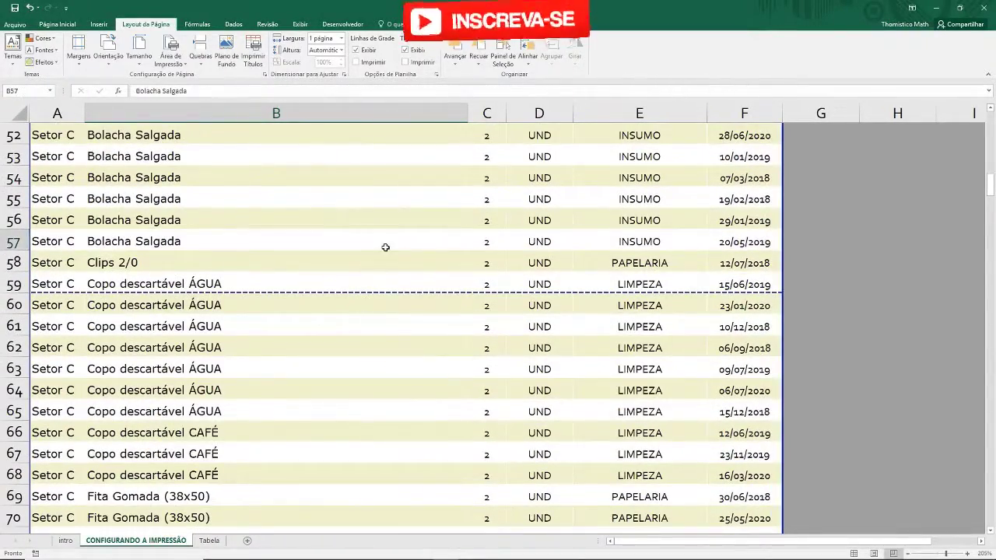
click(398, 343)
drag(396, 282, 398, 251)
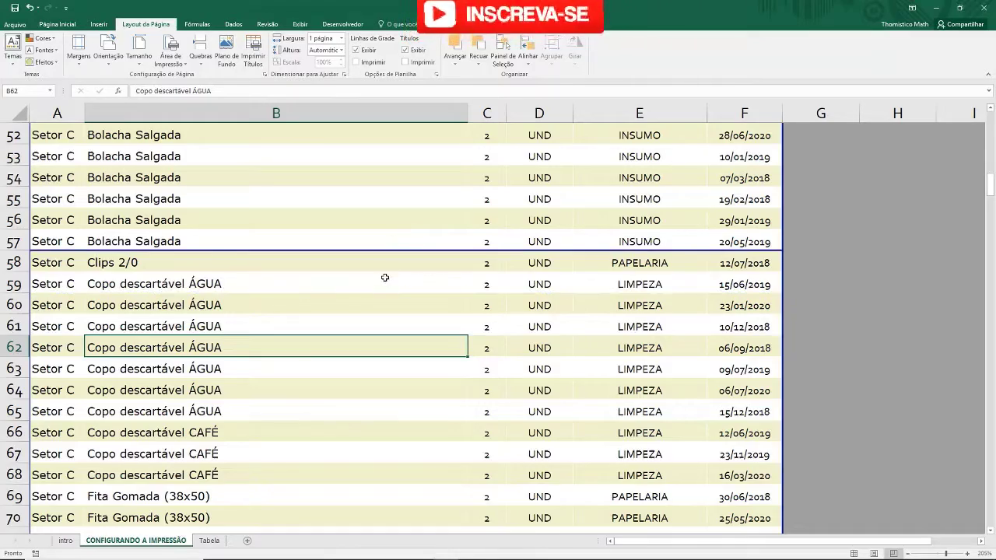
scroll(382, 351, up, 2)
scroll(388, 402, up, 1)
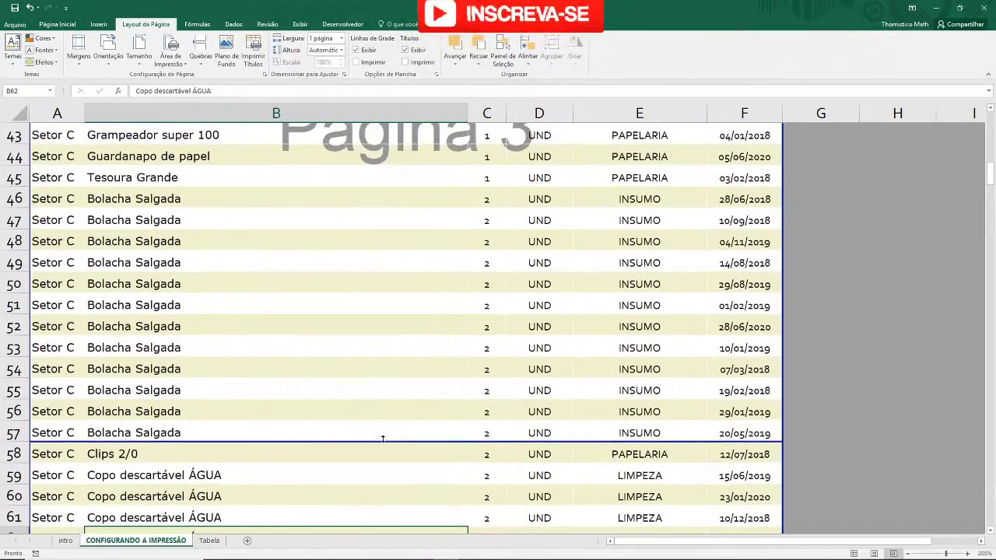
drag(382, 441, 378, 314)
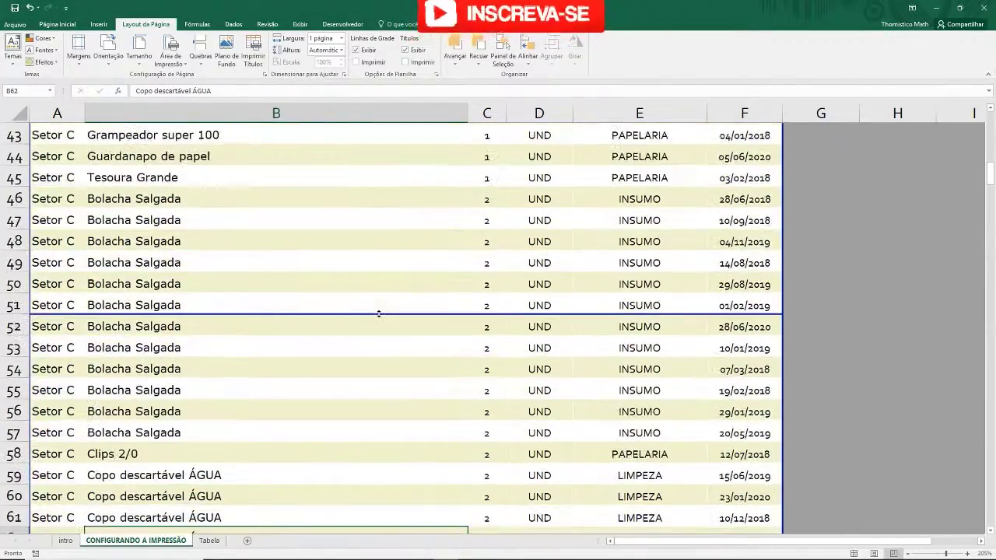
ctrl+scroll(378, 314, down, 2)
Move the page 4 break up to sit below row 67.
ctrl+scroll(378, 313, down, 6)
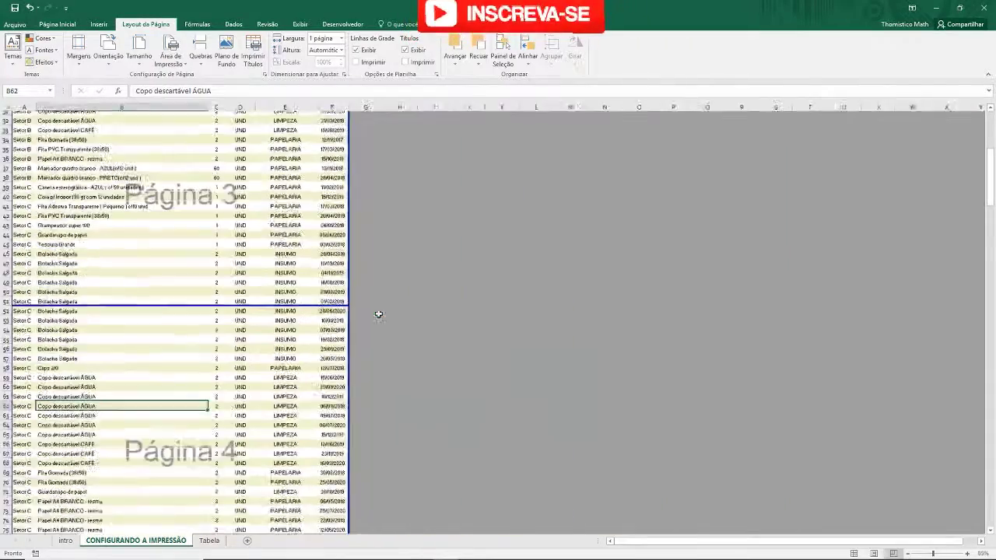
scroll(89, 340, down, 6)
scroll(90, 339, down, 1)
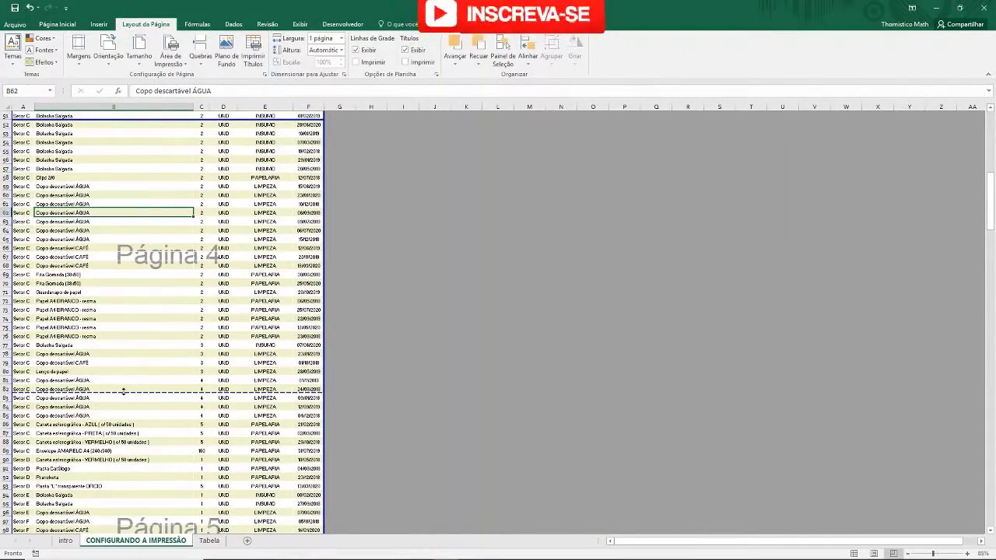
drag(132, 281, 136, 261)
scroll(137, 257, down, 2)
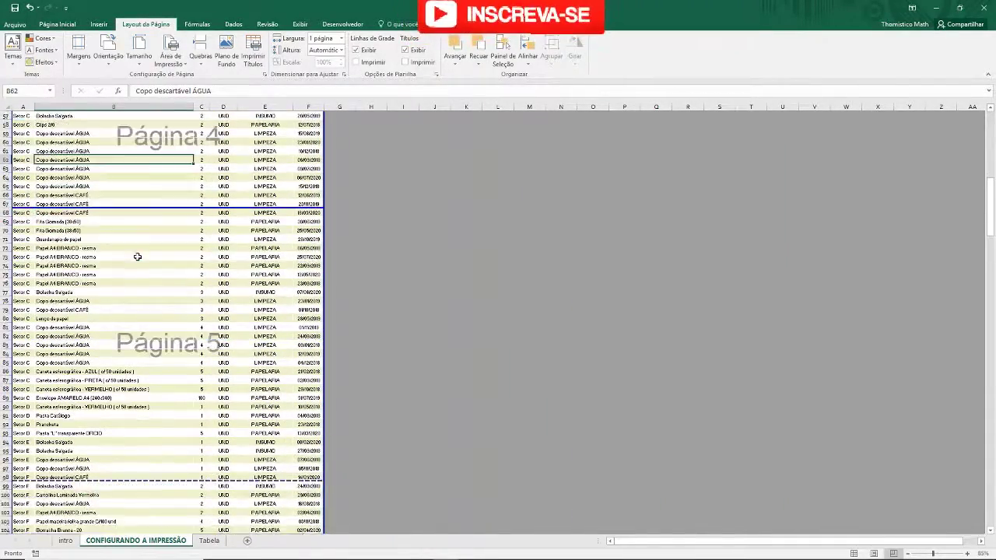
scroll(103, 362, down, 1)
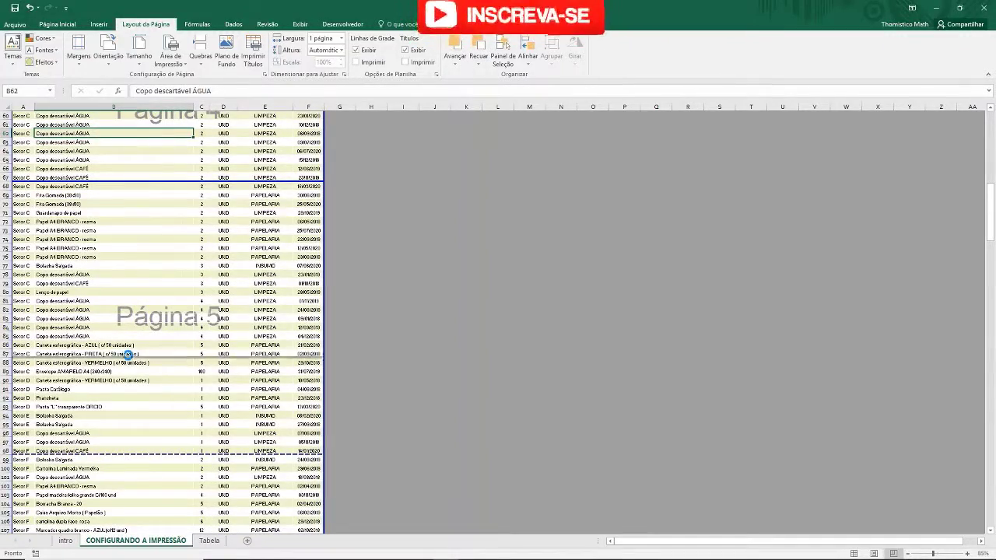
scroll(126, 349, up, 1)
scroll(147, 312, up, 3)
scroll(164, 273, up, 3)
scroll(205, 220, up, 1)
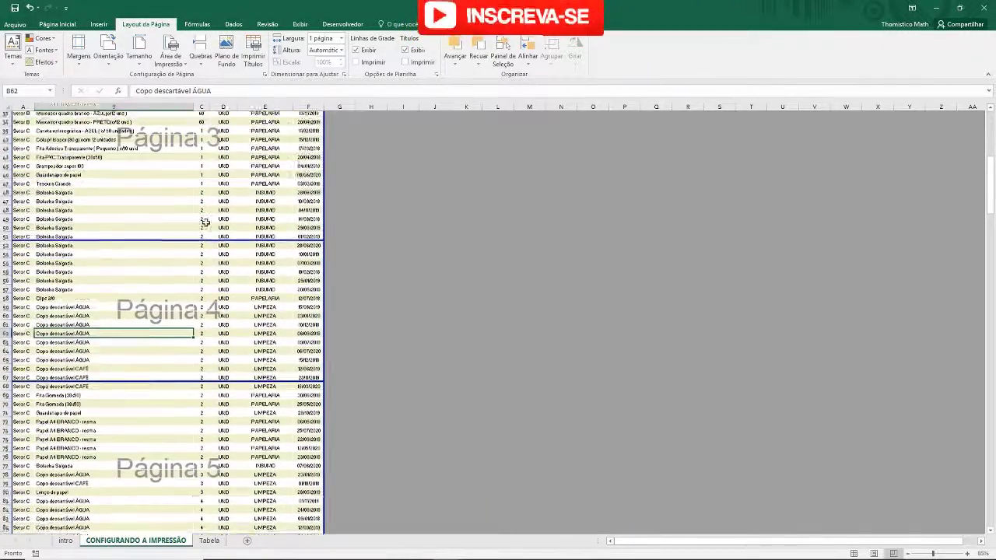
scroll(205, 222, up, 1)
scroll(209, 224, up, 4)
scroll(207, 226, up, 3)
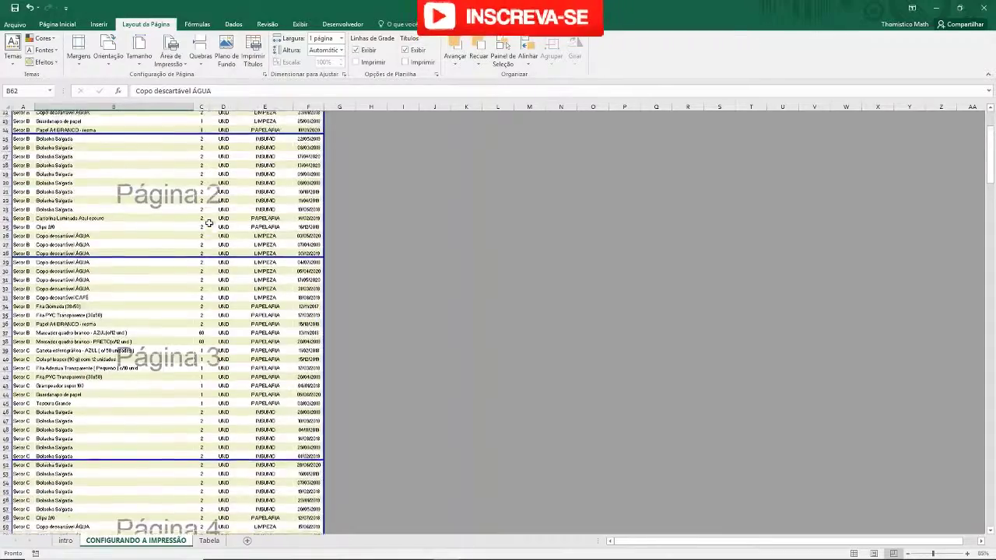
scroll(207, 228, up, 4)
scroll(207, 233, down, 4)
scroll(207, 234, down, 10)
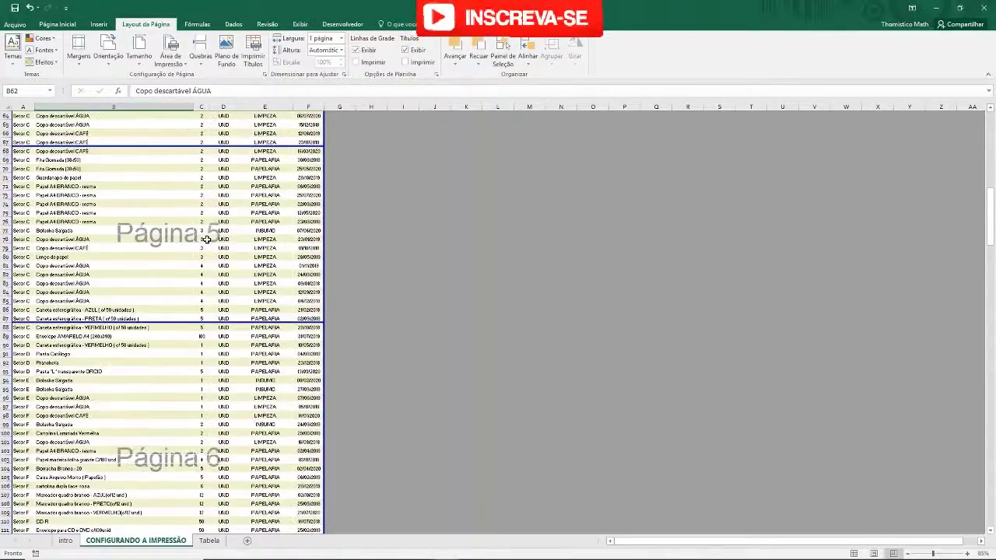
scroll(207, 233, up, 8)
Check items across pages 1–4 and return to the top, where page 1 ends at row 14.
click(143, 168)
click(172, 320)
click(168, 224)
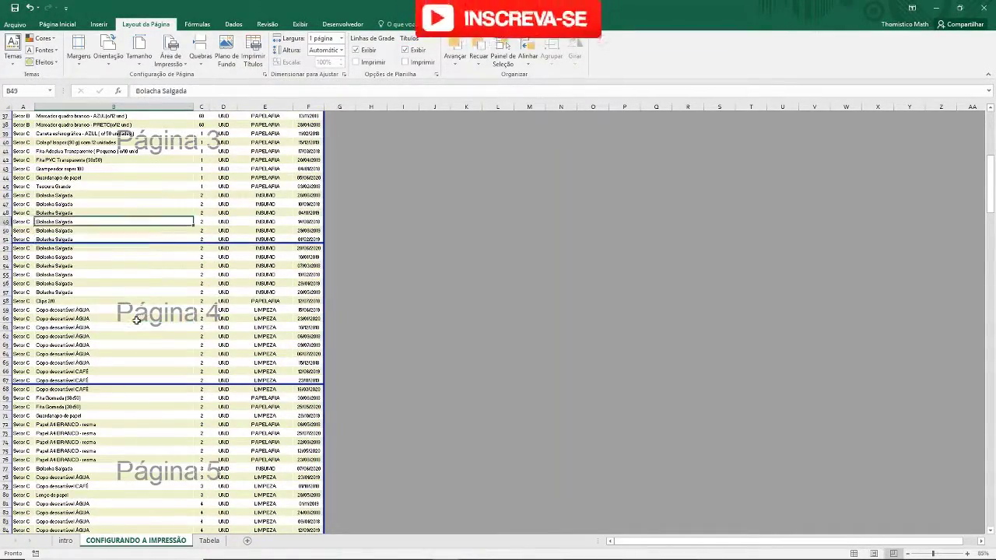
click(140, 319)
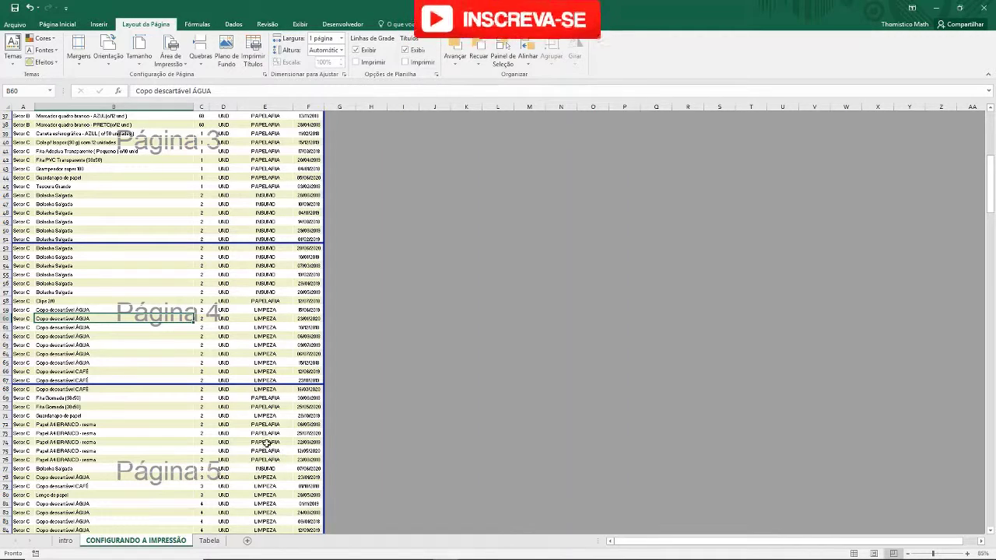
click(162, 331)
click(78, 301)
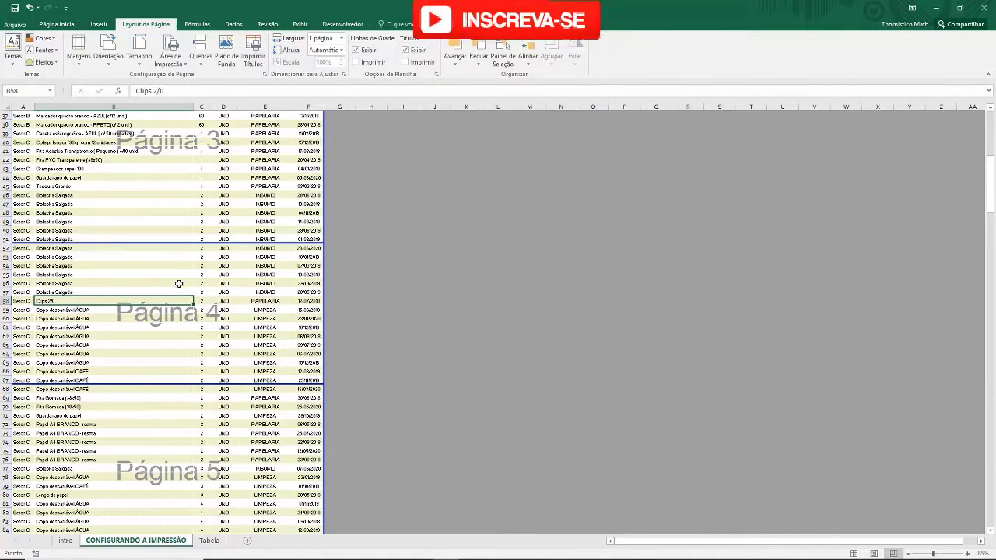
scroll(179, 283, up, 6)
scroll(179, 283, up, 6)
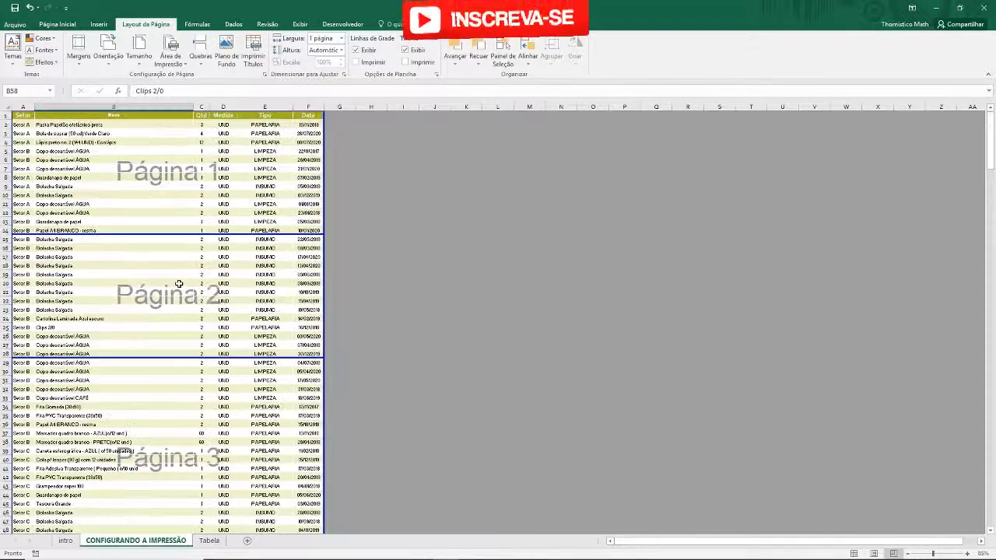
click(79, 257)
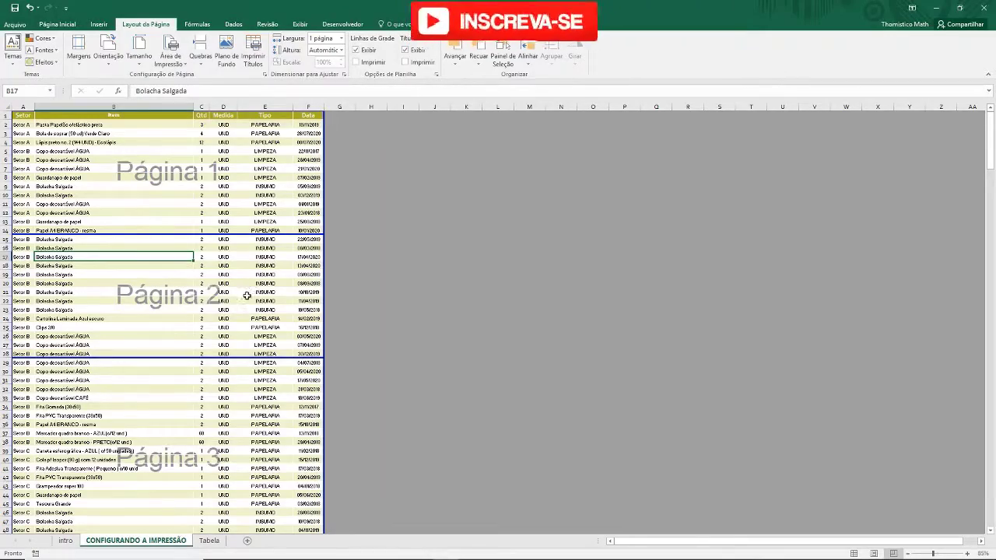
ctrl+scroll(215, 296, up, 8)
scroll(246, 296, up, 5)
scroll(247, 296, down, 1)
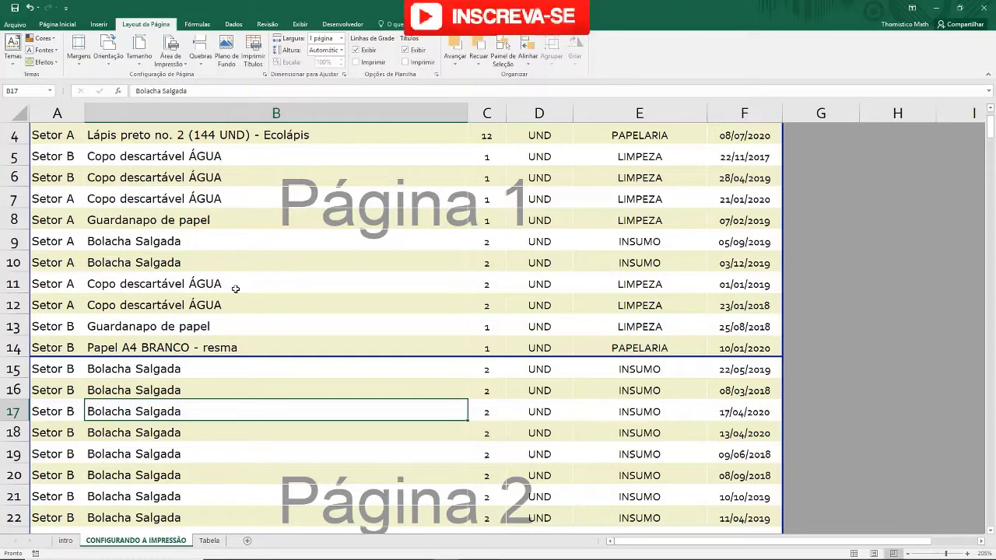
click(249, 348)
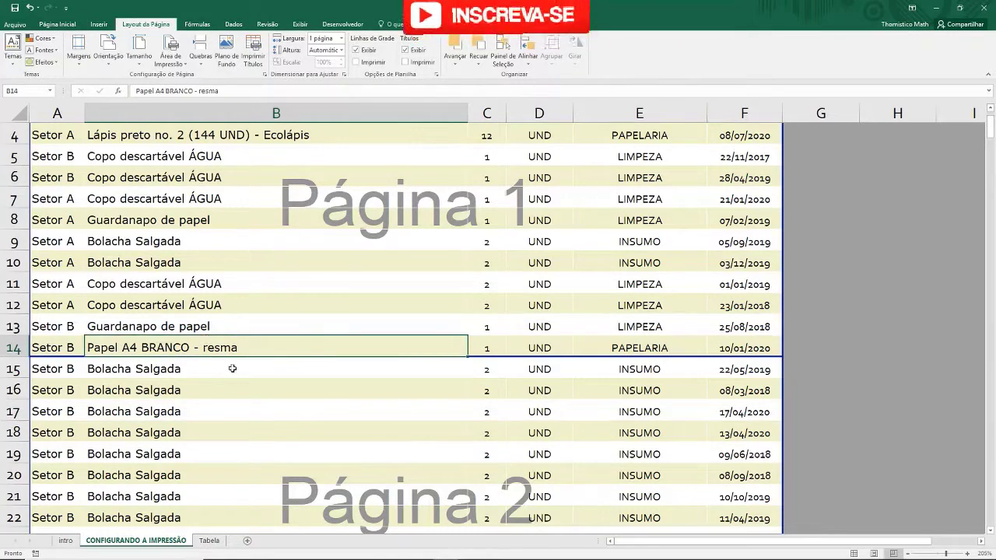
click(320, 301)
scroll(319, 301, up, 1)
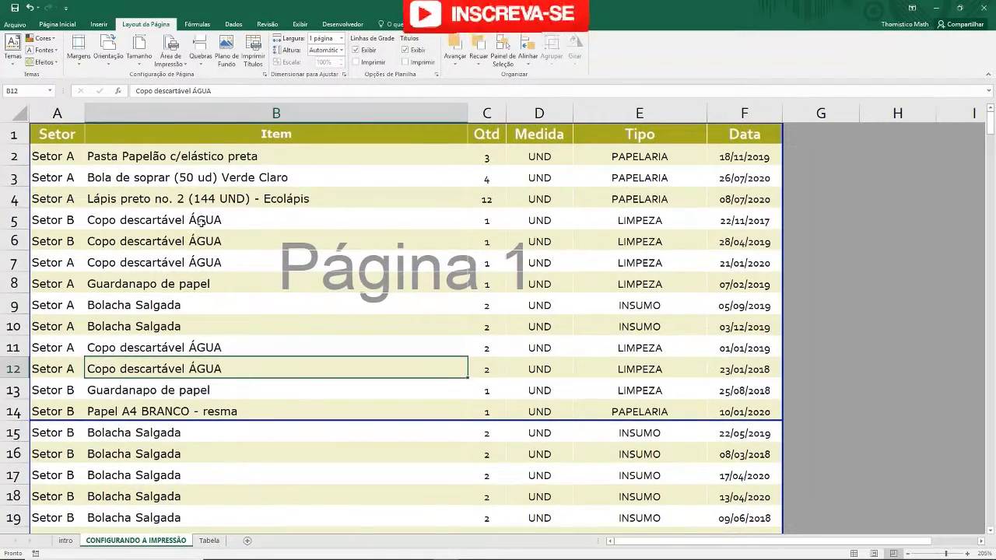
scroll(201, 223, down, 4)
scroll(200, 223, up, 3)
click(206, 348)
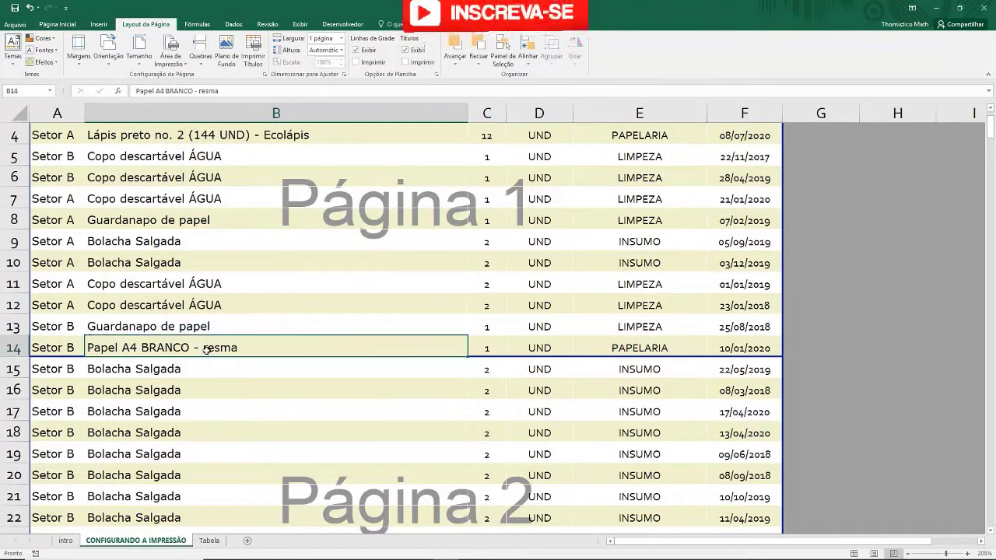
click(208, 326)
scroll(202, 374, down, 1)
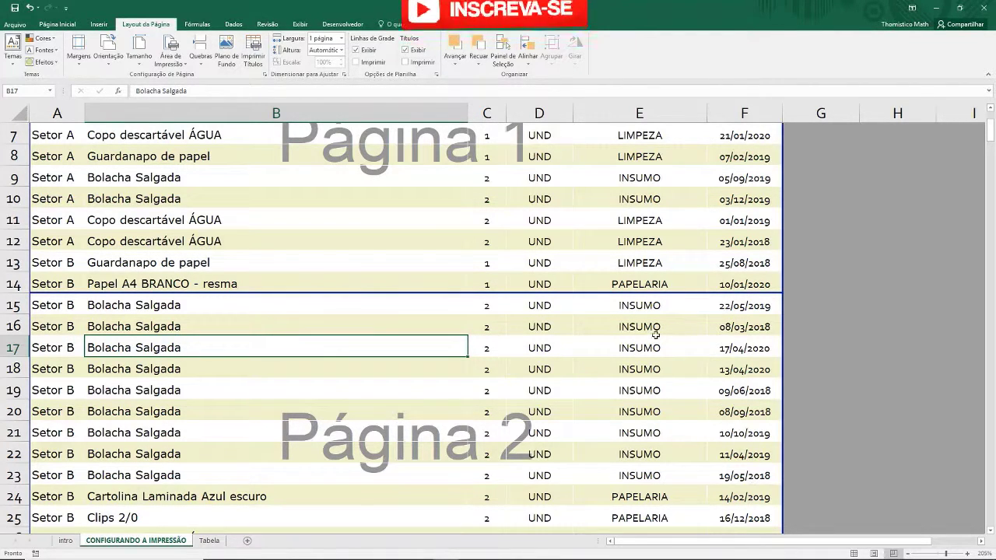
scroll(595, 307, up, 2)
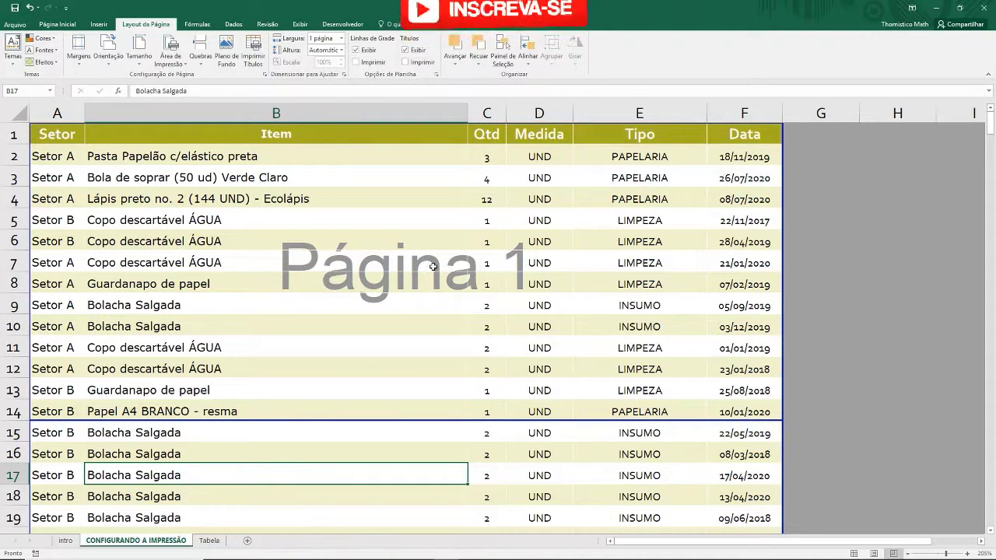
Switch the inventory sheet to Page Layout view and scroll down through the pages.
click(298, 25)
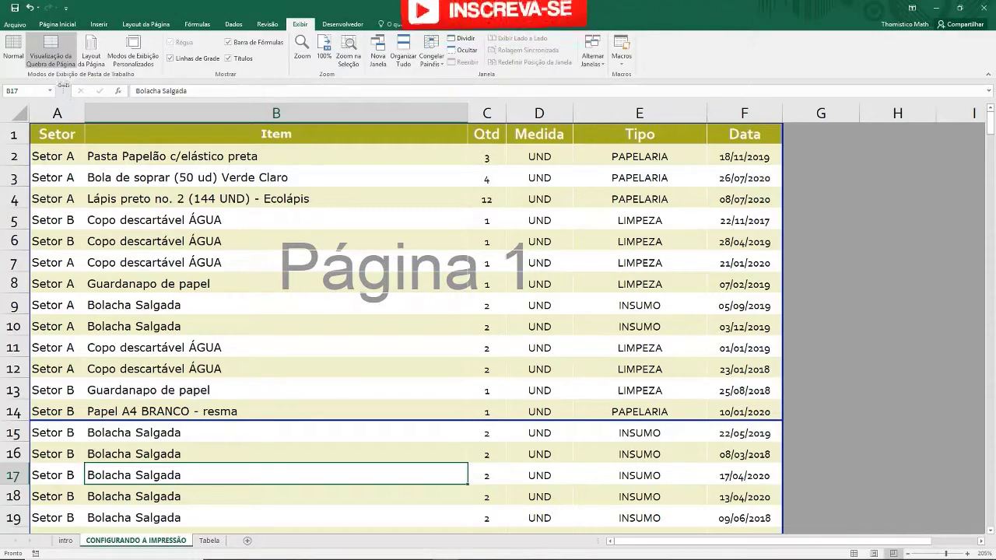
click(91, 53)
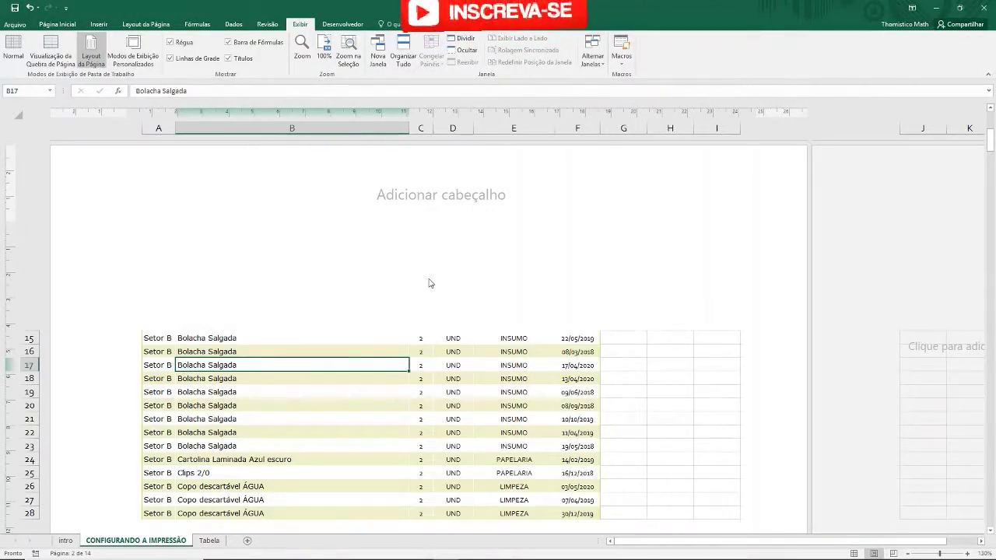
scroll(430, 283, down, 5)
scroll(428, 315, down, 5)
scroll(429, 315, down, 5)
scroll(428, 315, down, 5)
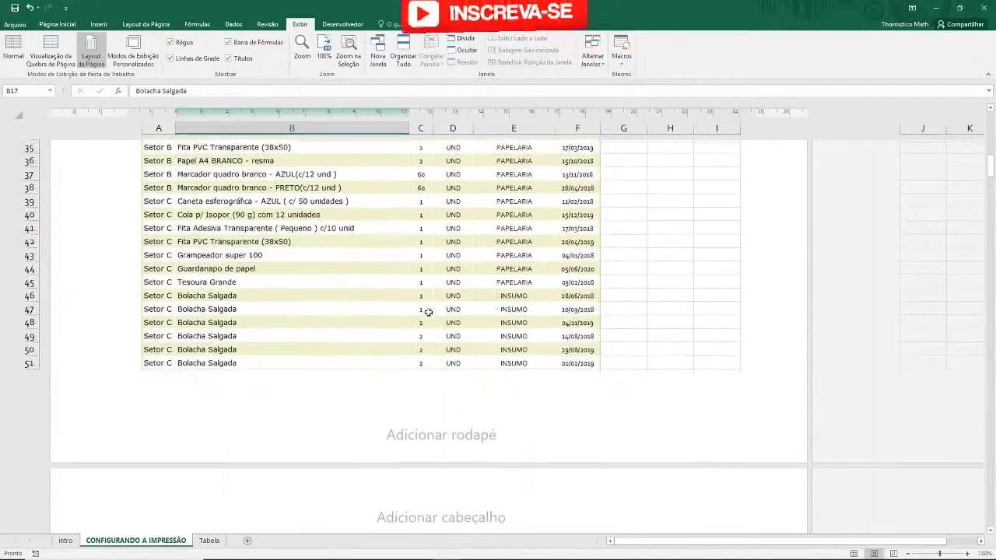
scroll(428, 311, down, 1)
scroll(429, 312, down, 2)
scroll(430, 316, down, 1)
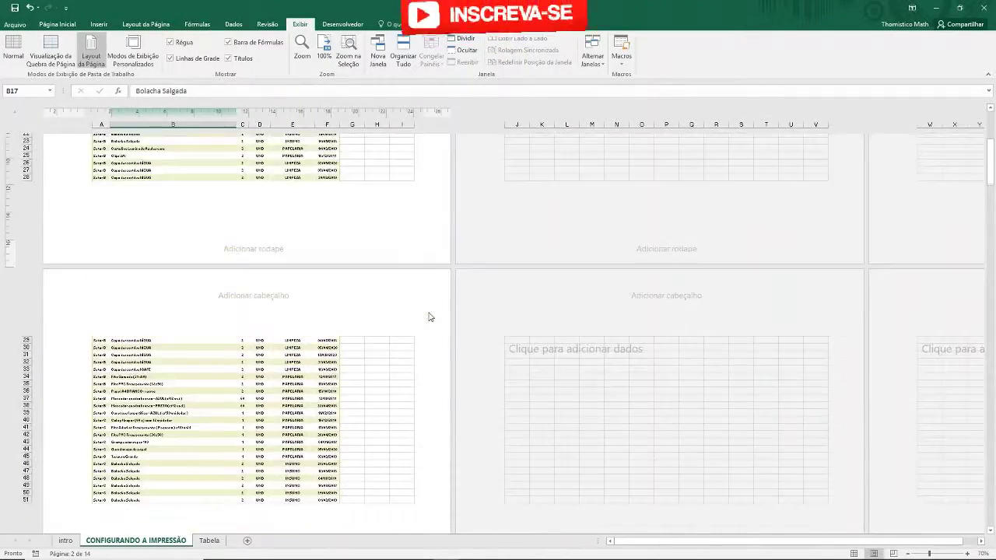
Scroll back through the pages, with page 2 holding rows 15–28 under its header.
scroll(430, 317, up, 3)
scroll(430, 317, up, 3)
scroll(431, 317, up, 3)
scroll(431, 317, up, 3)
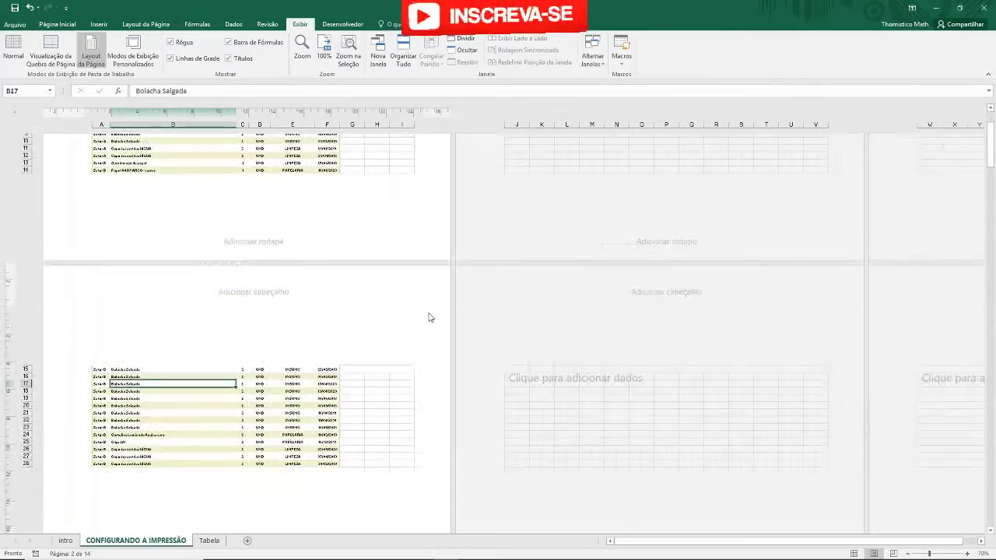
scroll(430, 317, down, 5)
scroll(430, 317, down, 5)
scroll(430, 317, down, 5)
scroll(431, 317, down, 5)
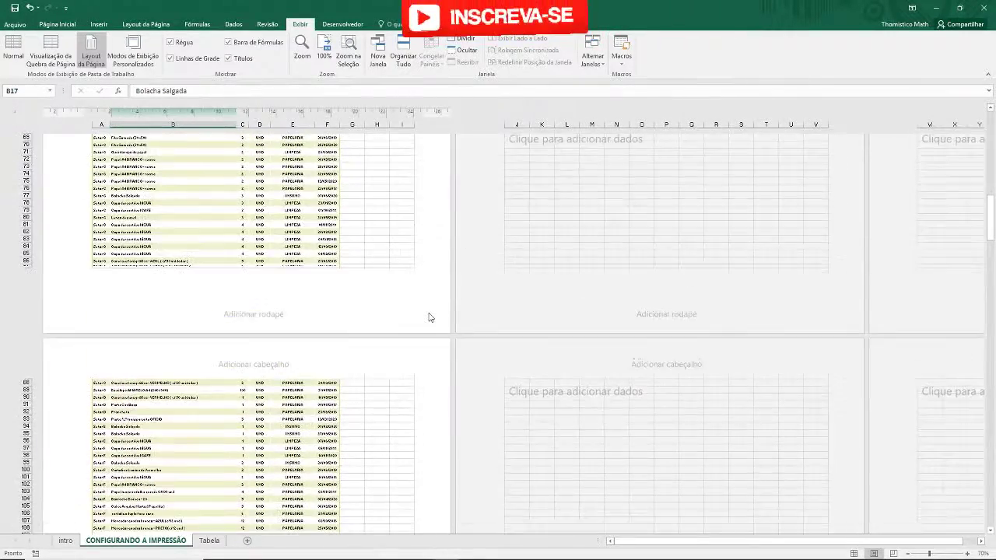
scroll(431, 317, up, 3)
scroll(431, 316, up, 3)
scroll(431, 317, up, 3)
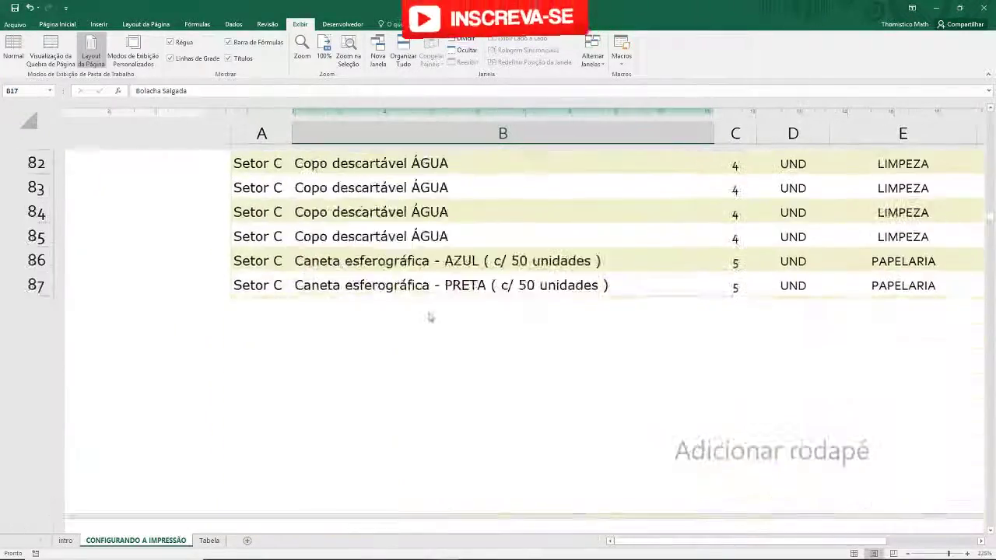
scroll(430, 317, up, 2)
scroll(925, 350, up, 6)
scroll(862, 320, up, 7)
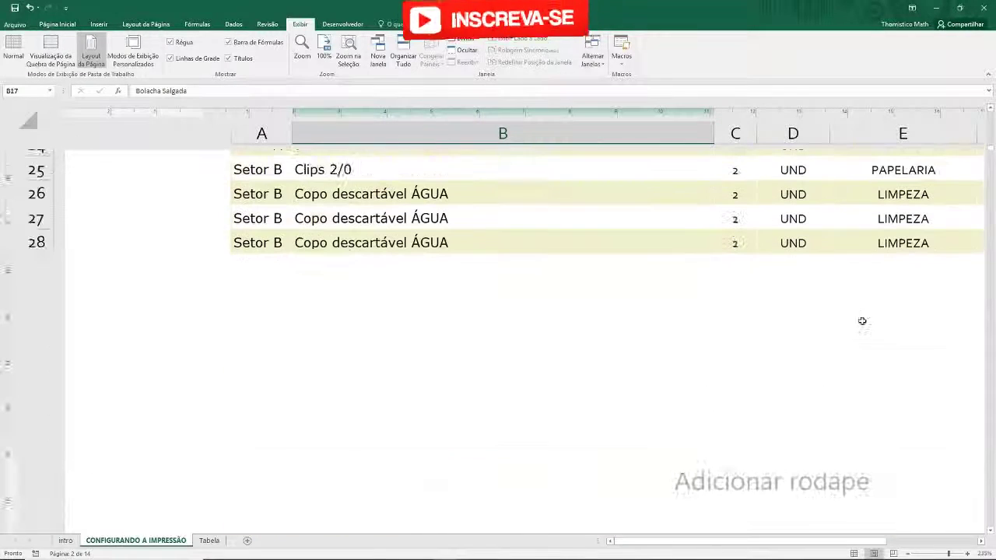
scroll(836, 326, up, 8)
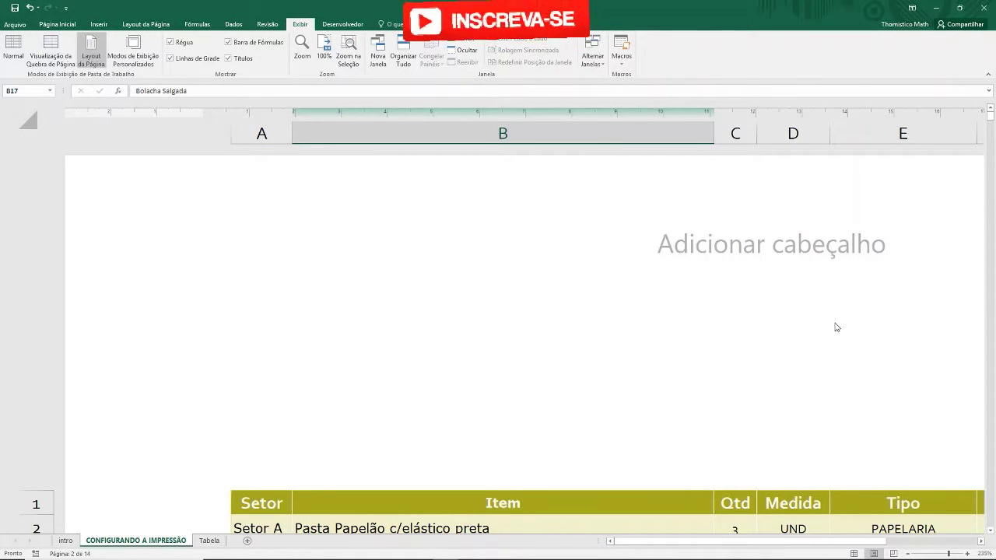
Open the intro sheet showing the Pense Exato banner and CONFIGURANDO A IMPRESSÃO title.
click(65, 540)
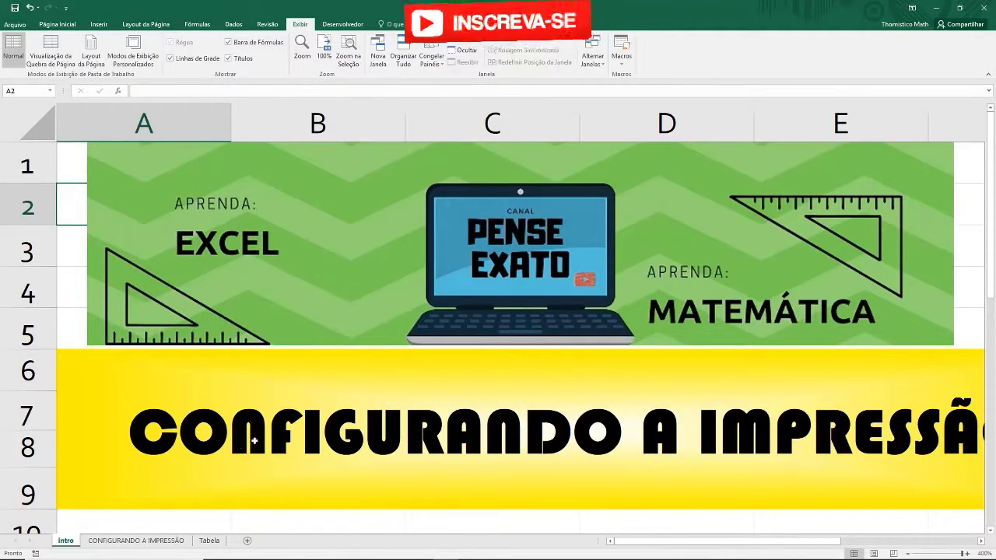
scroll(429, 417, down, 1)
scroll(429, 418, down, 1)
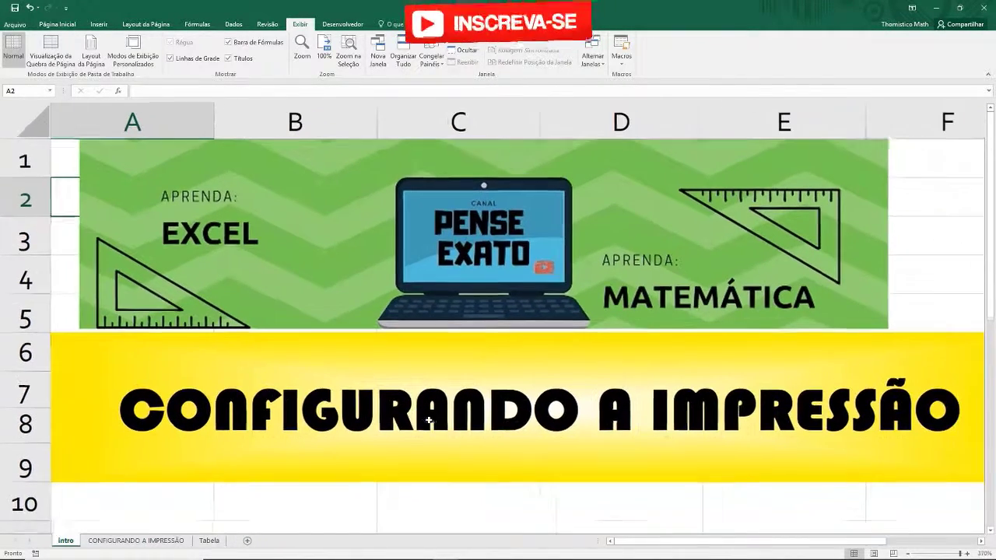
scroll(429, 420, down, 1)
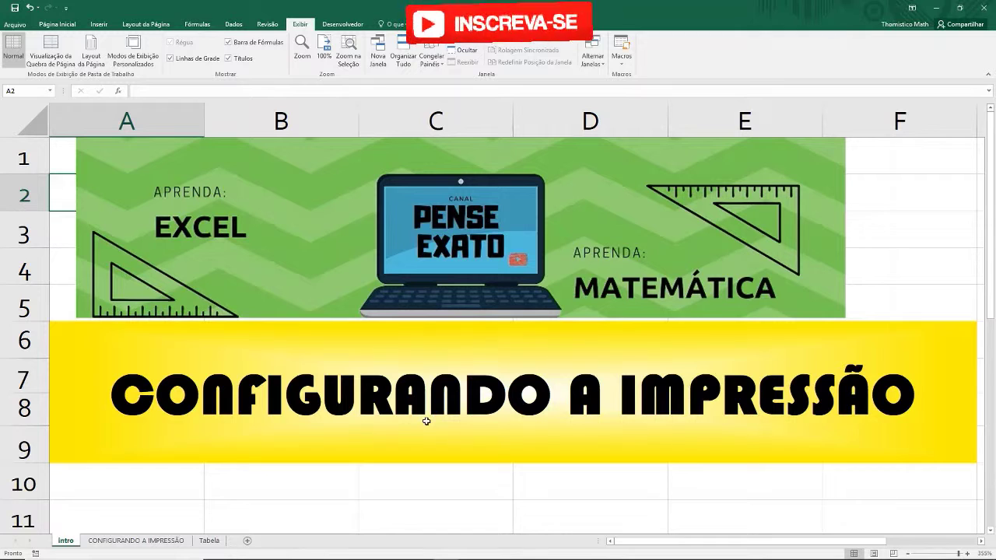